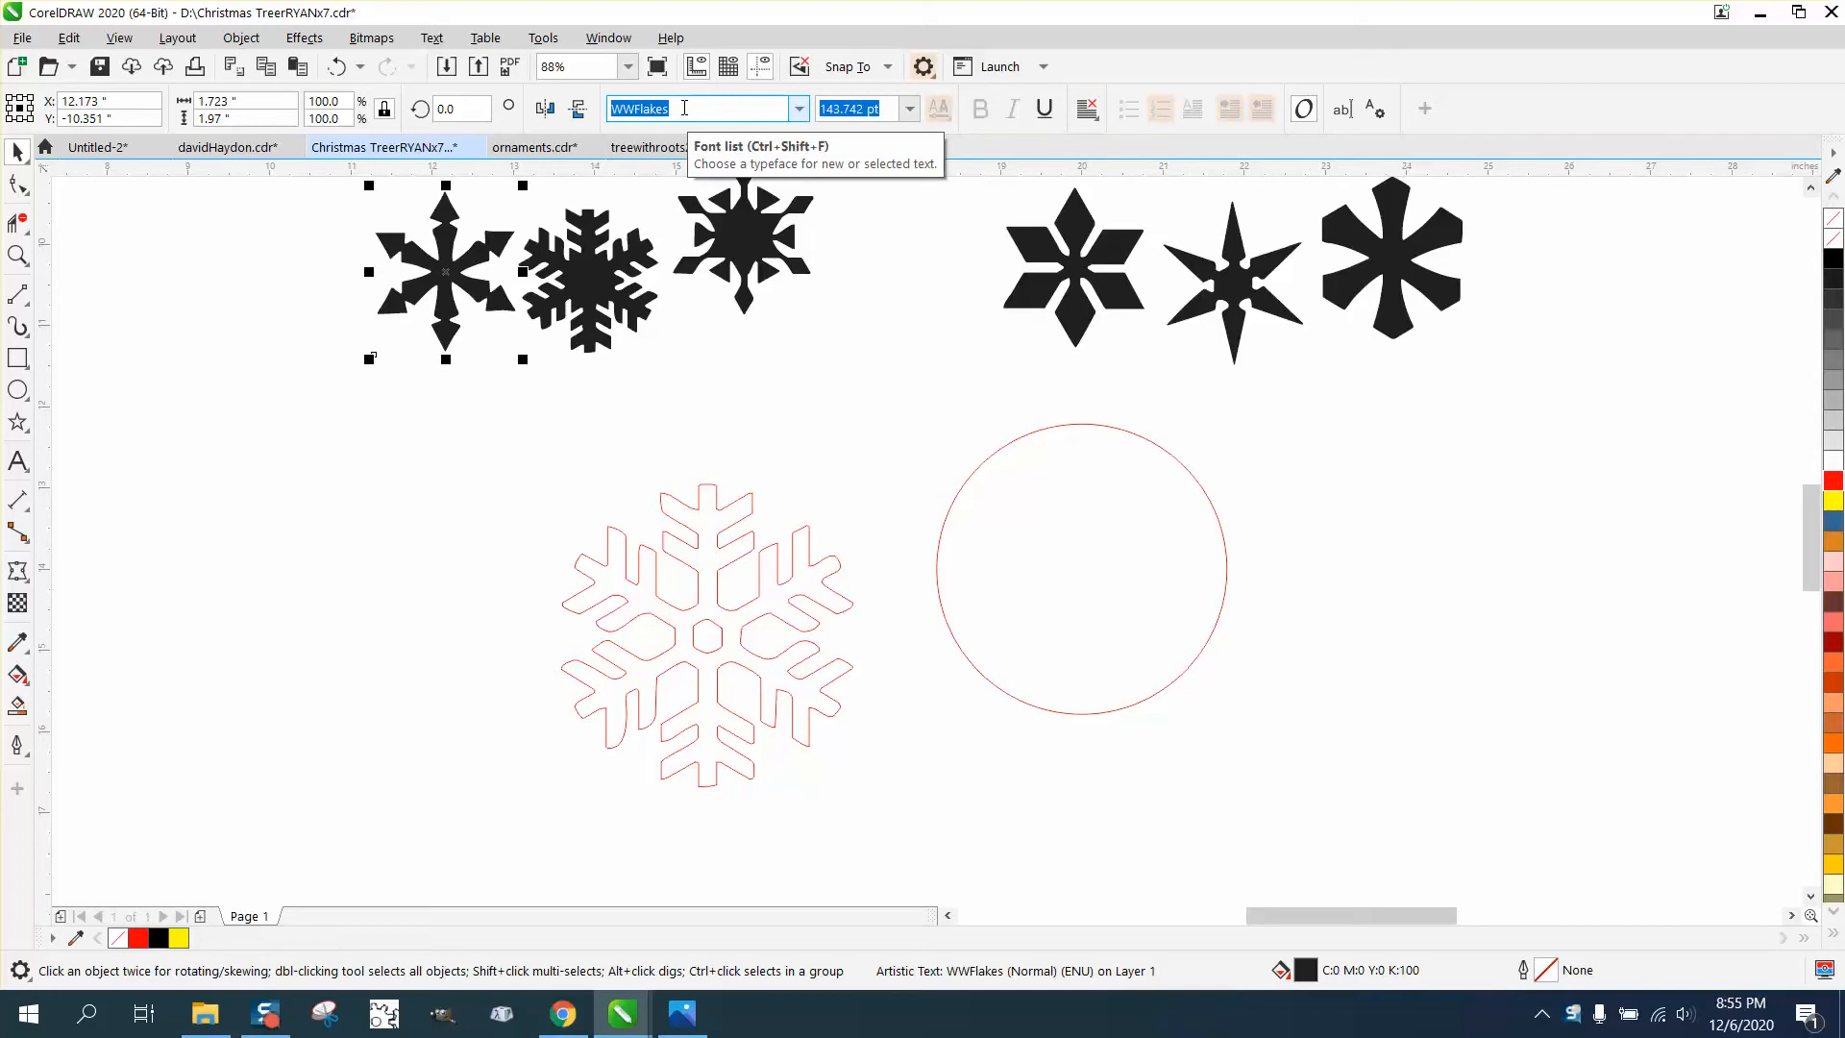
- Centre the red snowflake outline on the page so that it sits over the circle
left_click(723, 530)
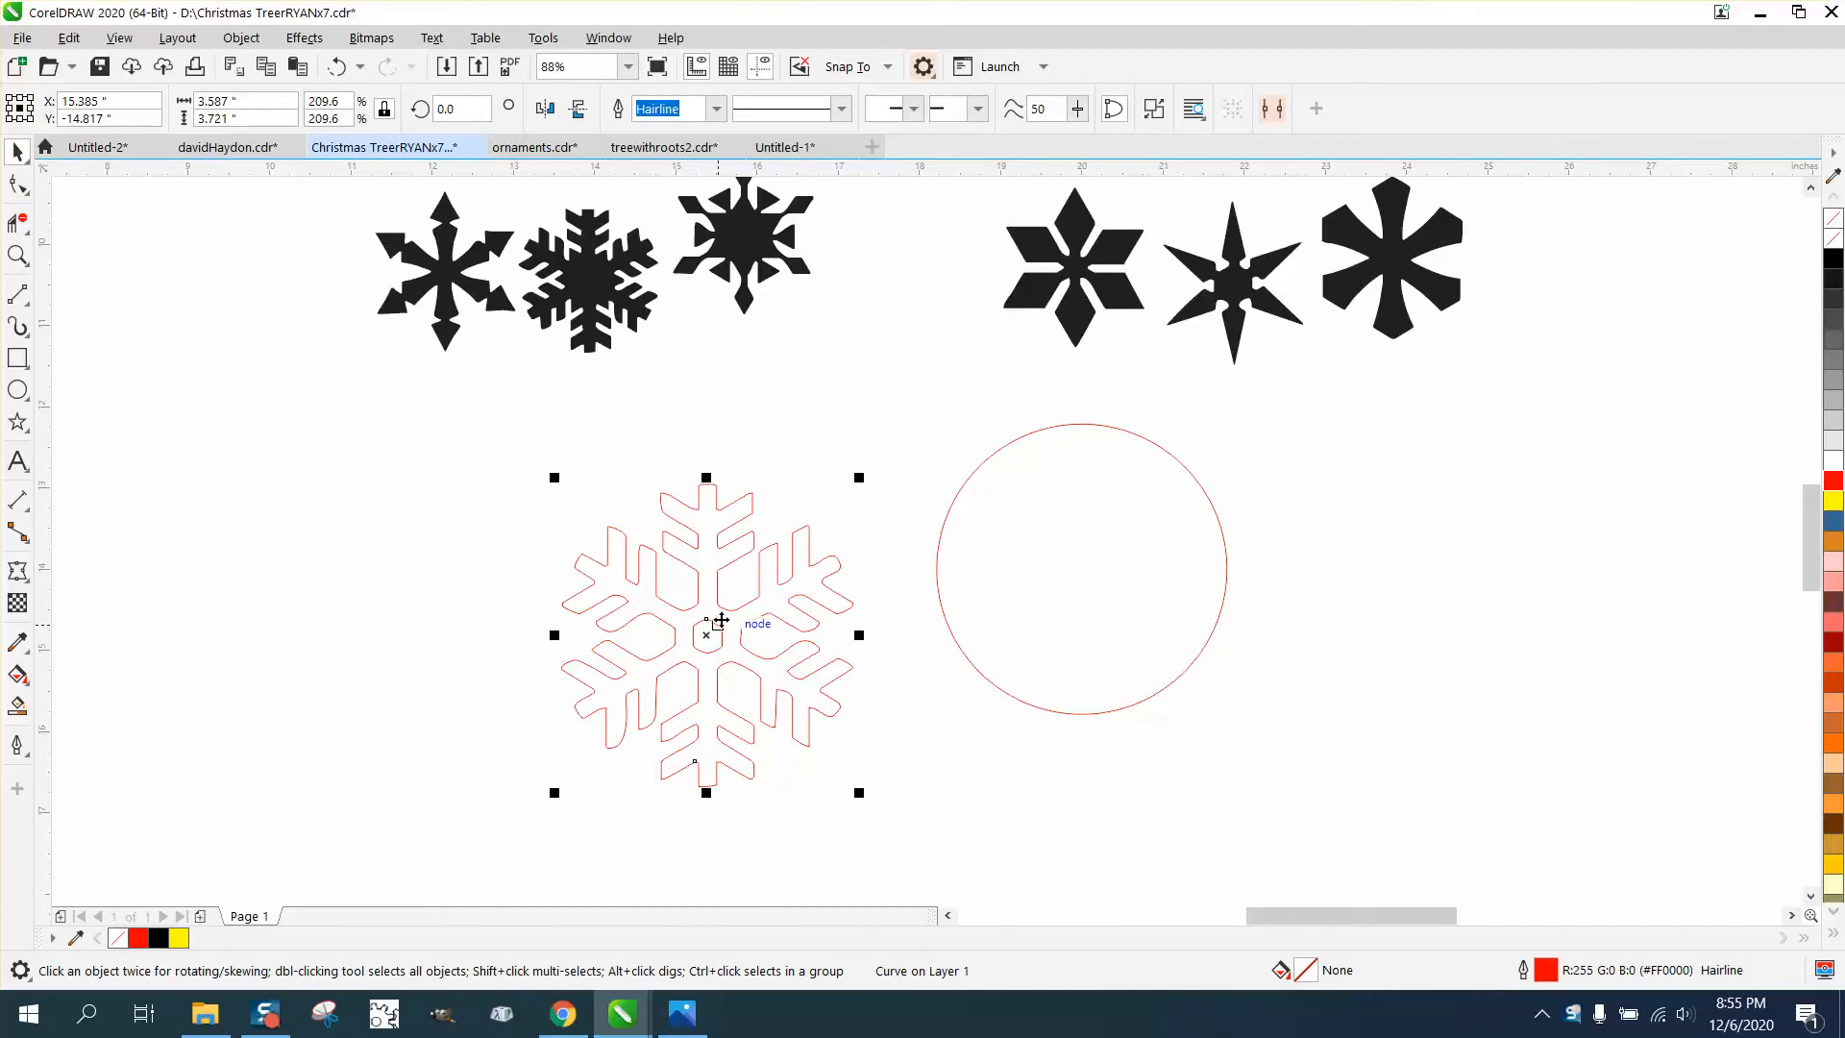
key("p")
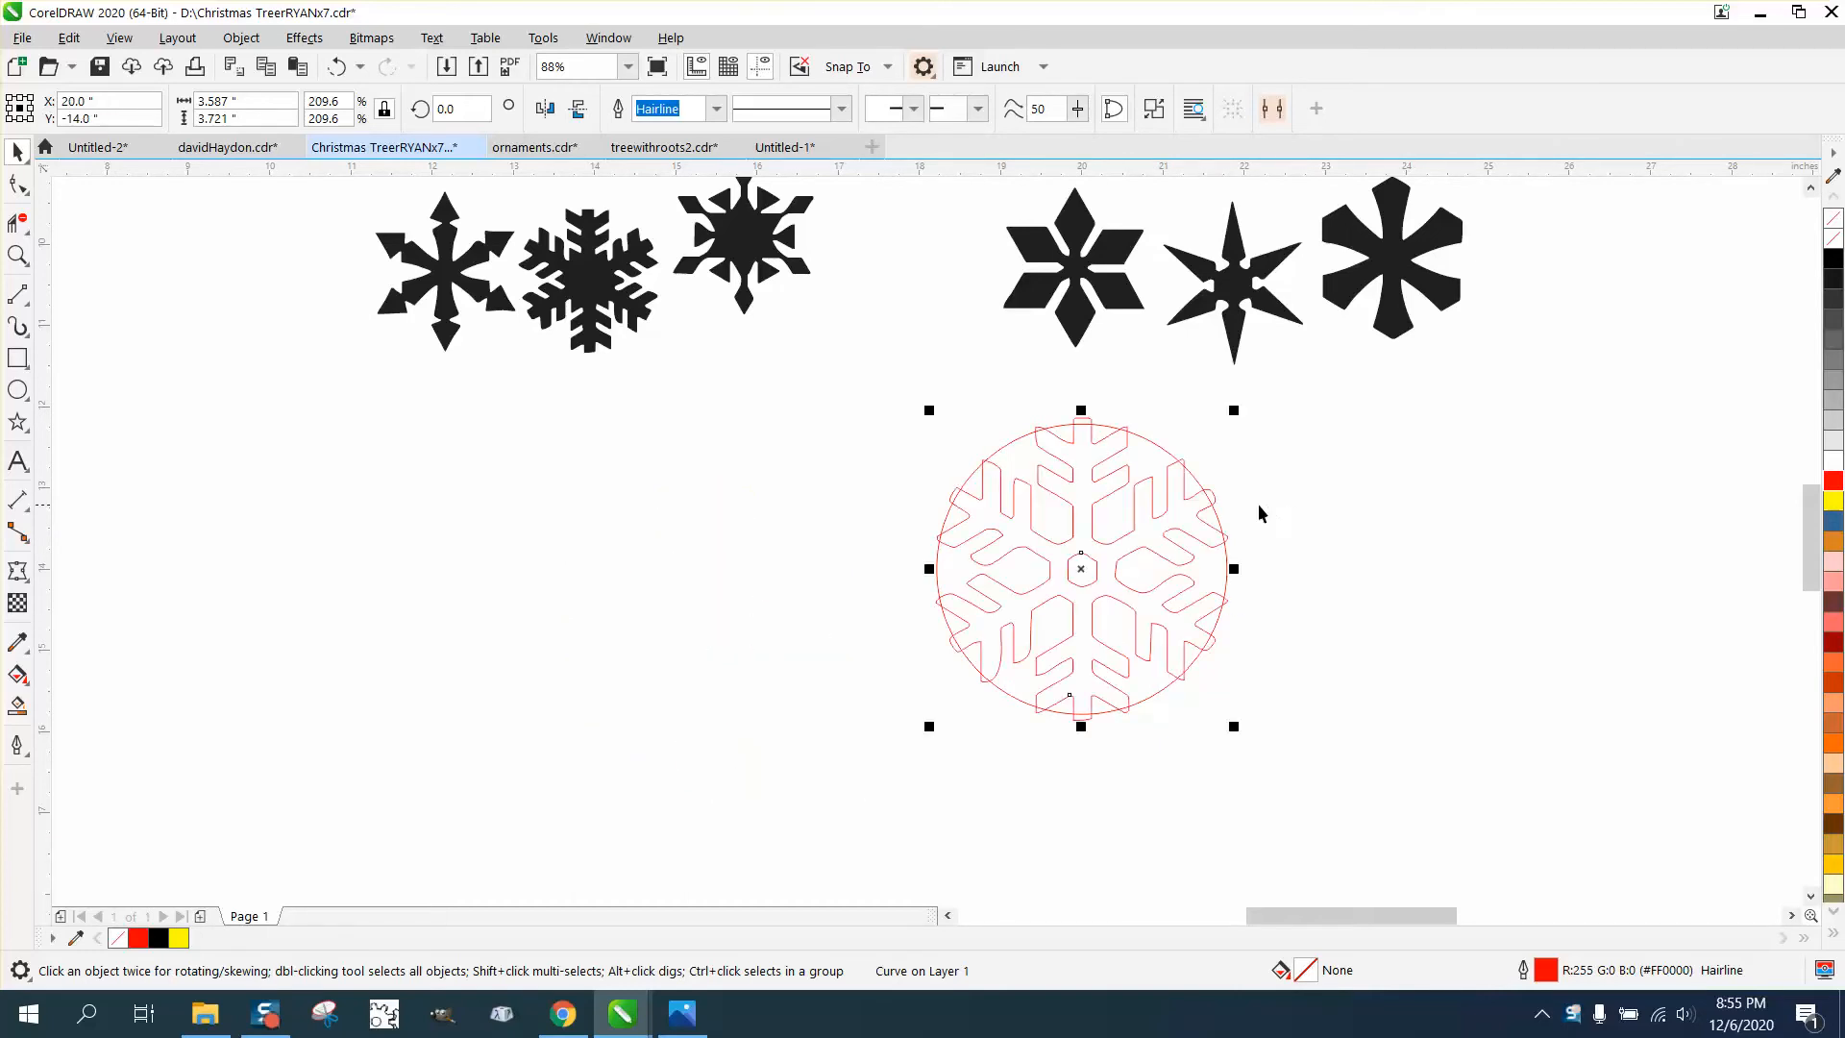
- Subtract the circle from the snowflake, undo that, and cut the snowflake shape out of the circle instead
left_click(17, 254)
left_click_drag(892, 398, 1324, 764)
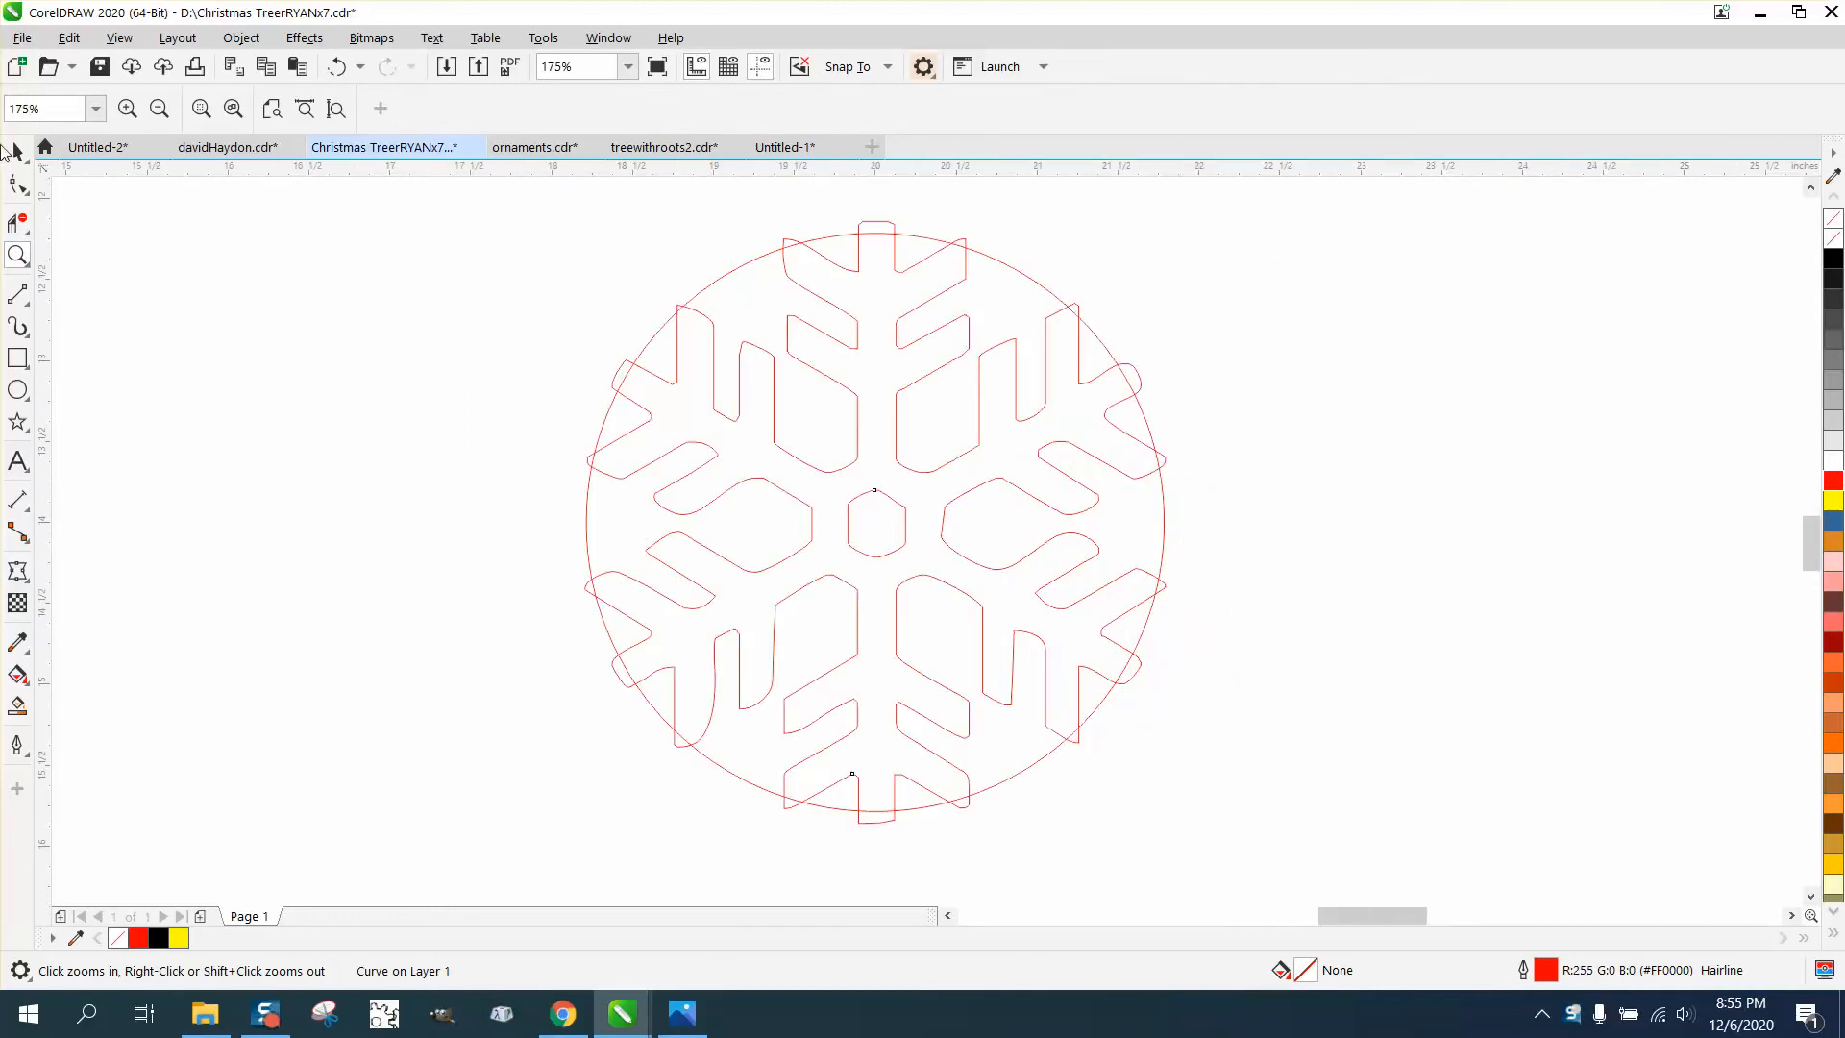
left_click(17, 151)
left_click_drag(489, 195, 1336, 908)
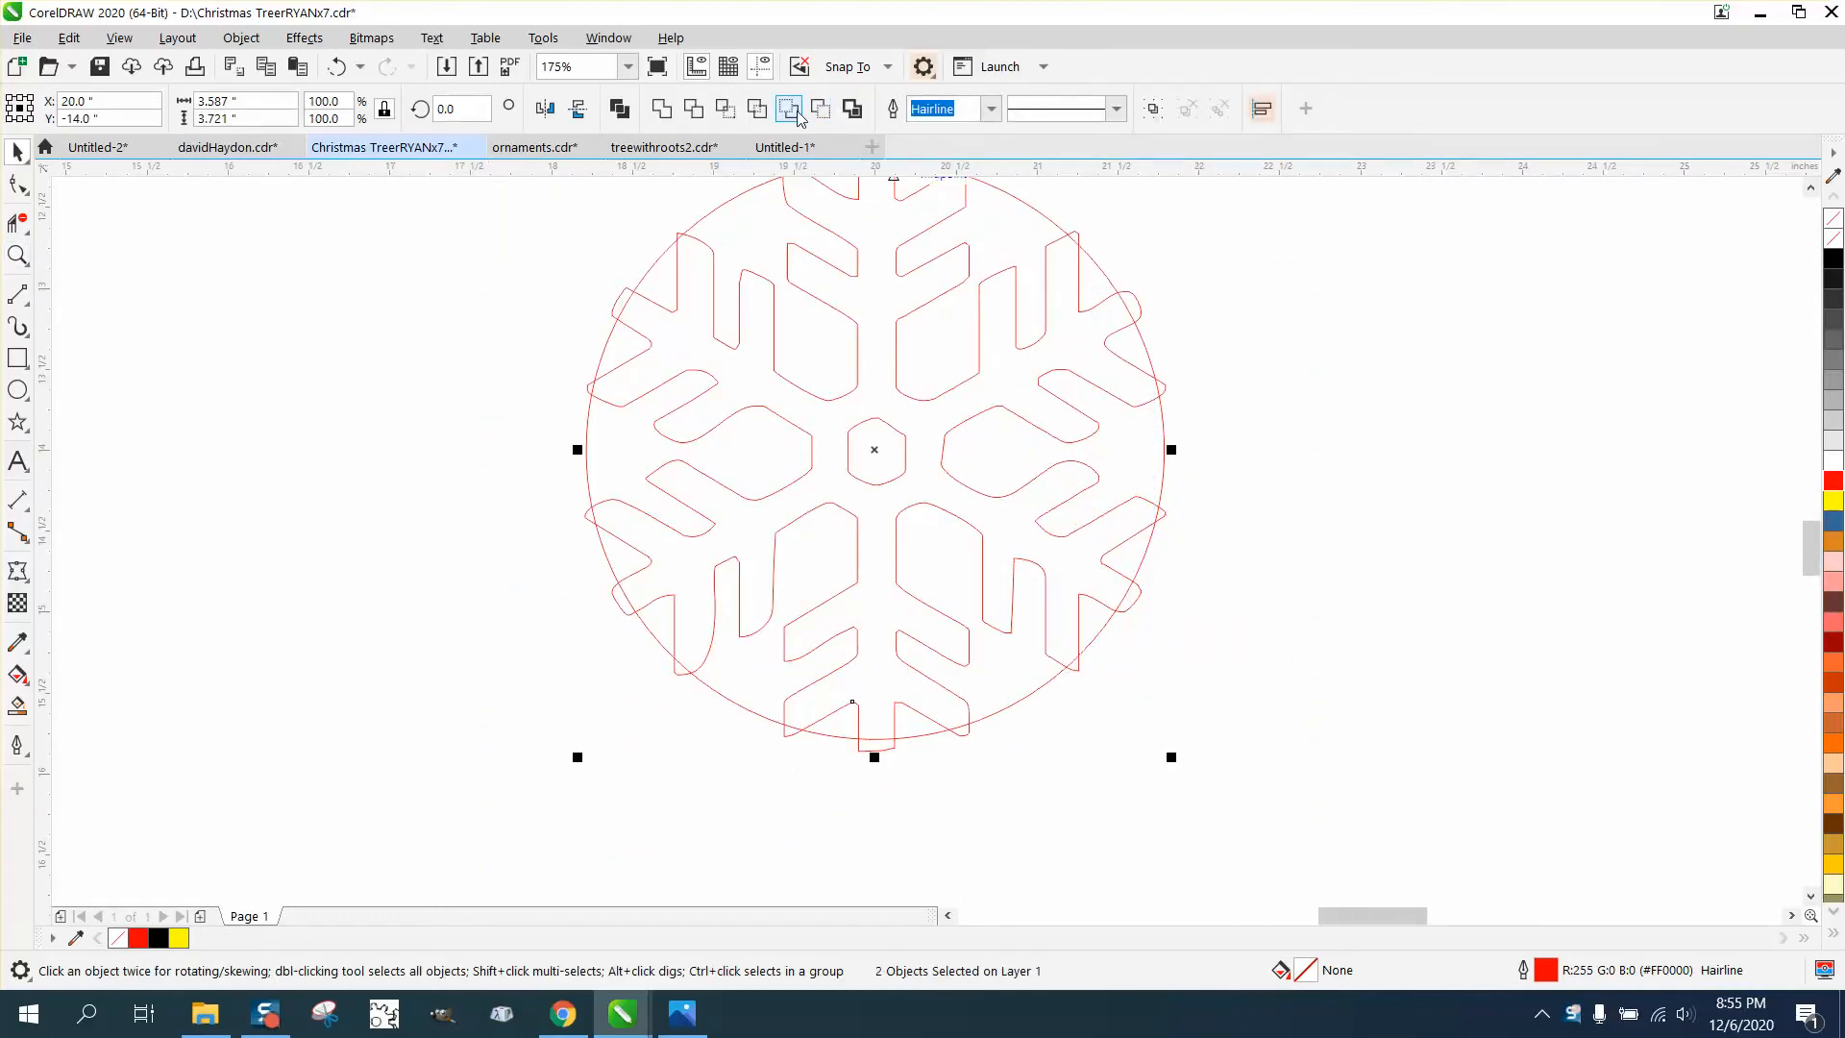
left_click(789, 109)
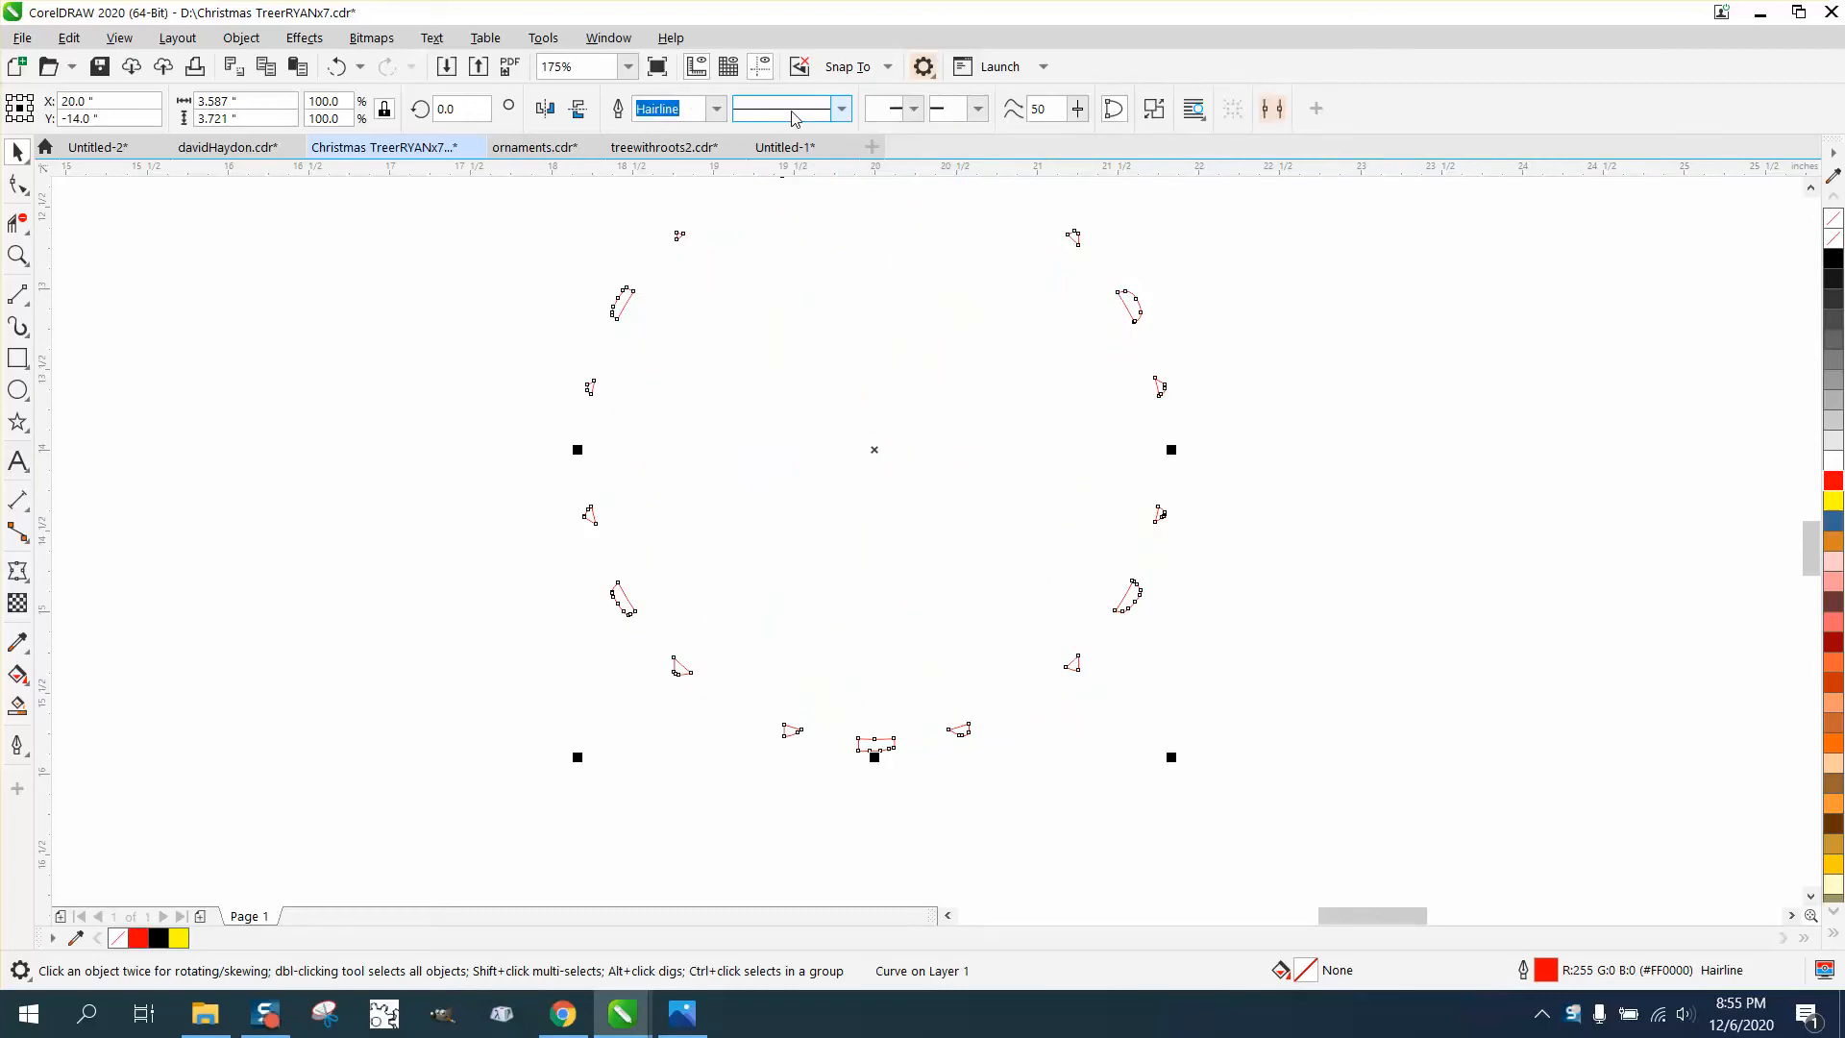
left_click(344, 70)
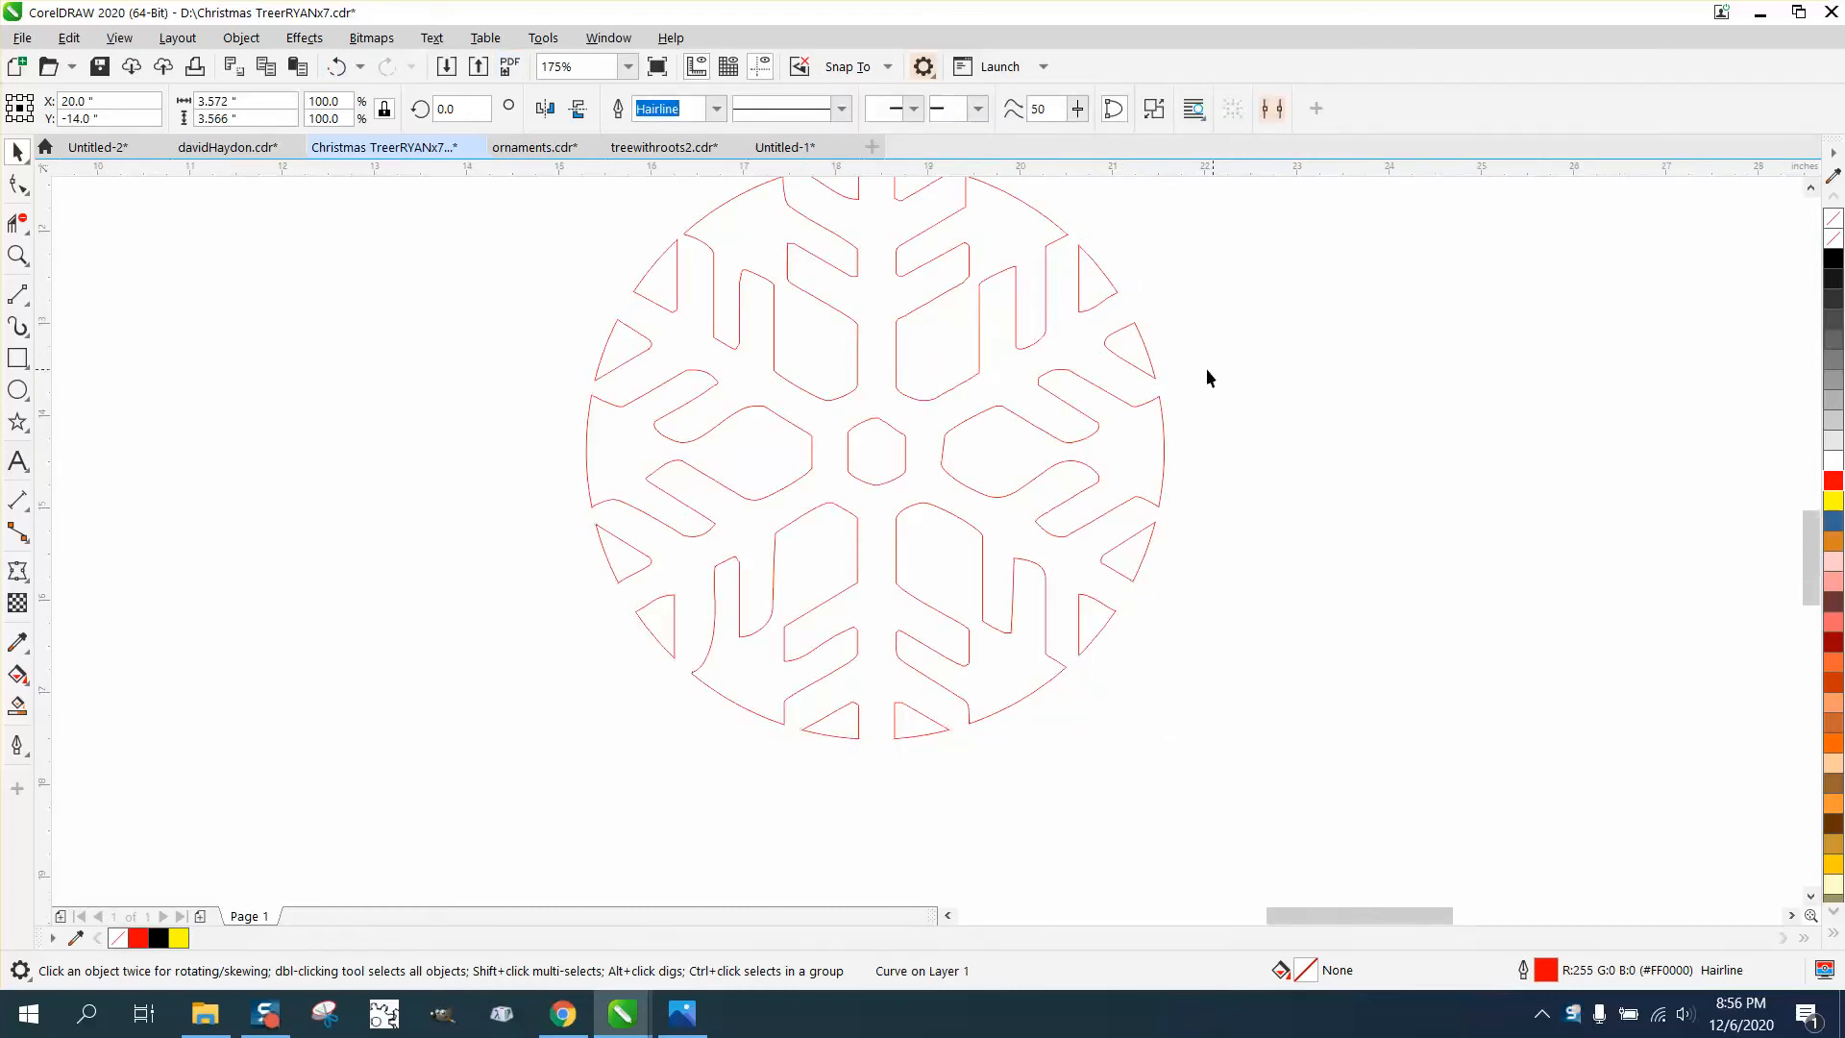
- Draw a separate circle about 3.75 inches in diameter in the empty space beside the snowflake disc
scroll(1207, 367, "down", 2)
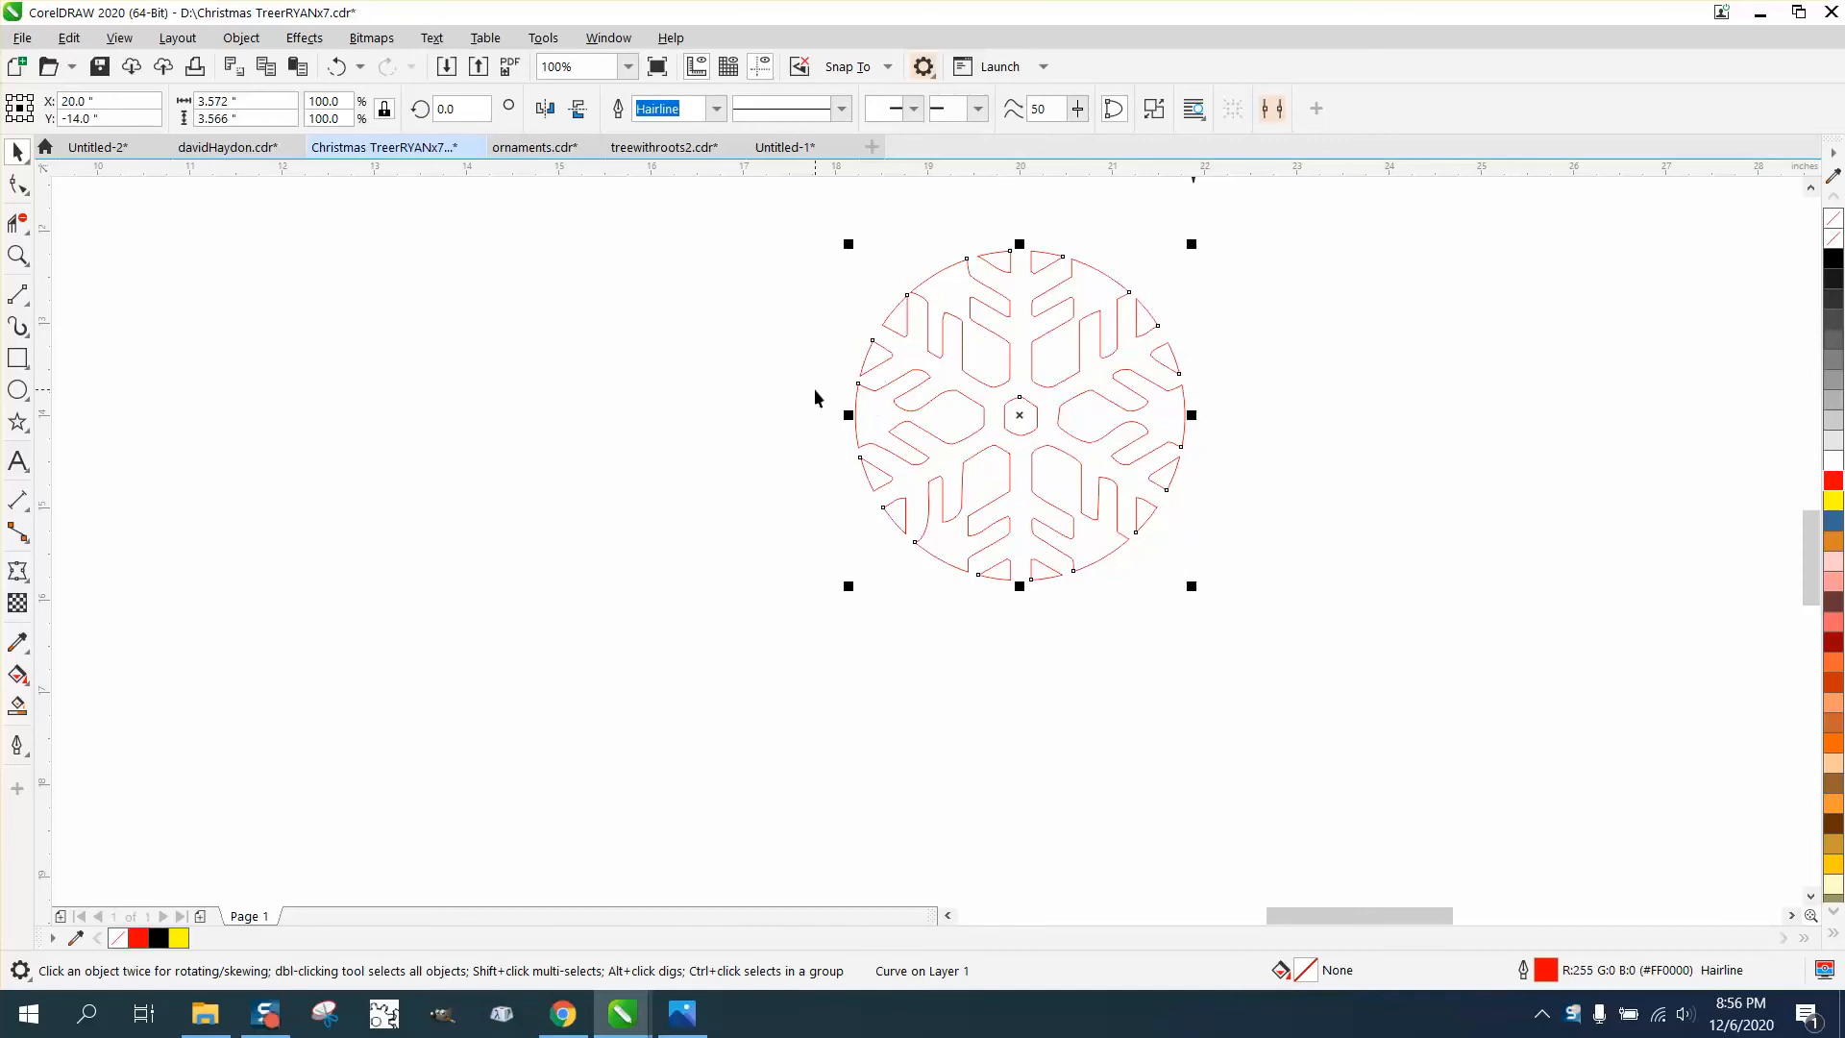
left_click(17, 389)
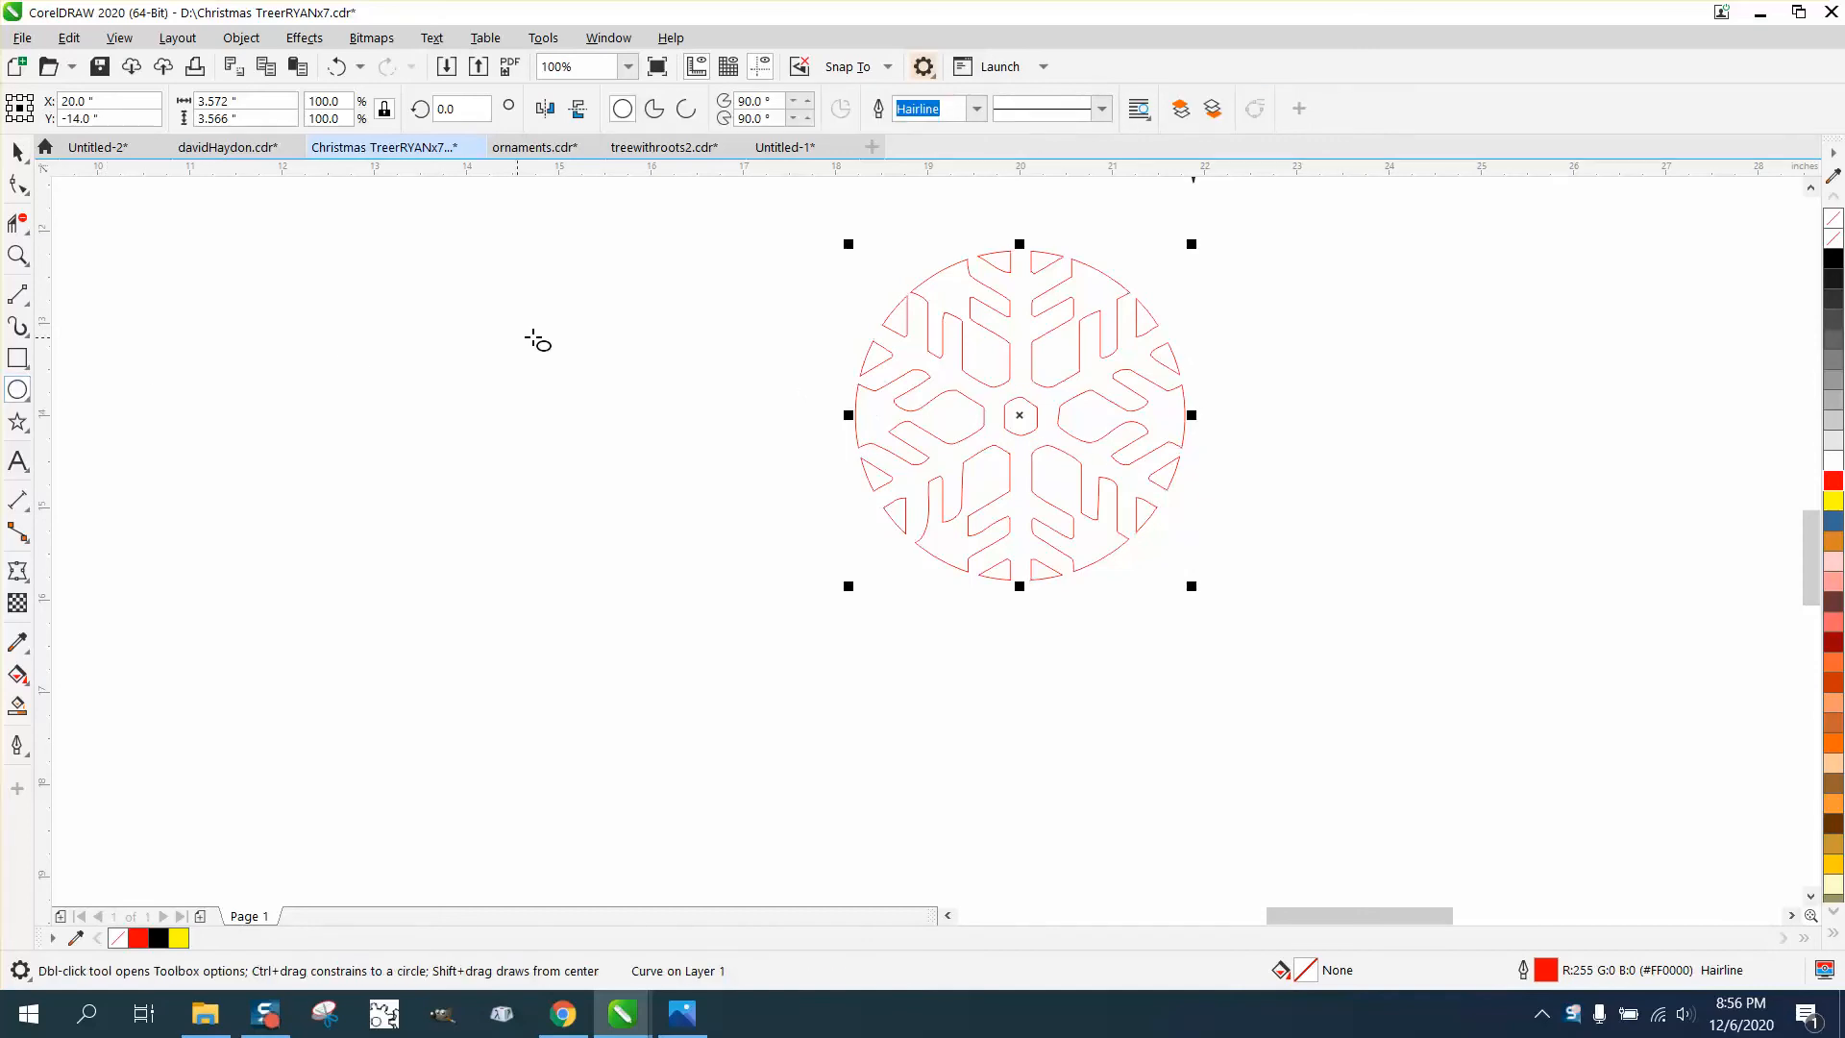
left_click_drag(631, 317, 346, 660)
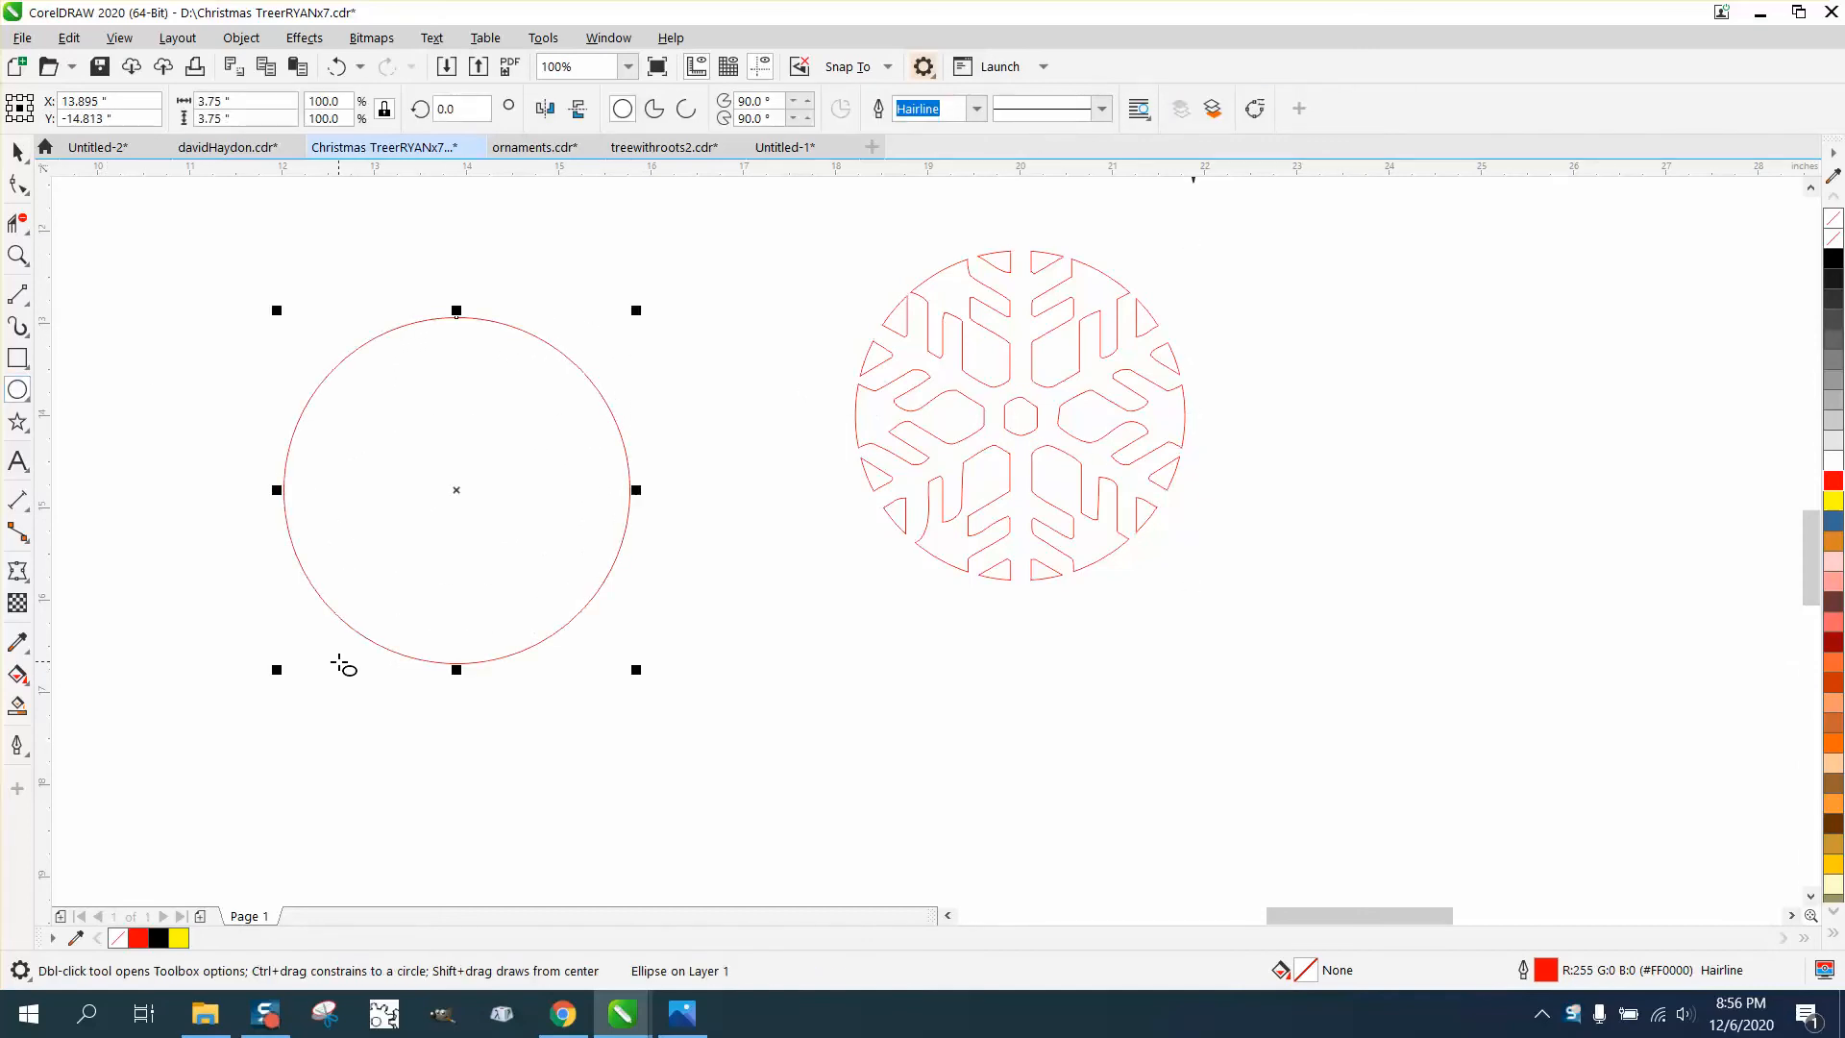
- Try centring the new circle around the snowflake disc and smart-filling the snowflake area black, and undo both
key("p")
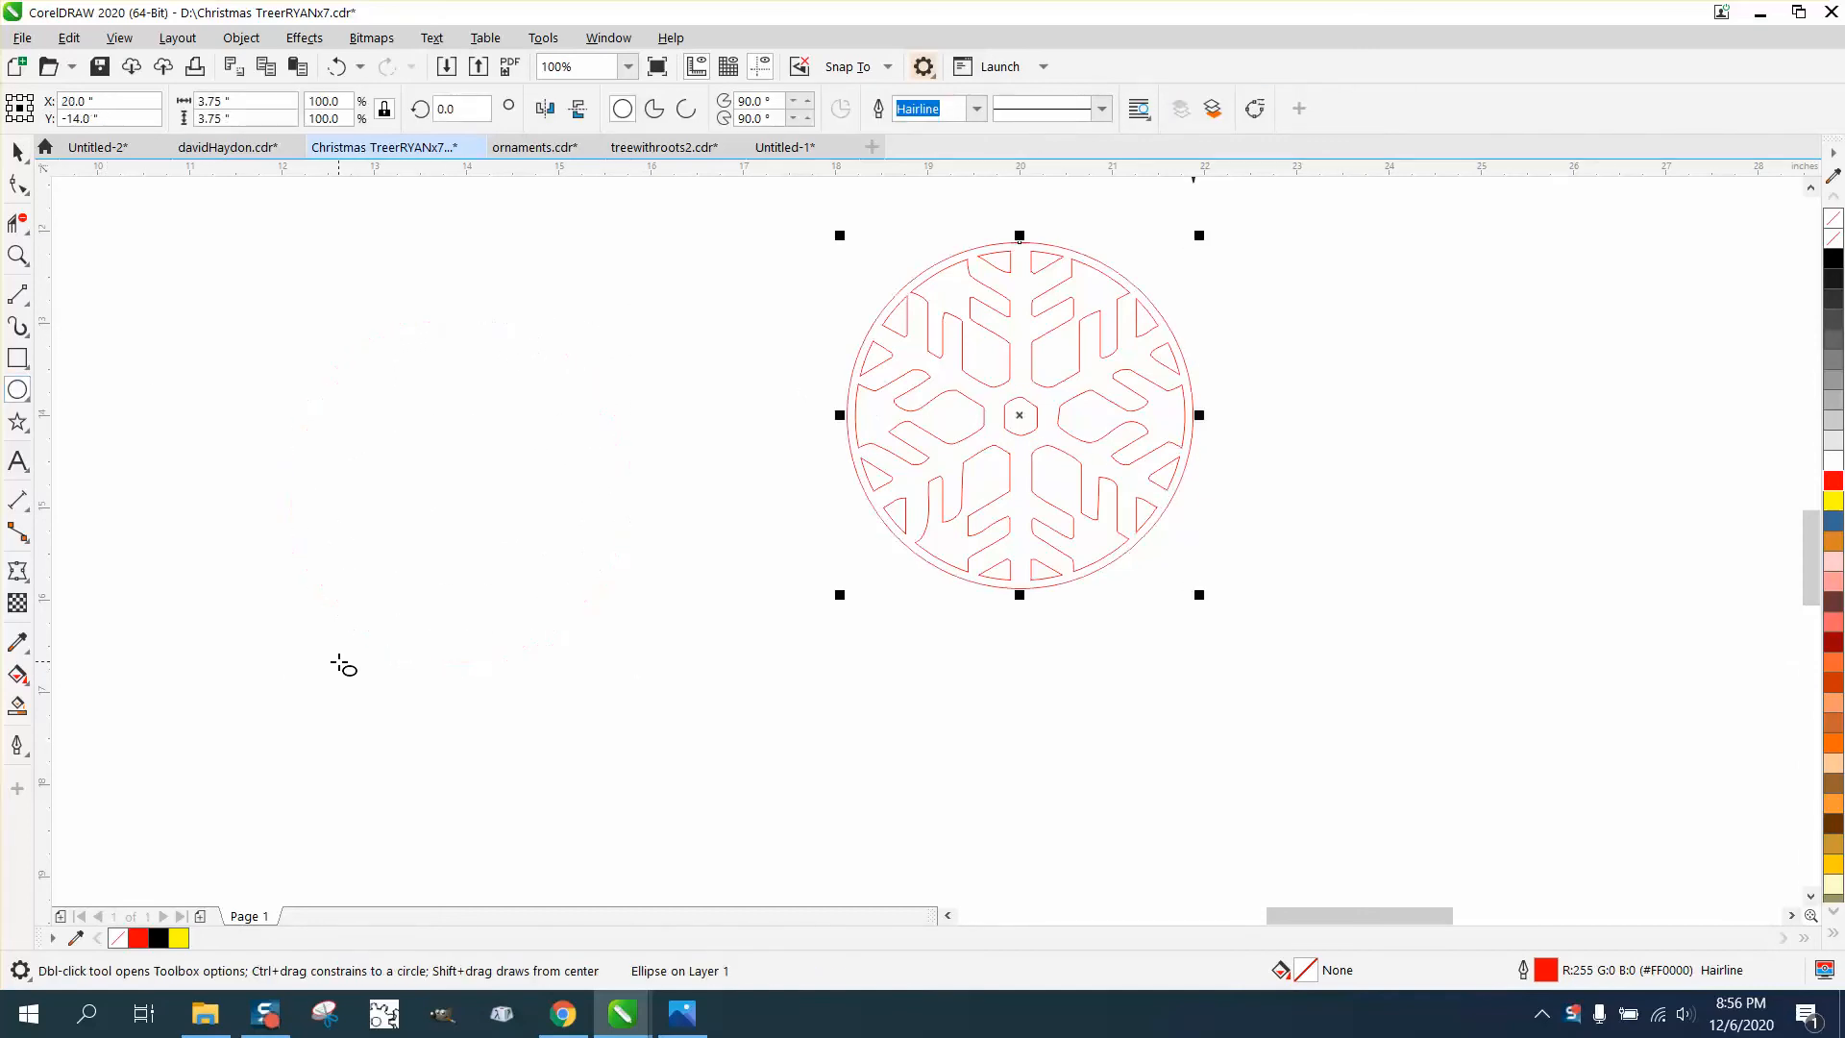
left_click(17, 706)
left_click(871, 506)
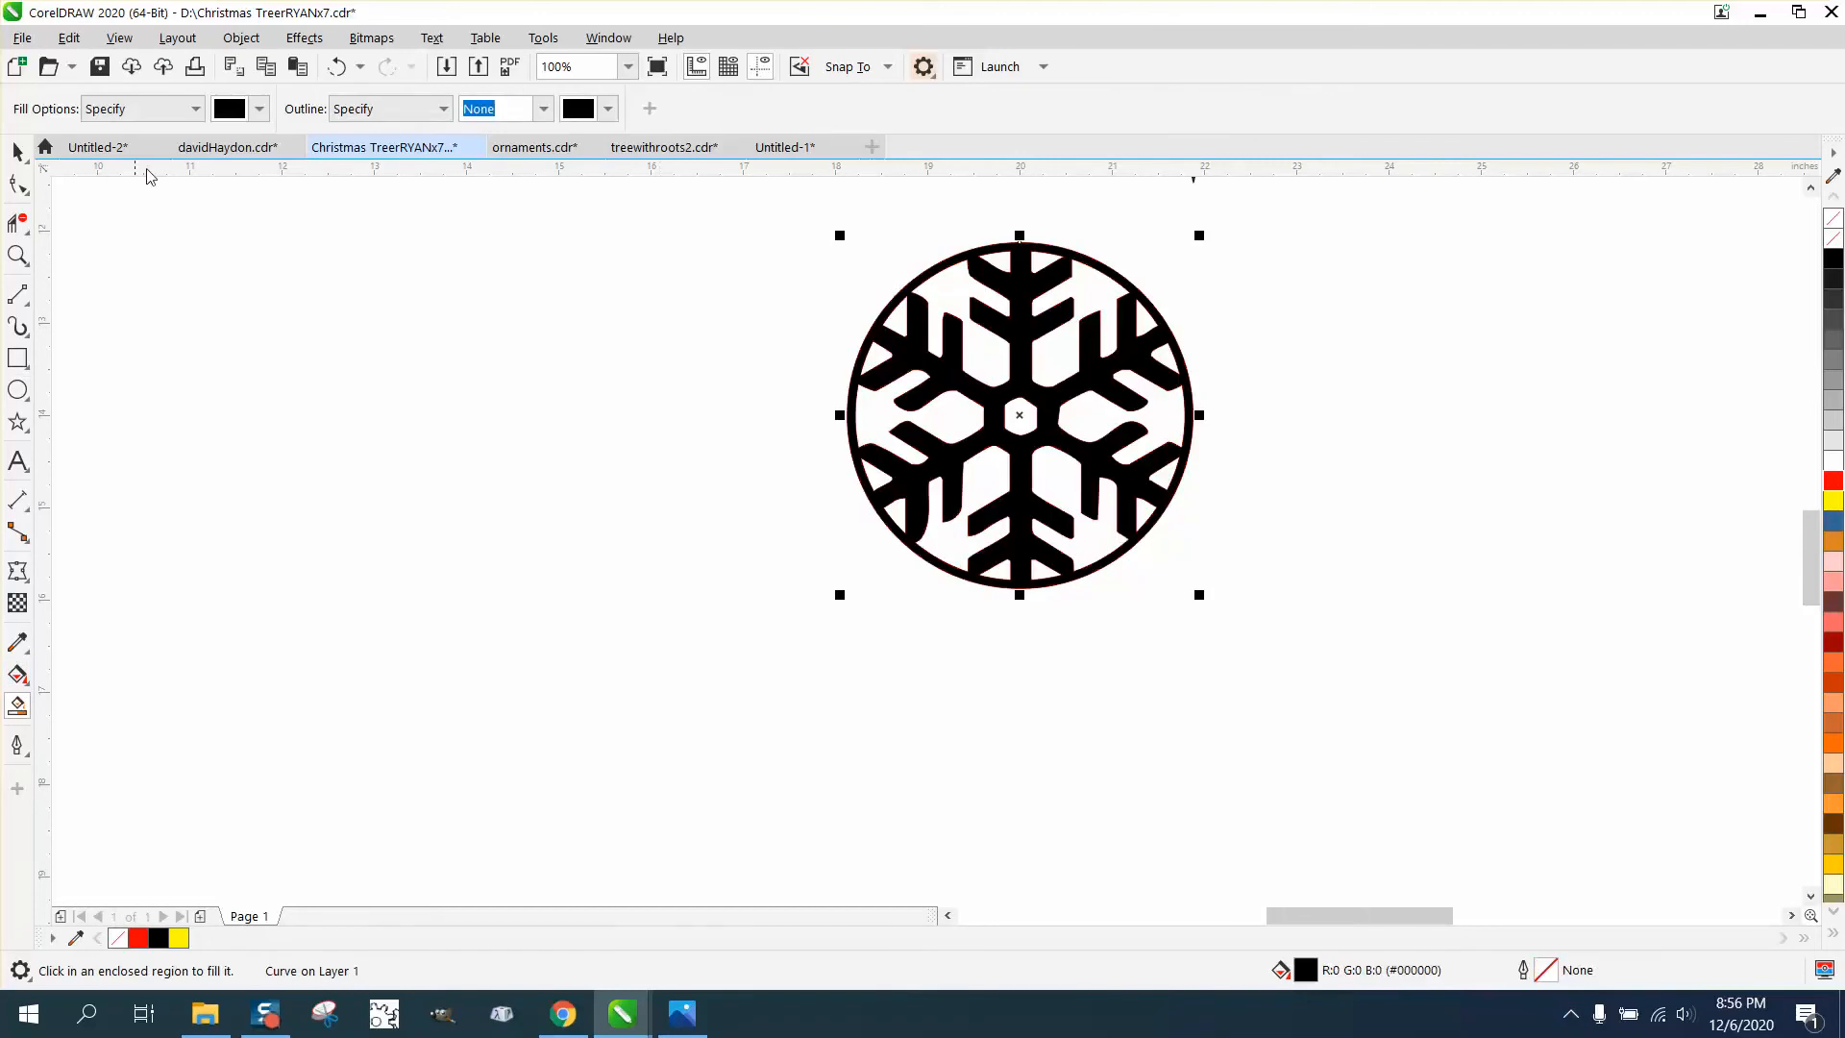
left_click(341, 71)
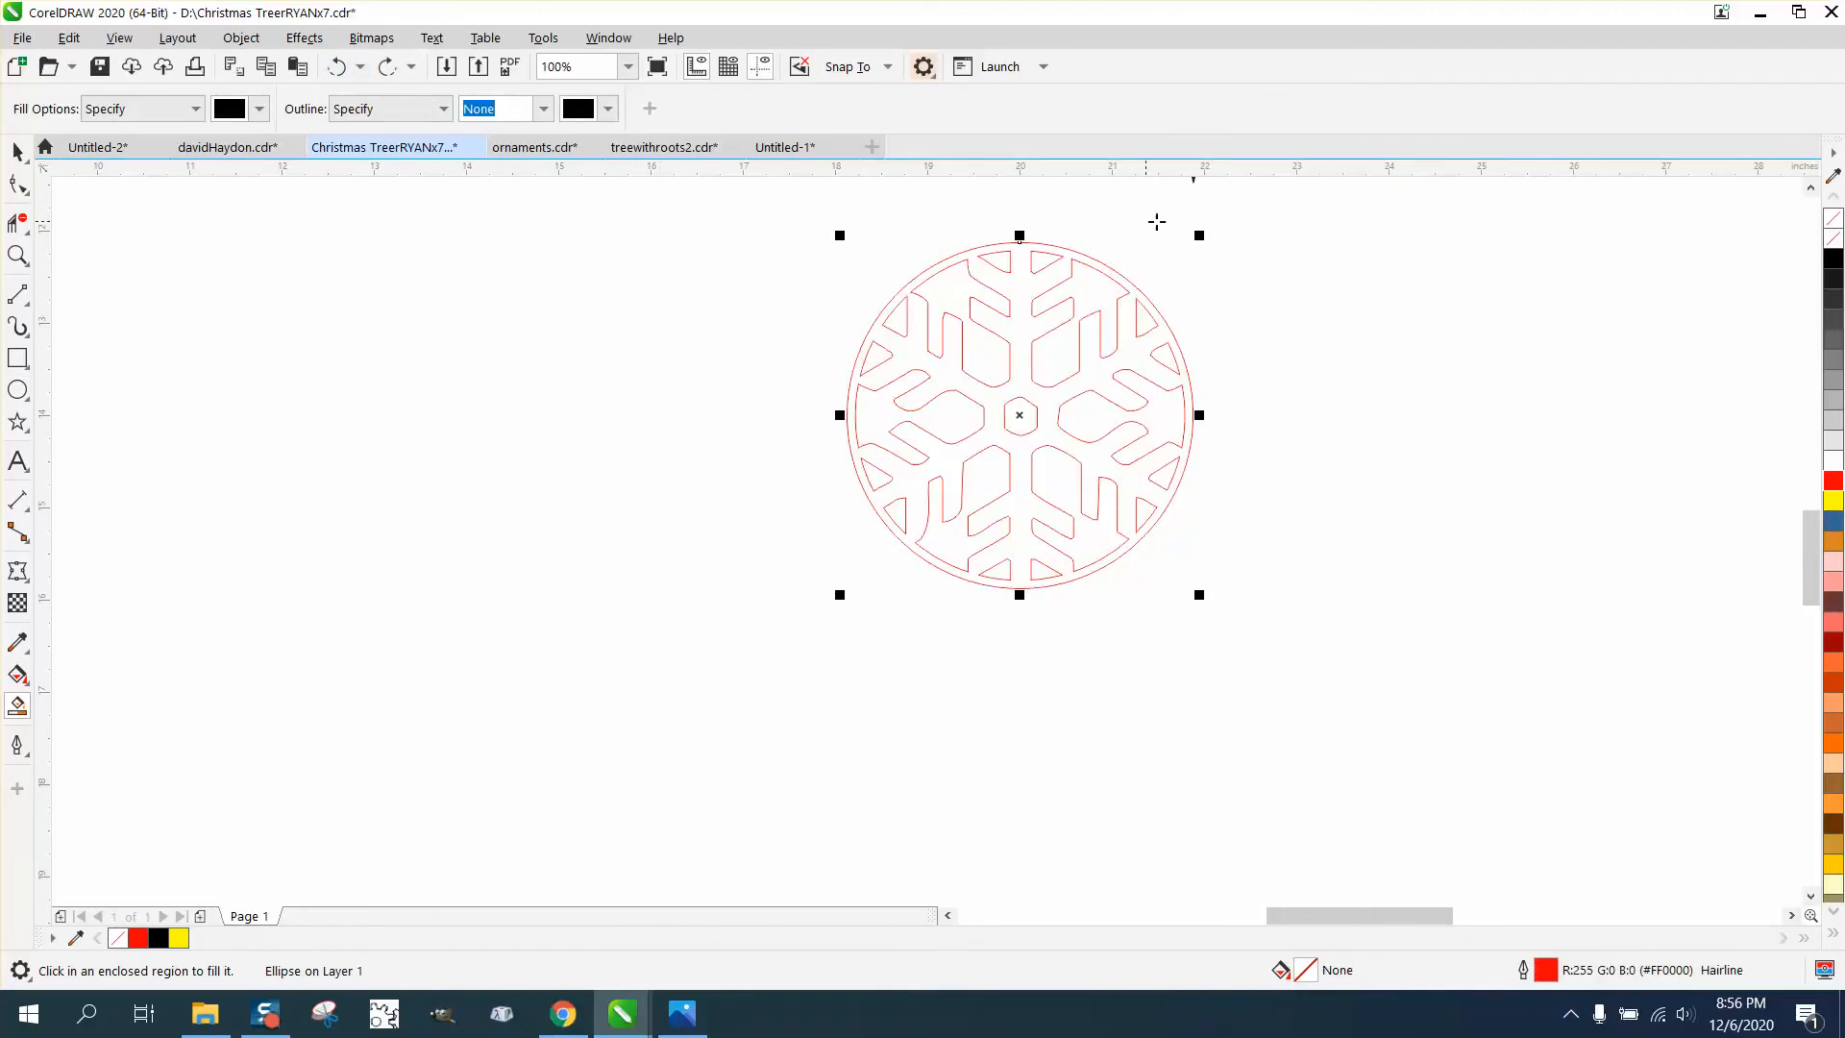
left_click(338, 67)
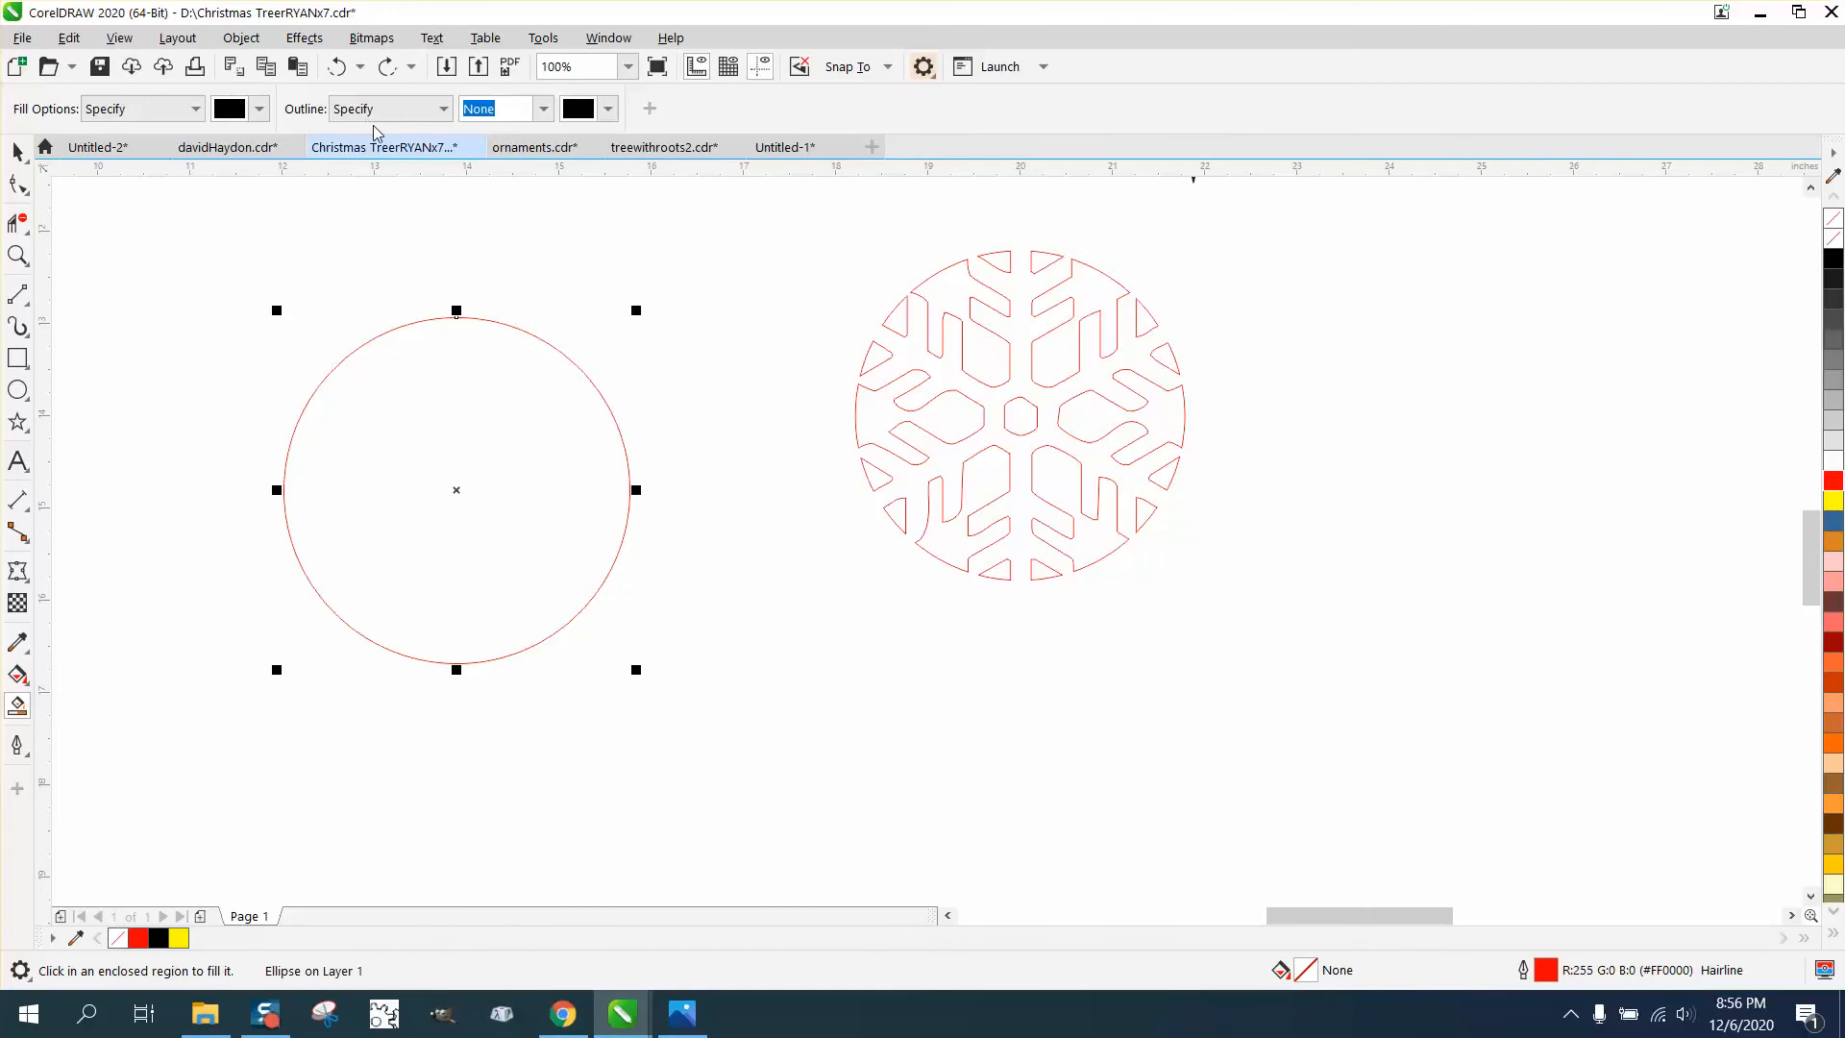
- Add the first name in capitals as artistic text below the circles and enlarge it to about 75 pt
left_click(18, 463)
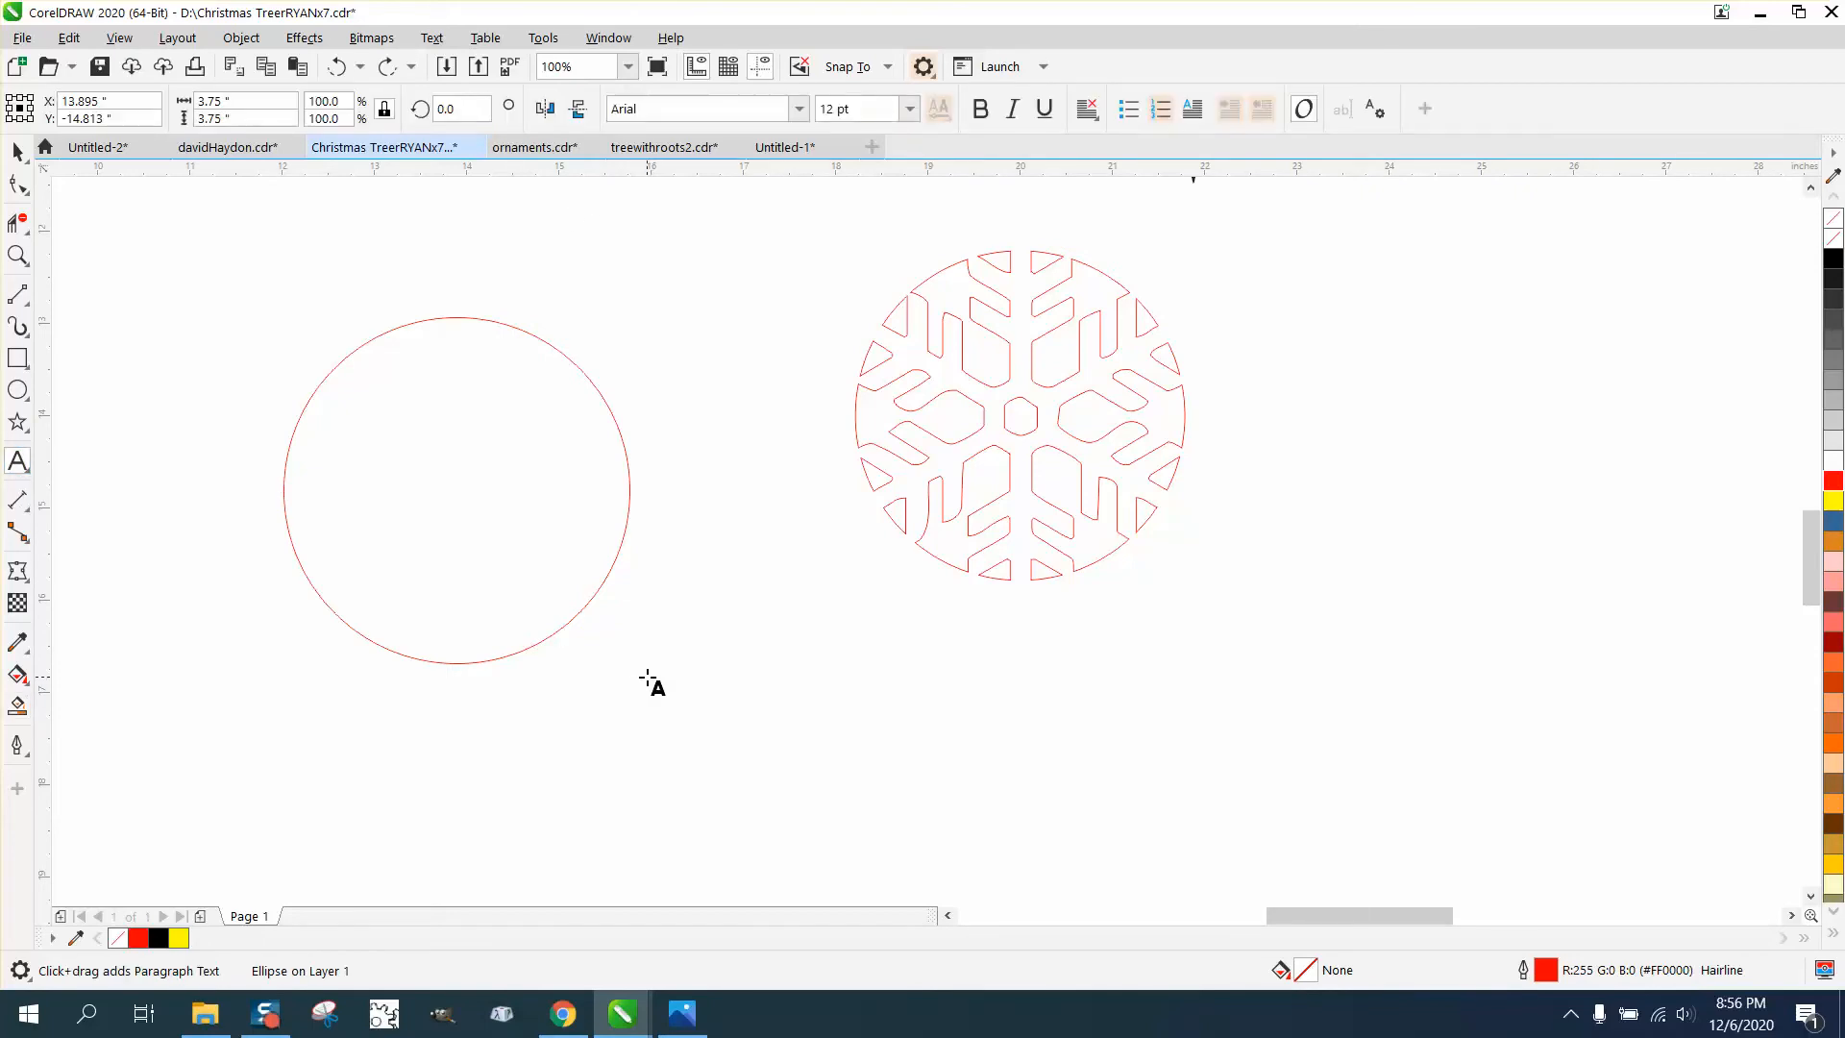
key("h")
key("F8")
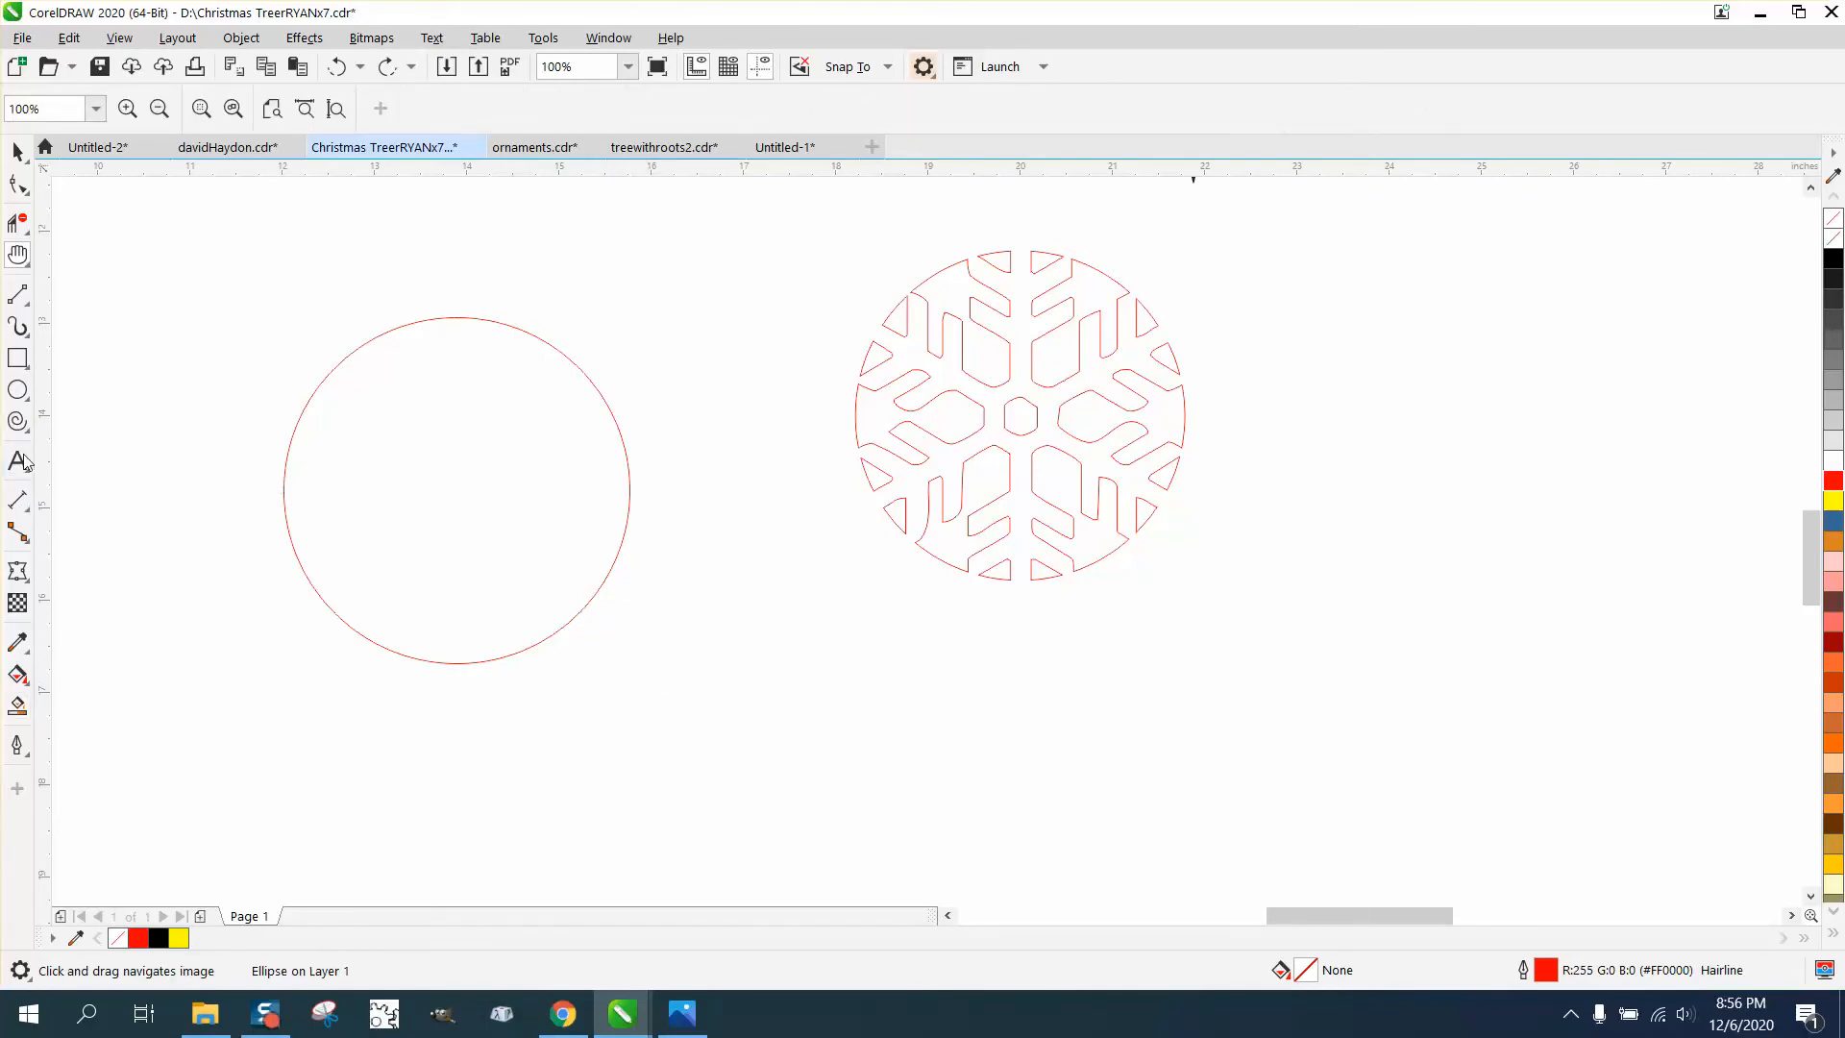
left_click(683, 643)
type("LEAH")
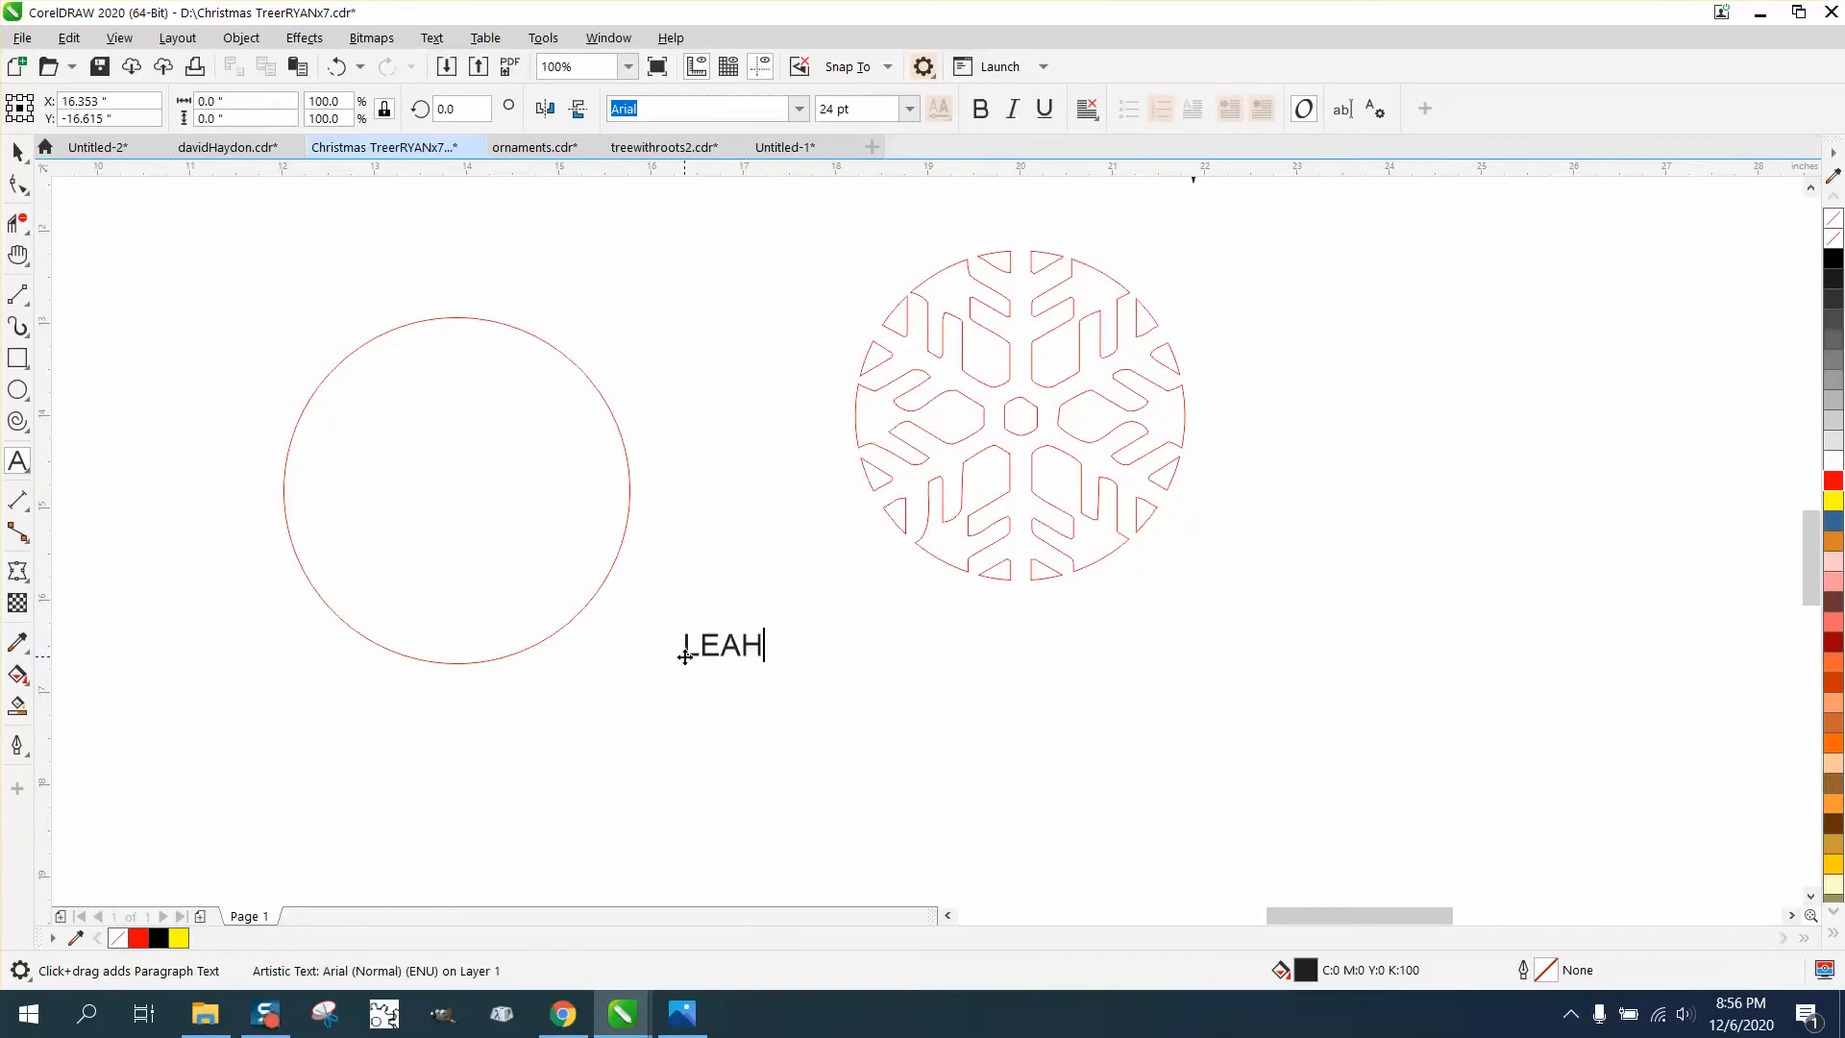
key("Escape")
left_click_drag(770, 666, 998, 713)
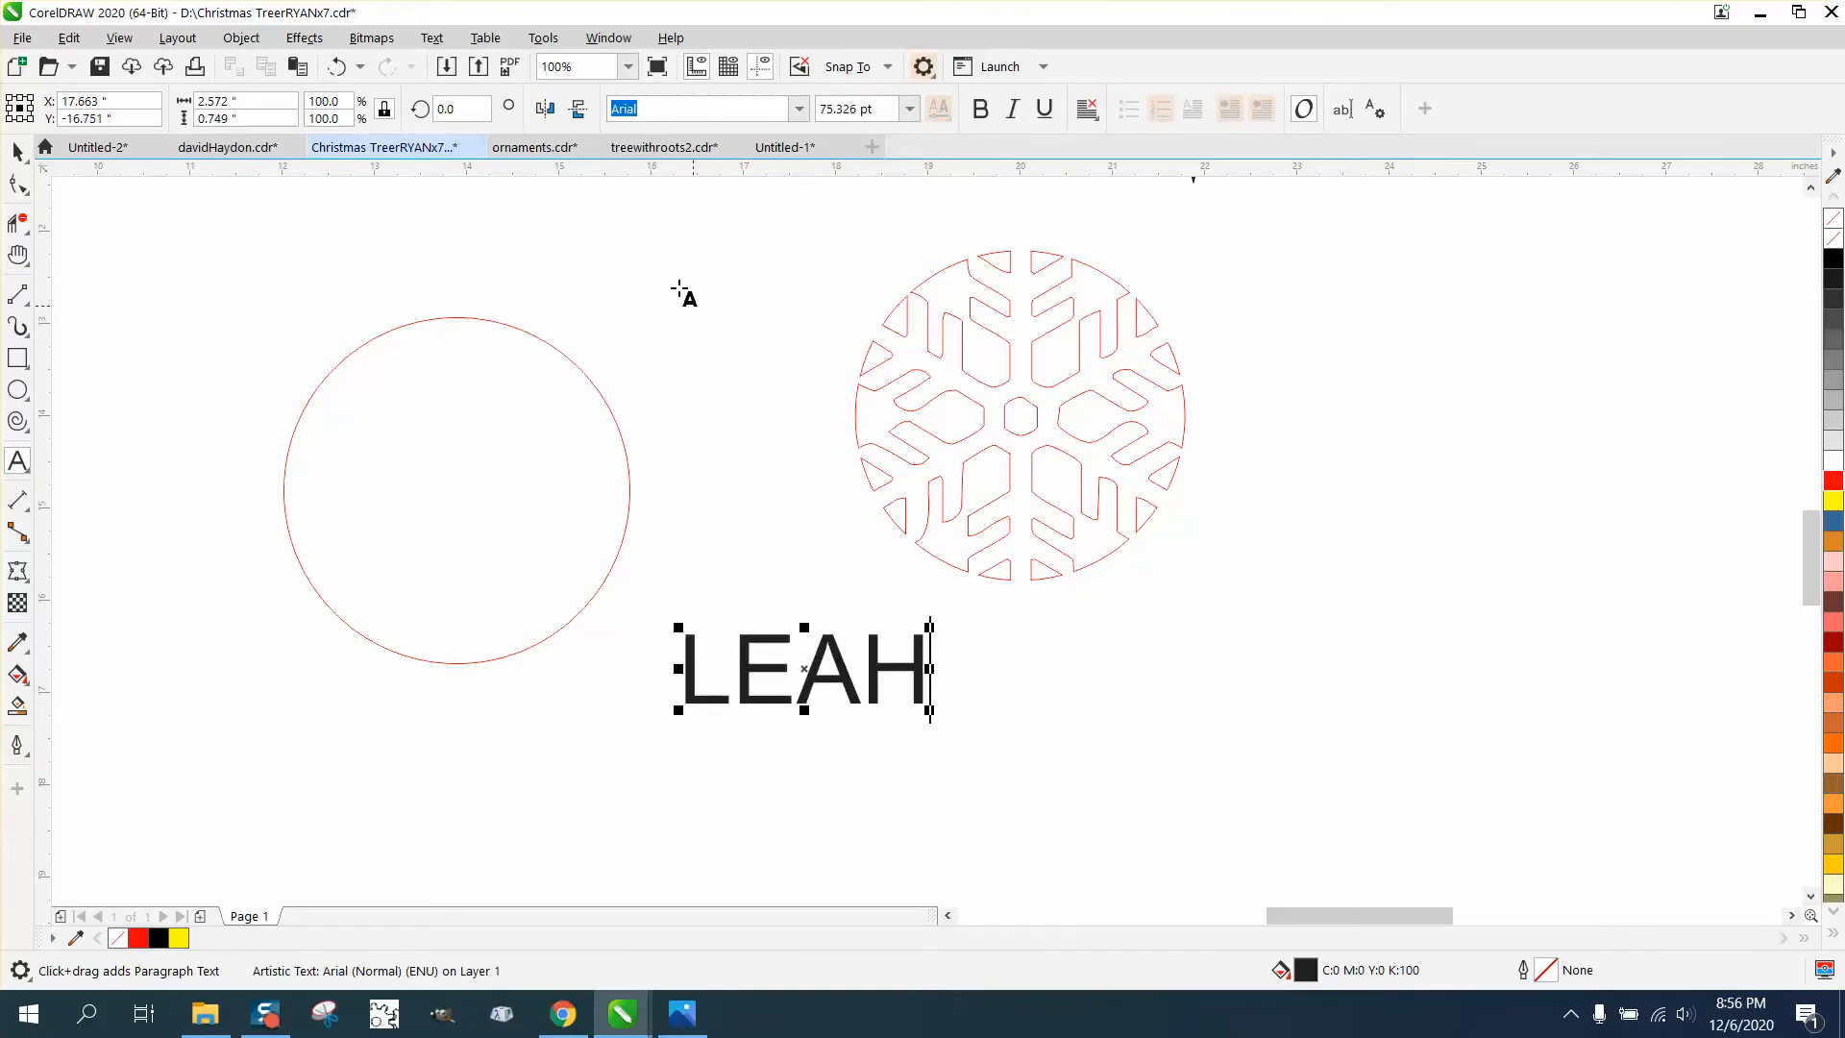
- Set the name text to bold Comic Sans MS
left_click(798, 108)
left_click(724, 199)
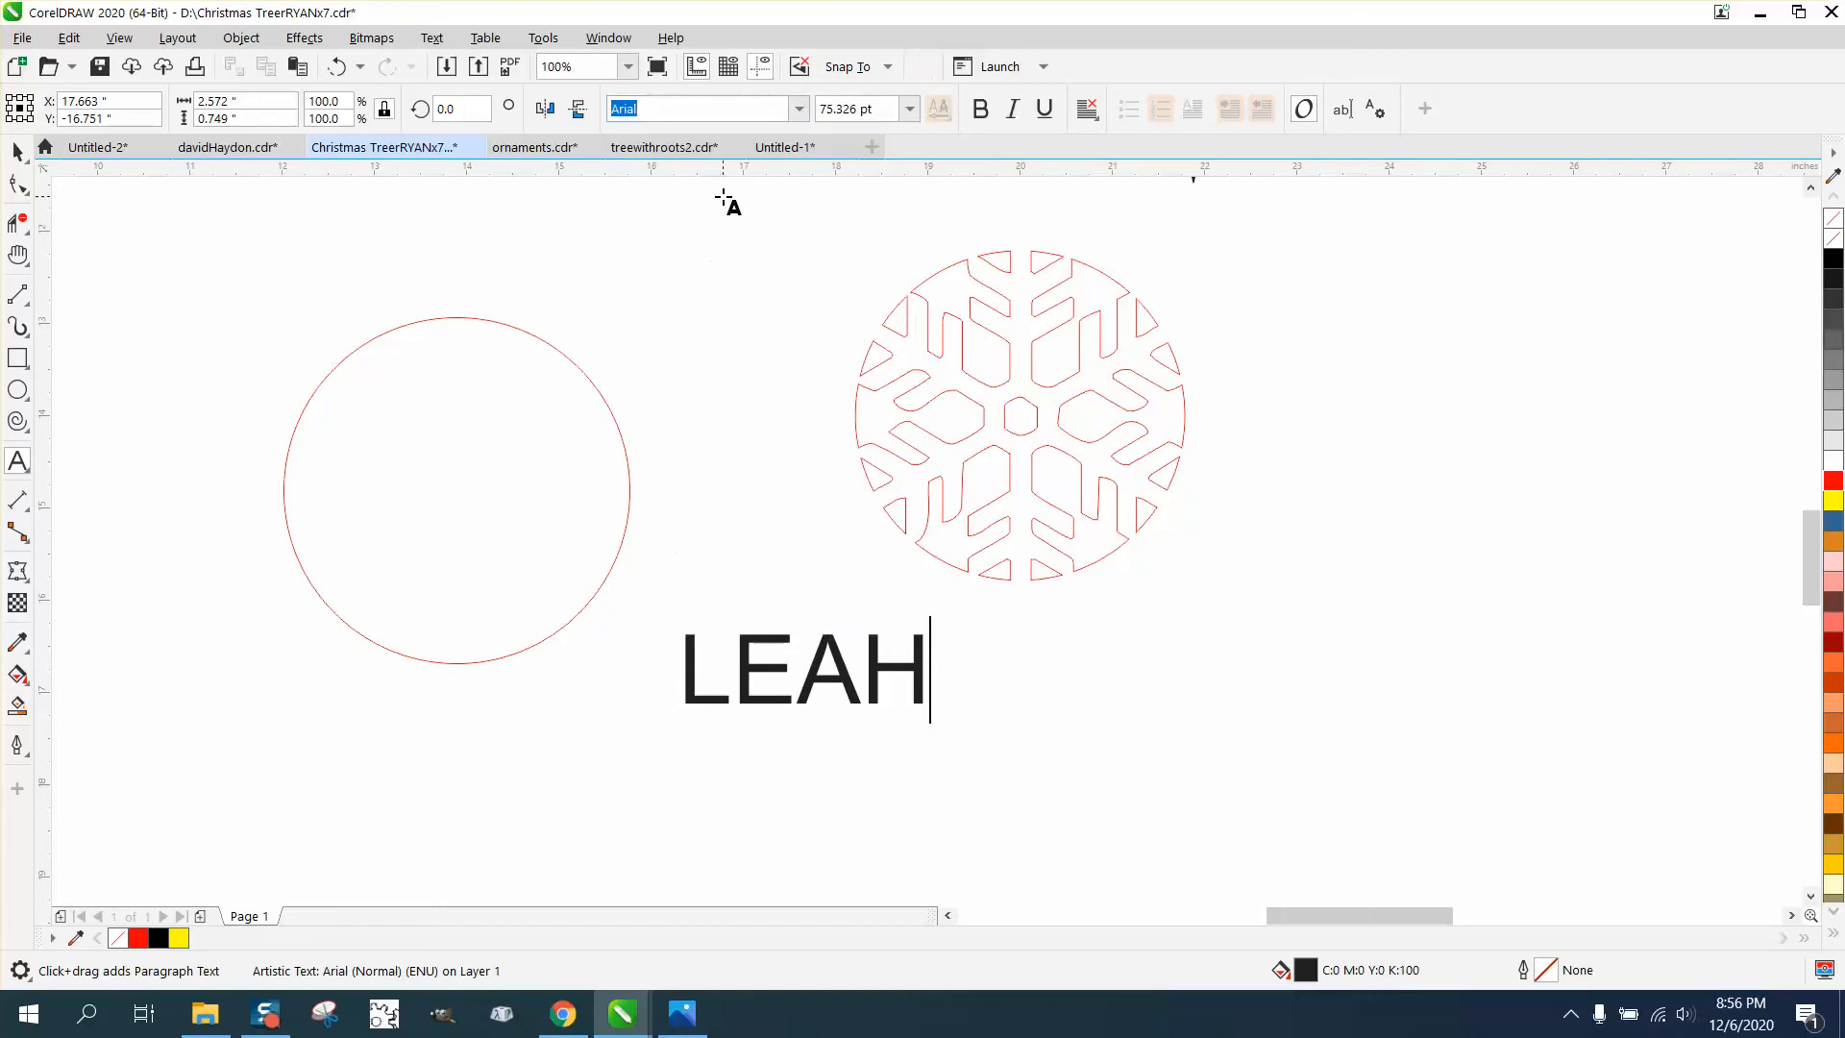
left_click(799, 109)
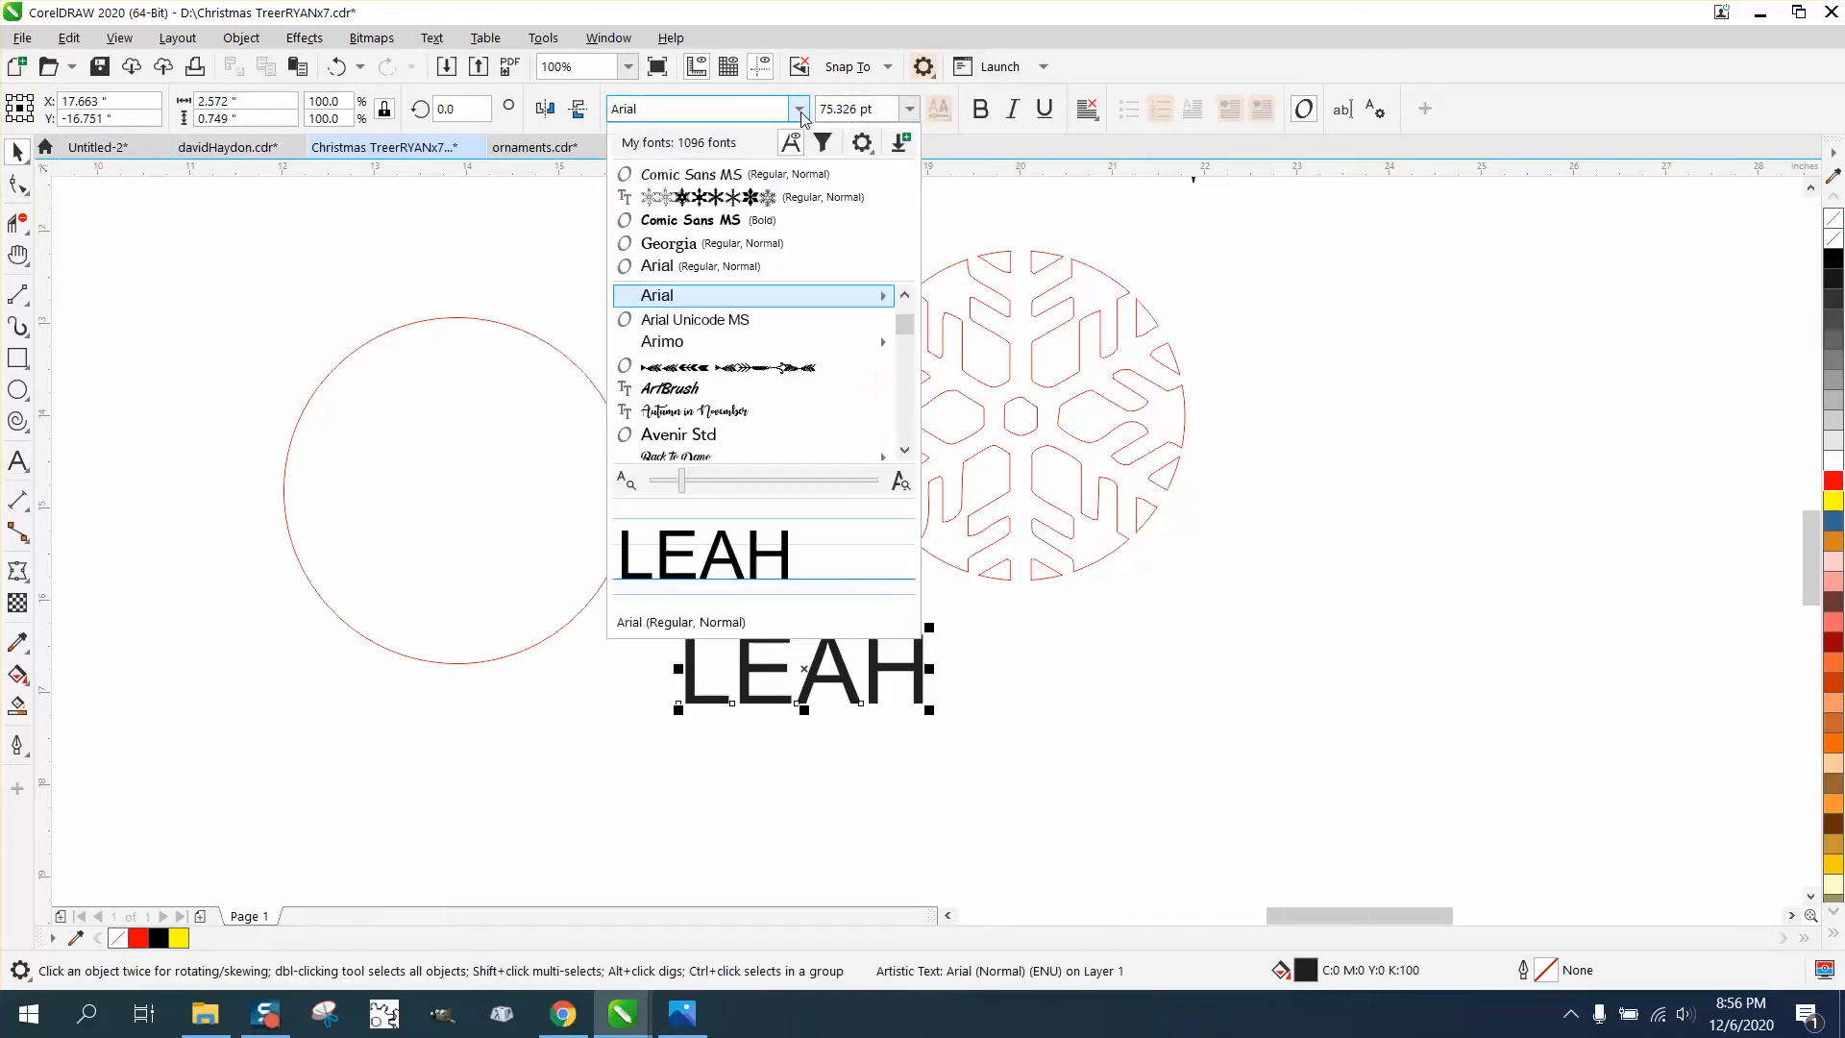
left_click(713, 174)
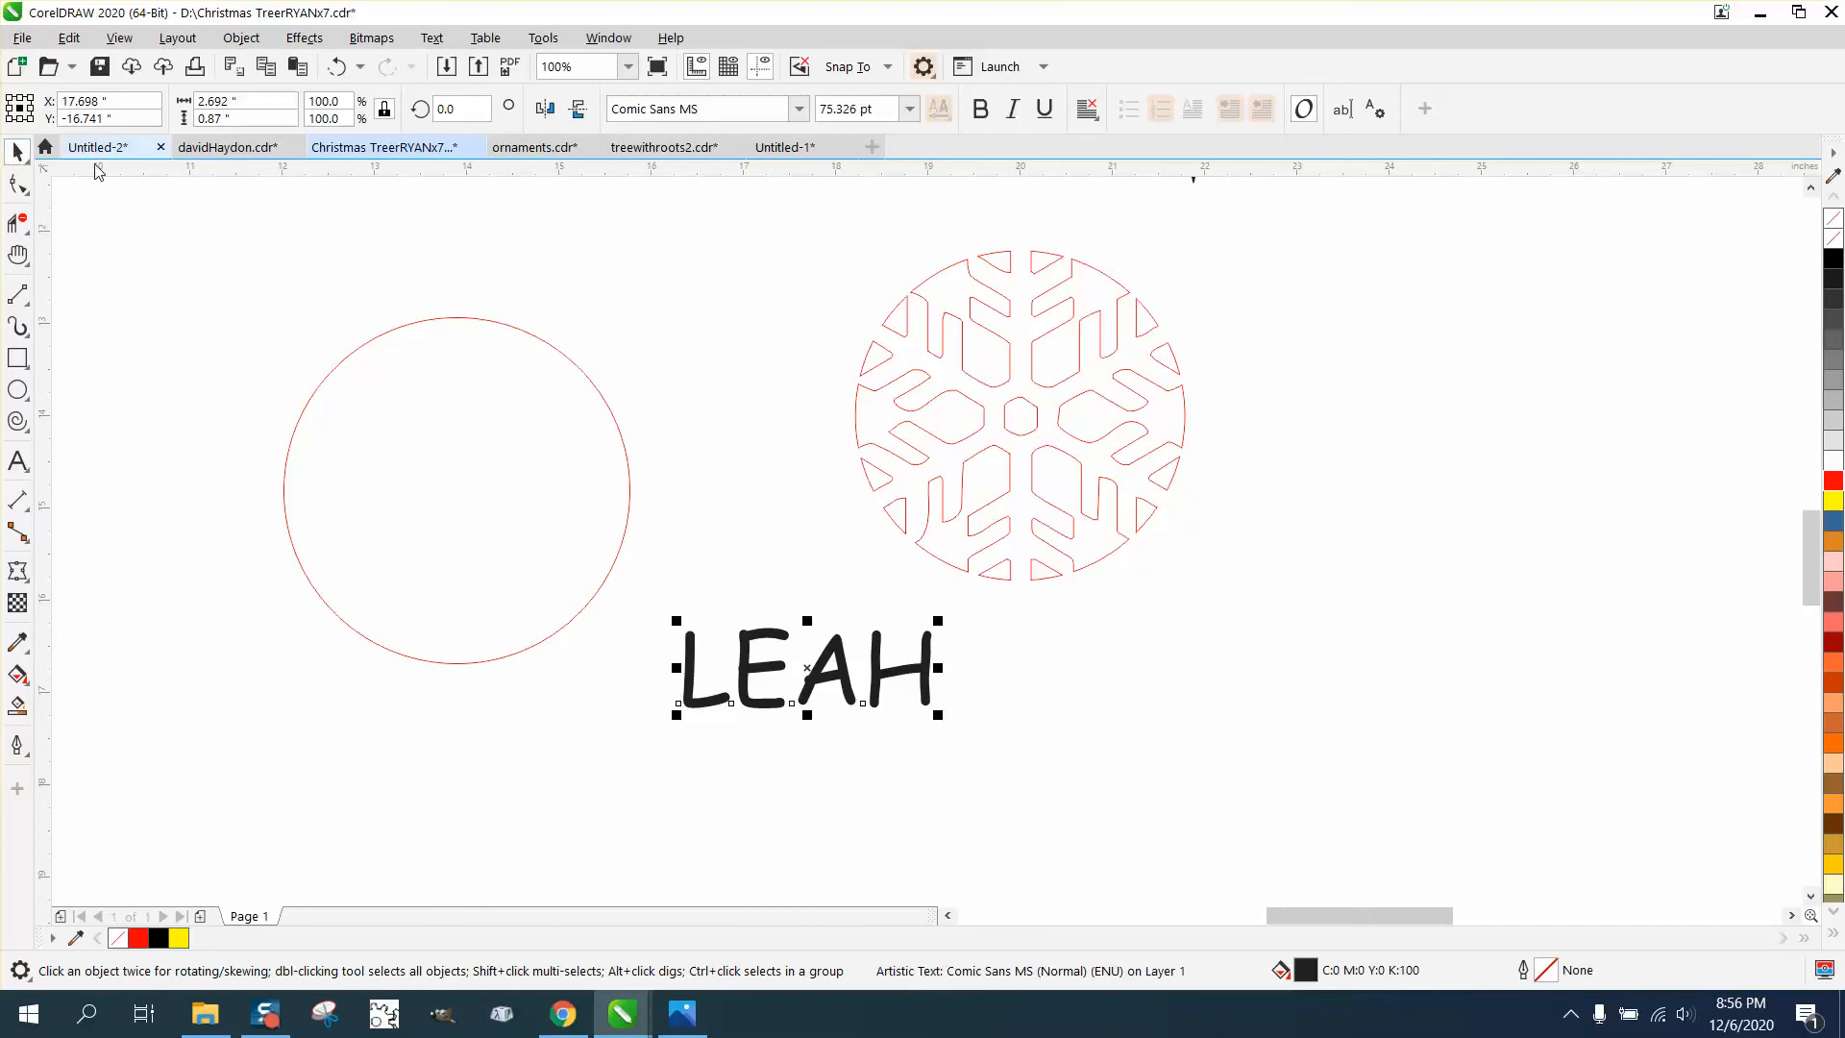
left_click(982, 112)
- Centre the name on the snowflake disc, enlarging it to about 3.04 inches wide
key("p")
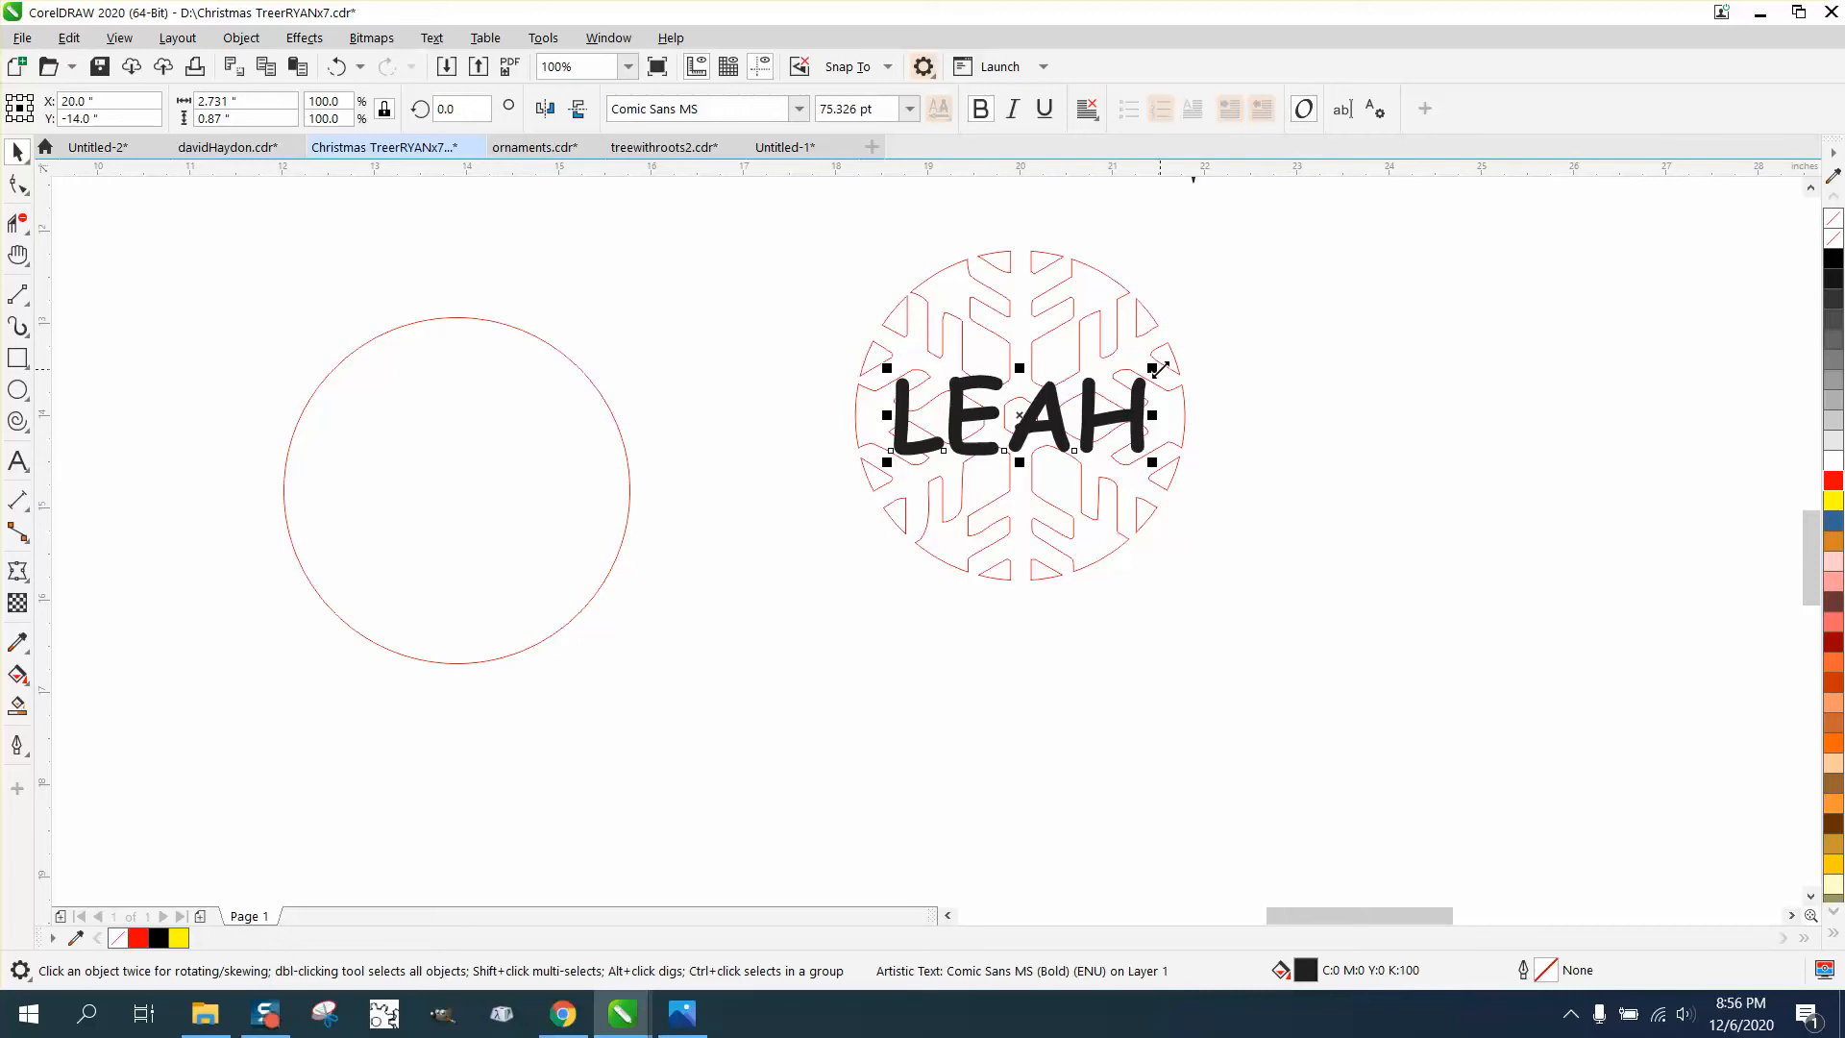
left_click_drag(1158, 368, 1180, 356)
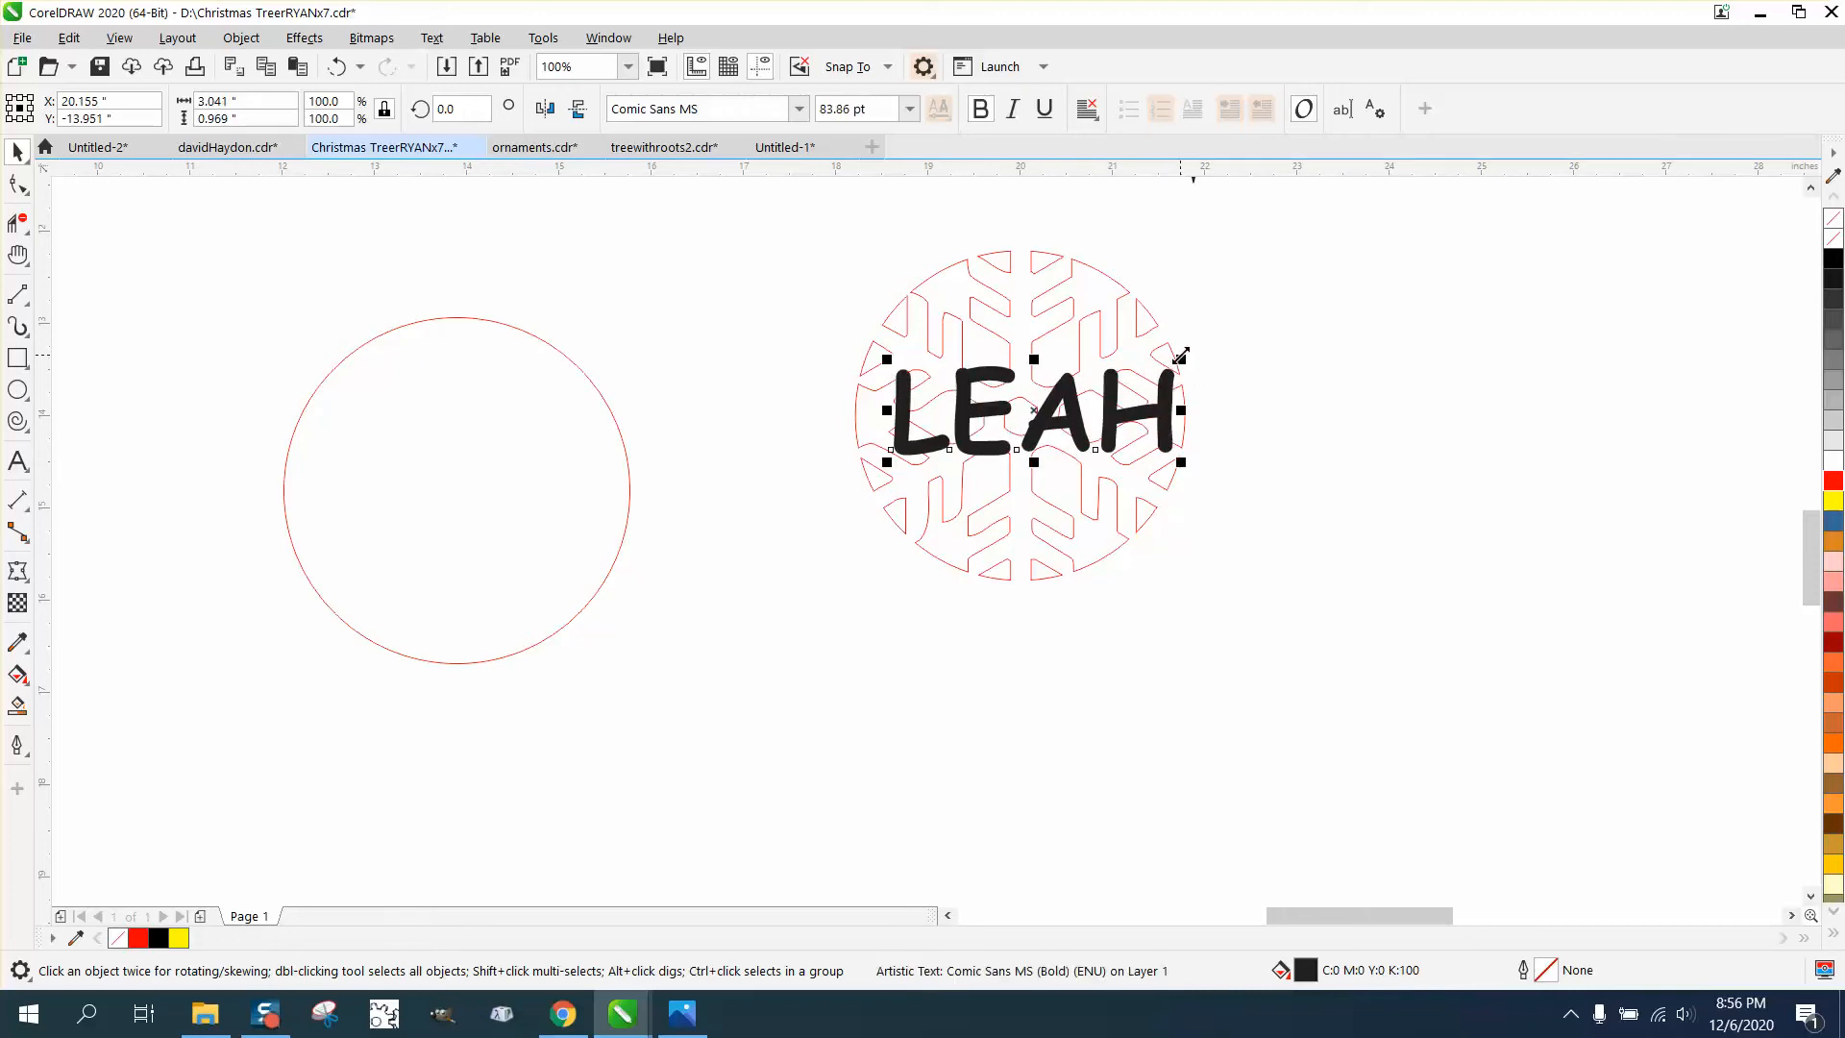
key("p")
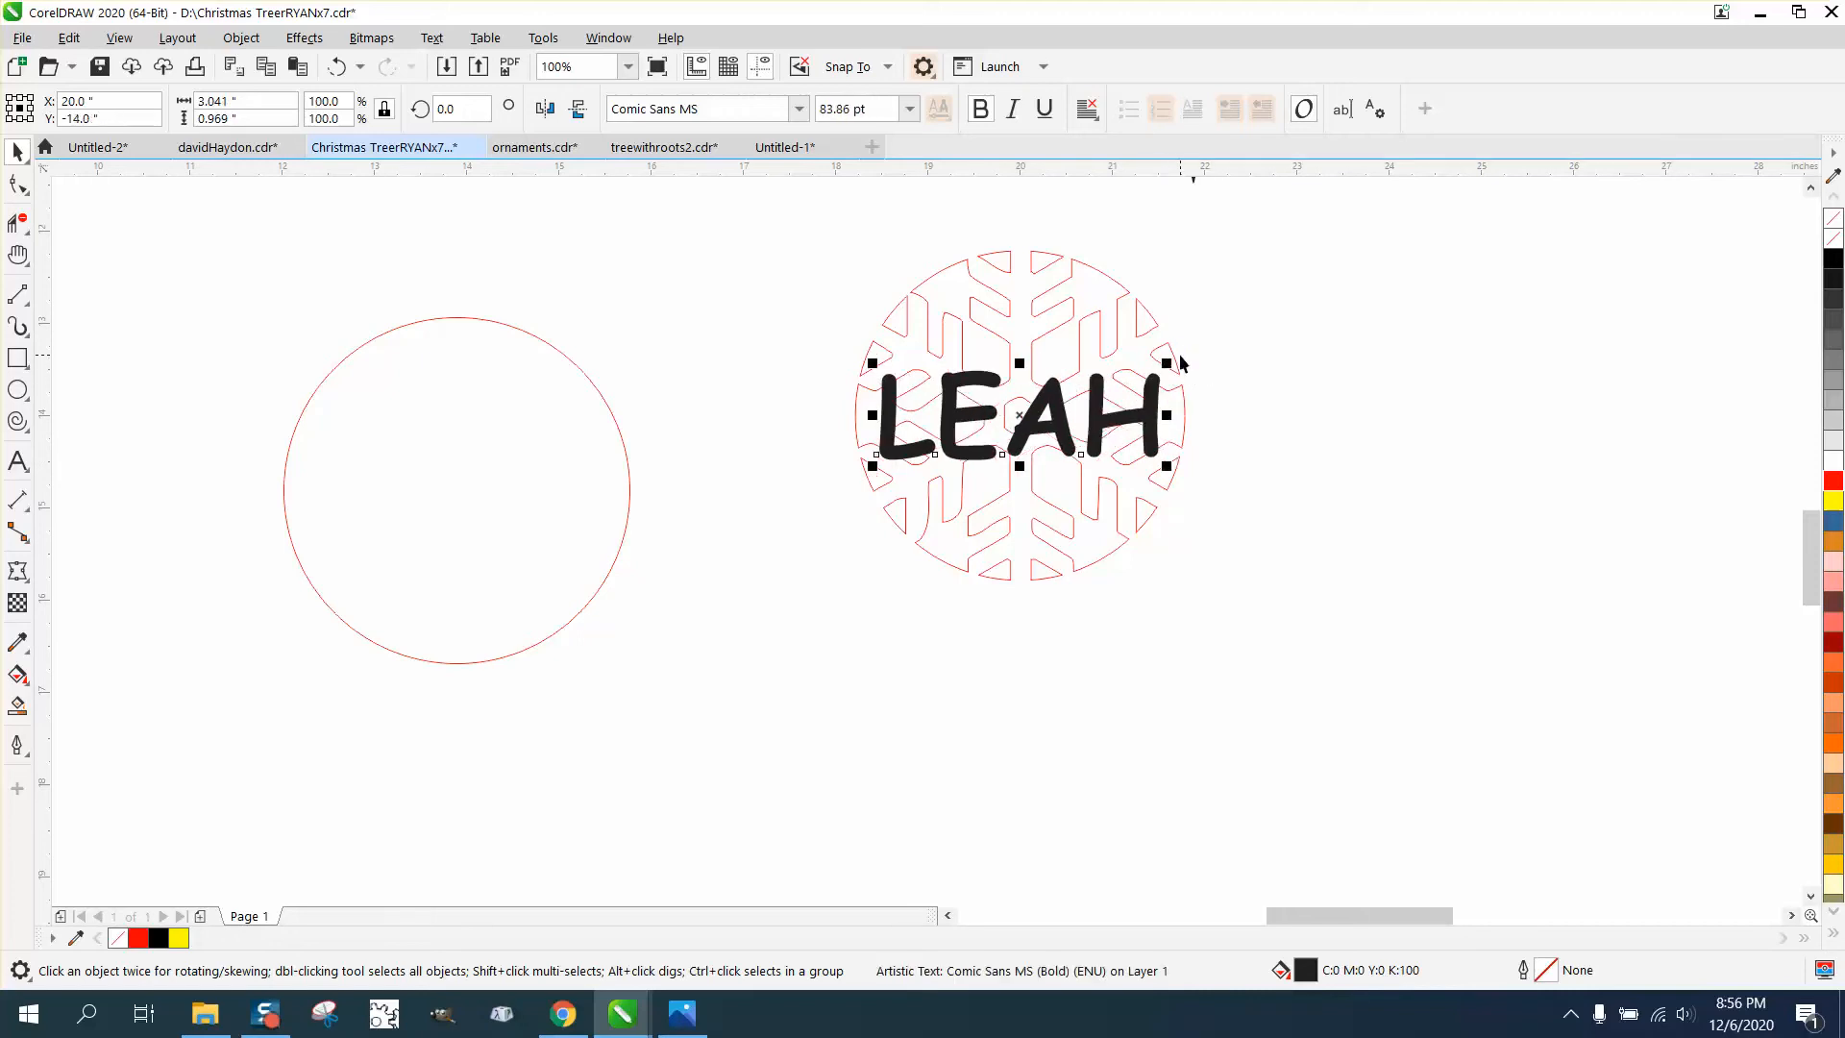
- Set the nudge distance to 5 inches and nudge the name once to the right, clear of the snowflake disc
left_click(999, 202)
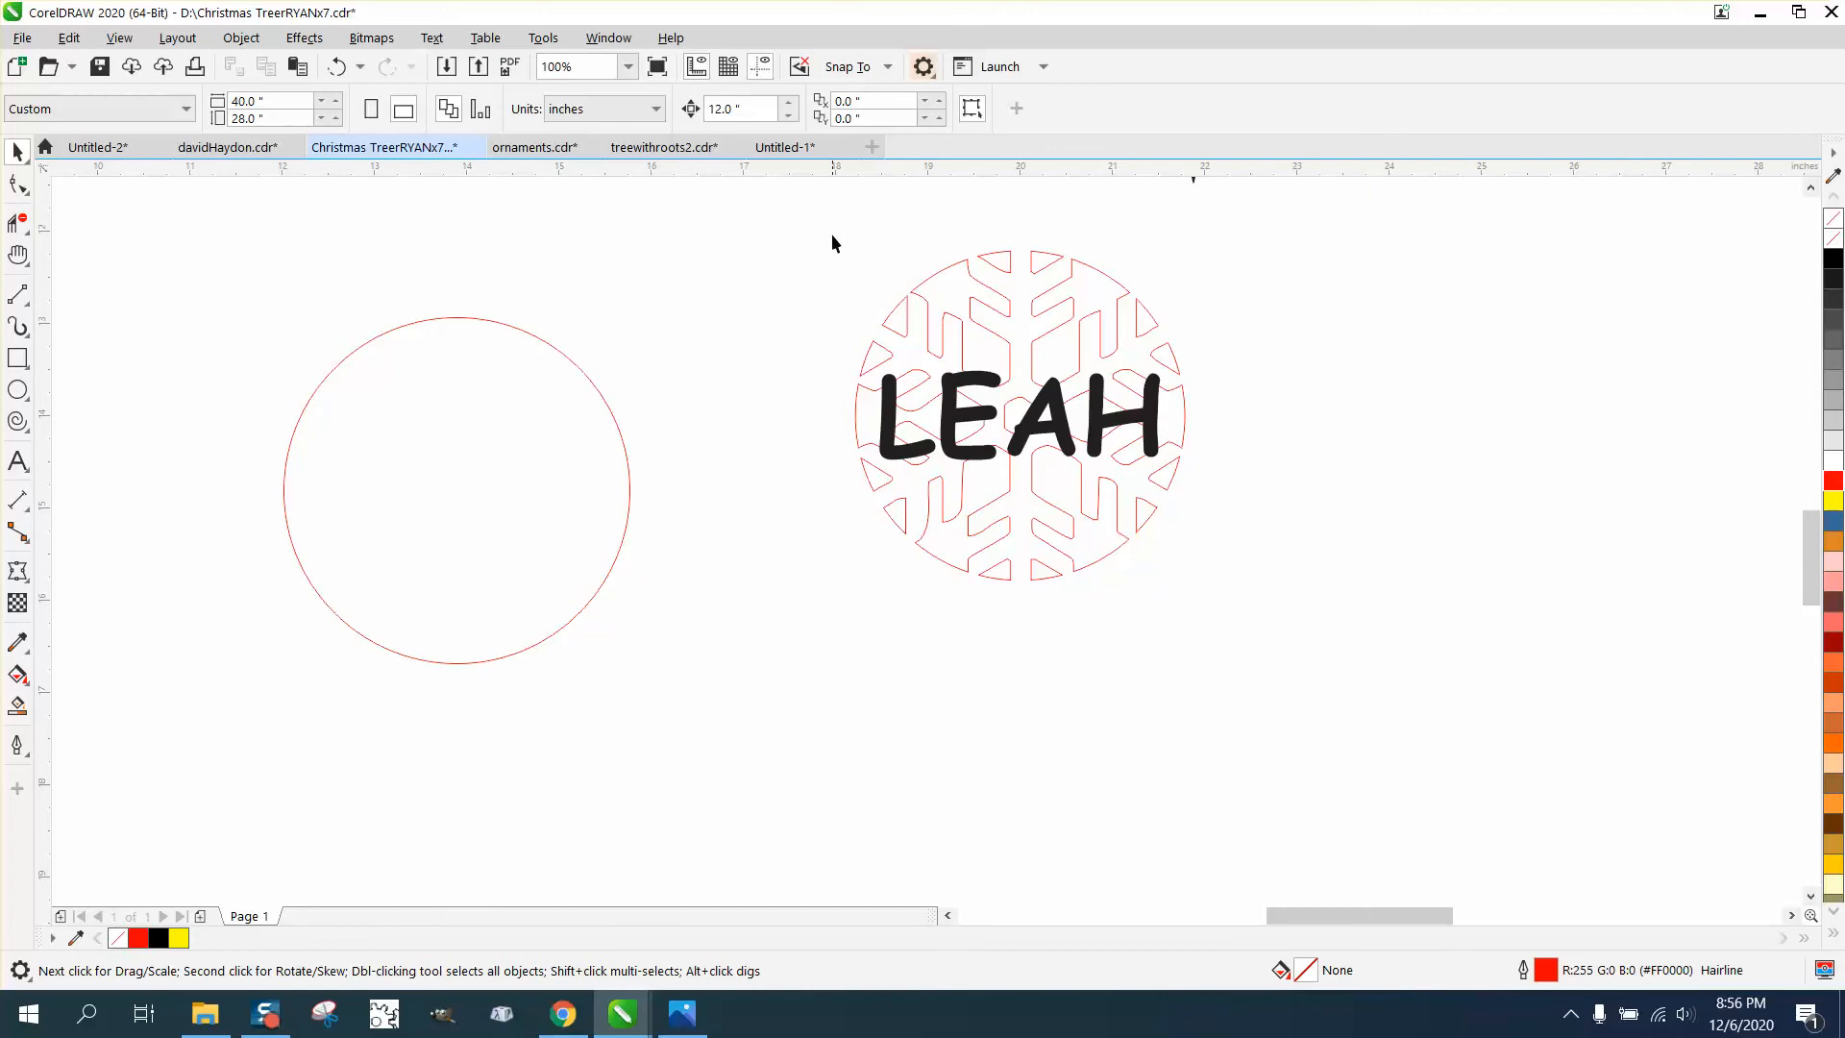
double_click(747, 110)
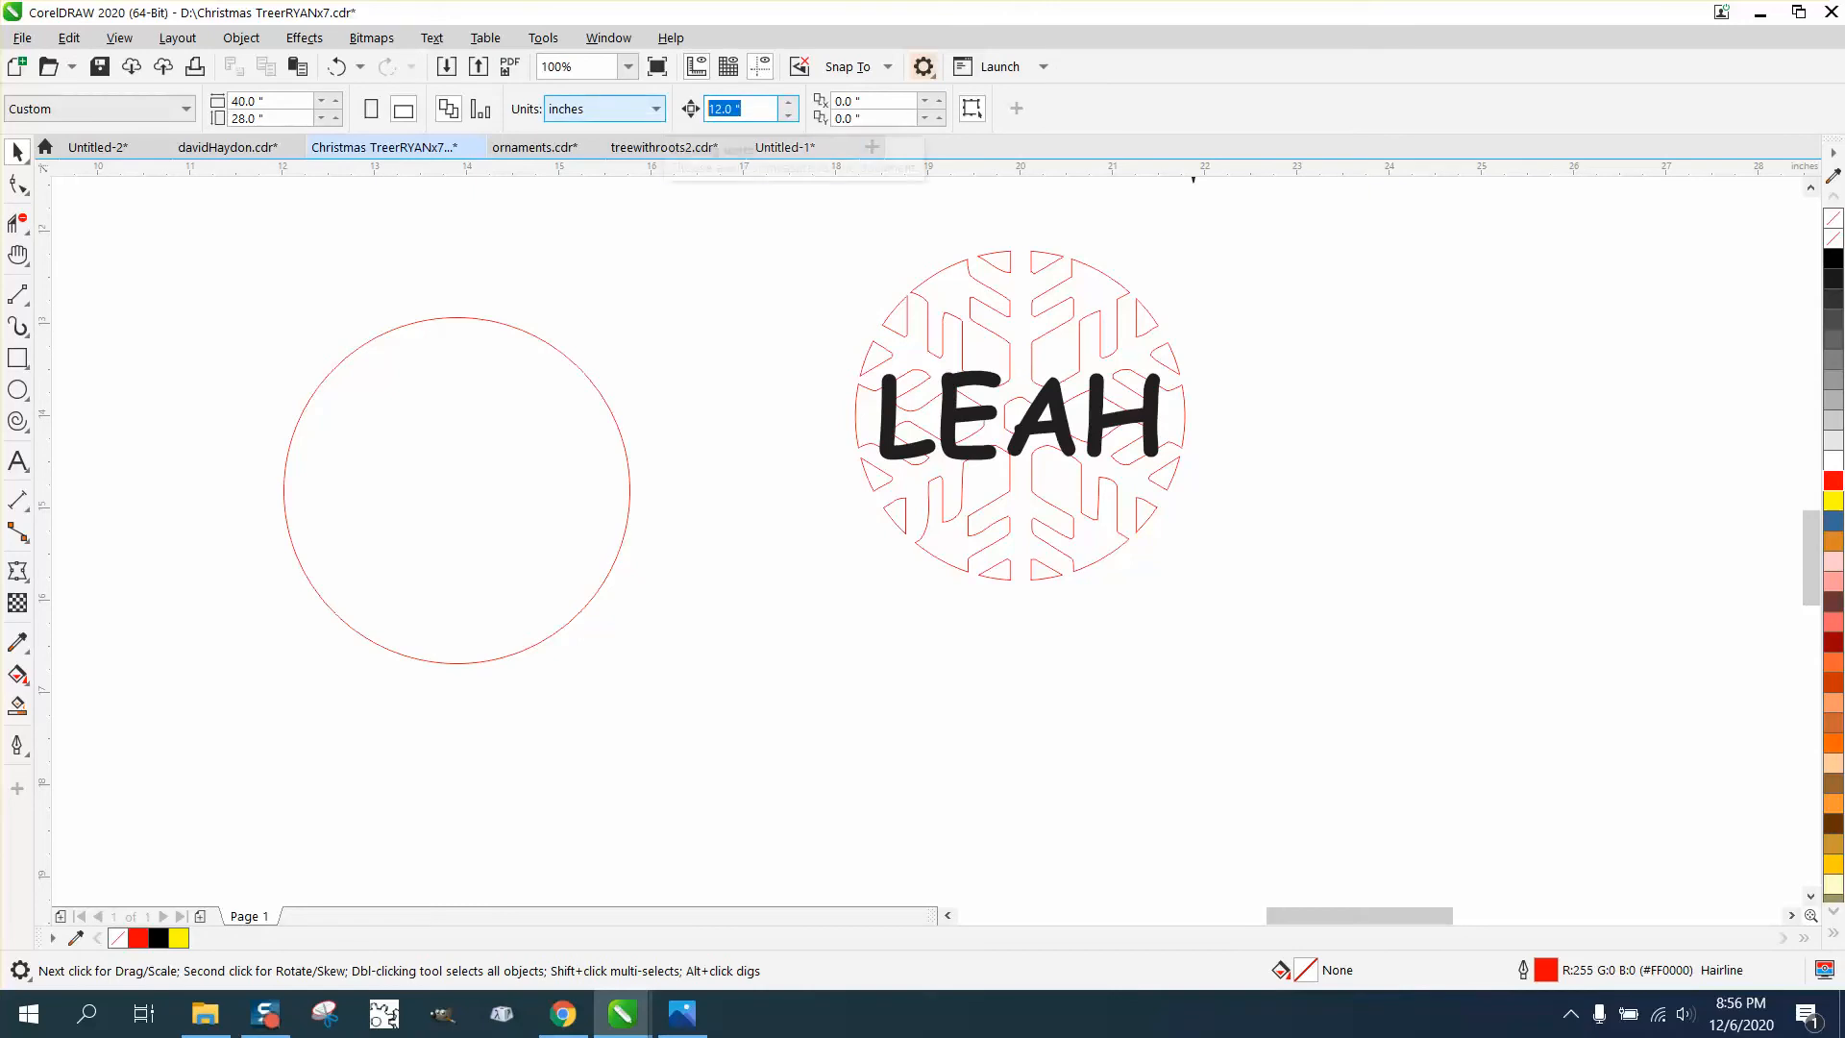
type("5")
left_click(887, 394)
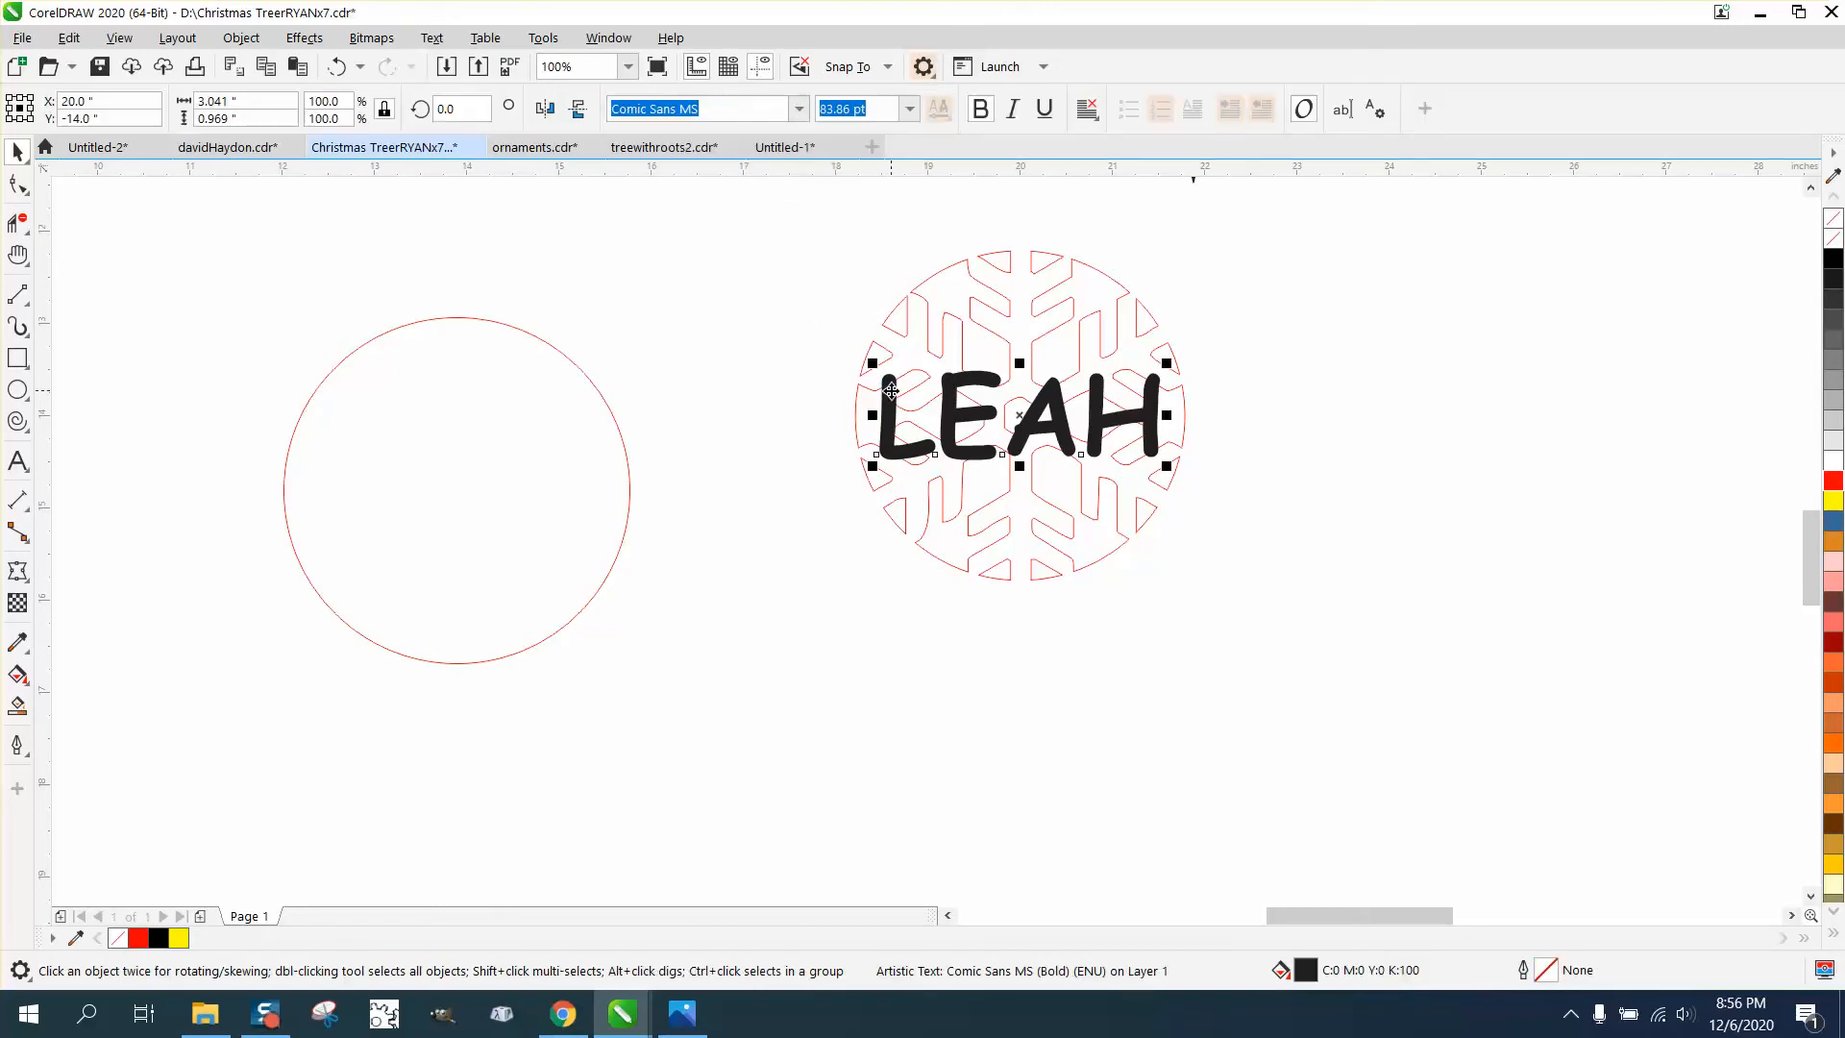
key("Right")
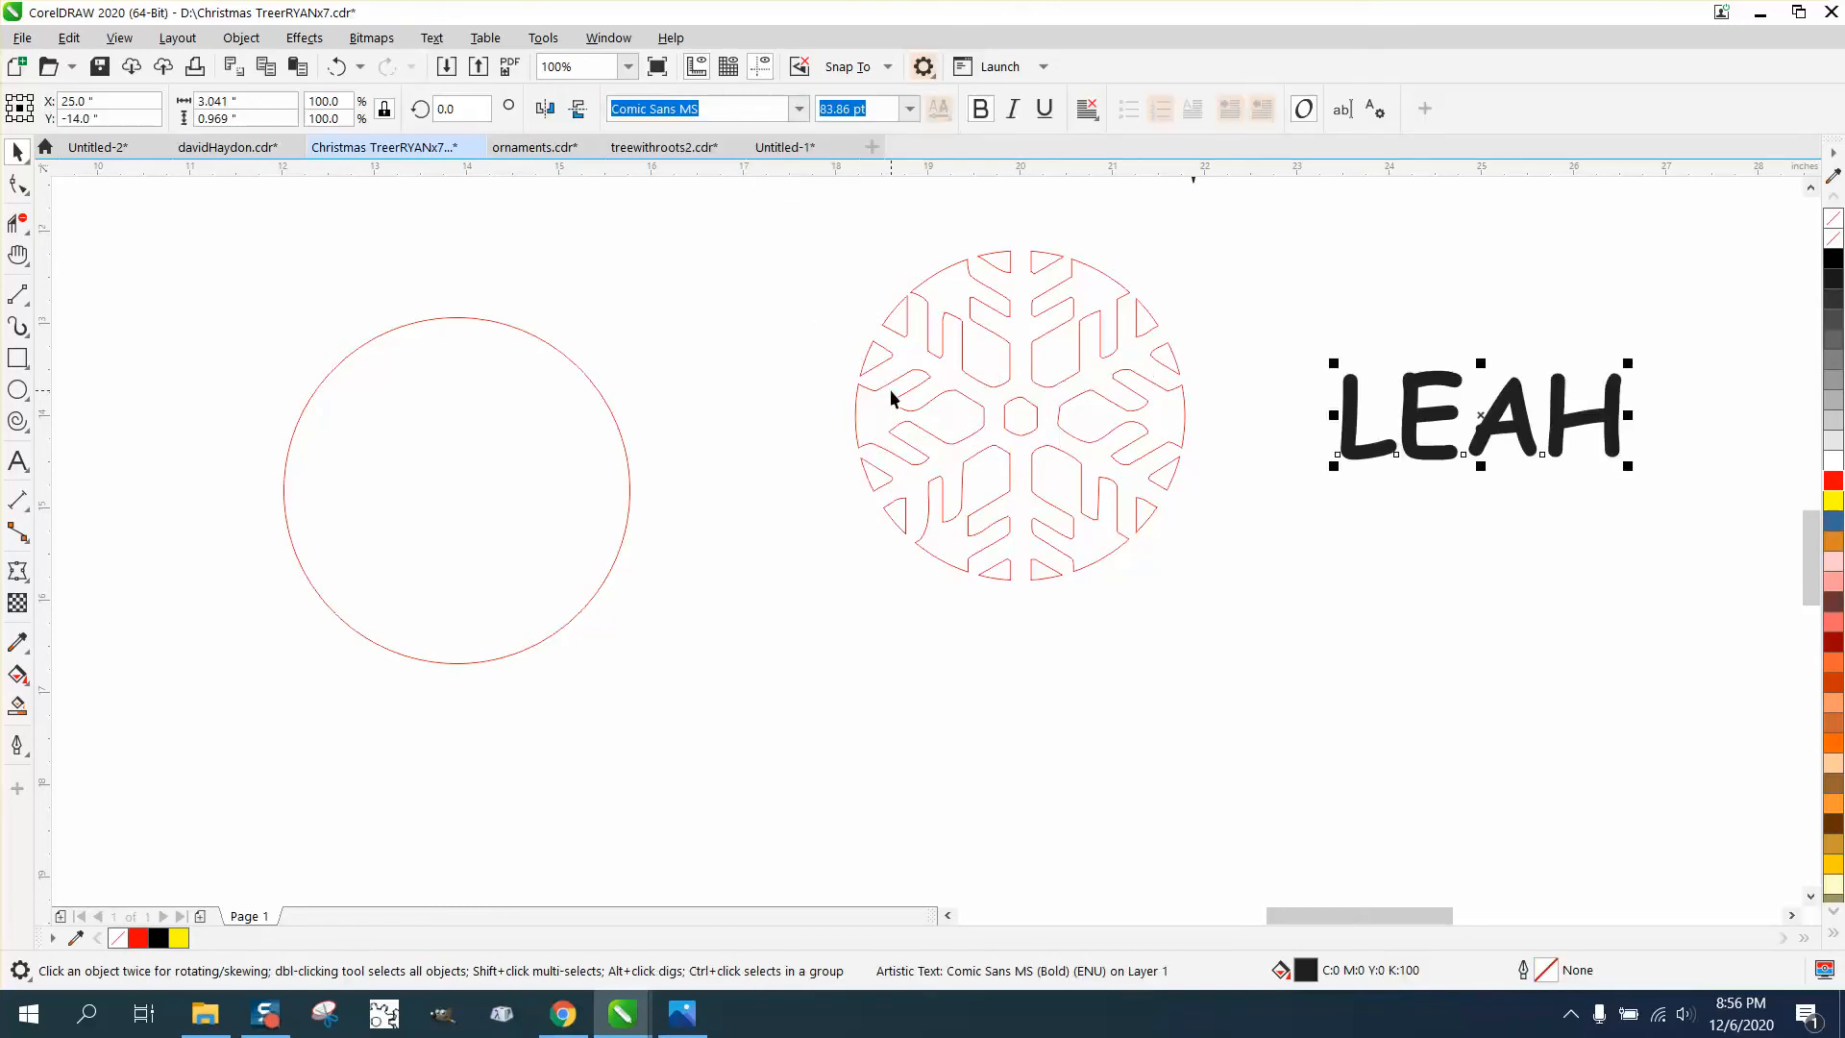
- Convert the name text to curves, remove its fill and give it a red outline
left_click(241, 38)
left_click(302, 612)
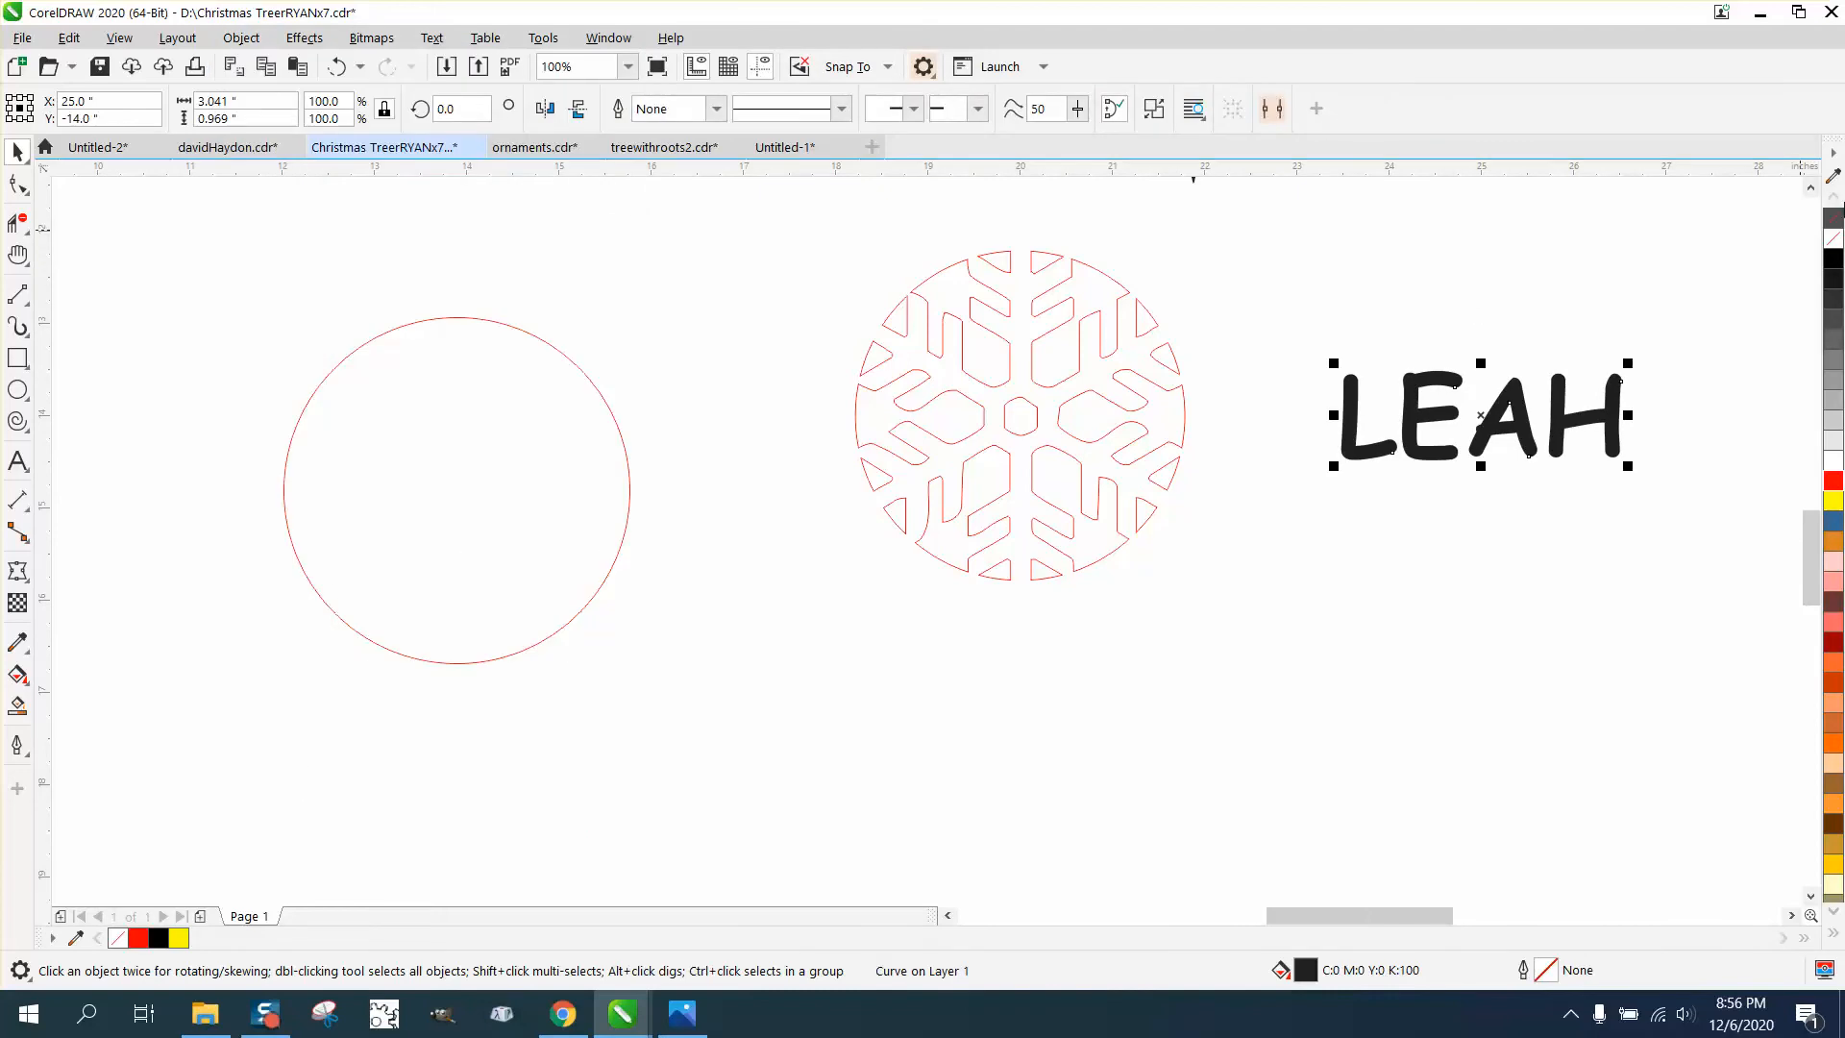
left_click(1833, 219)
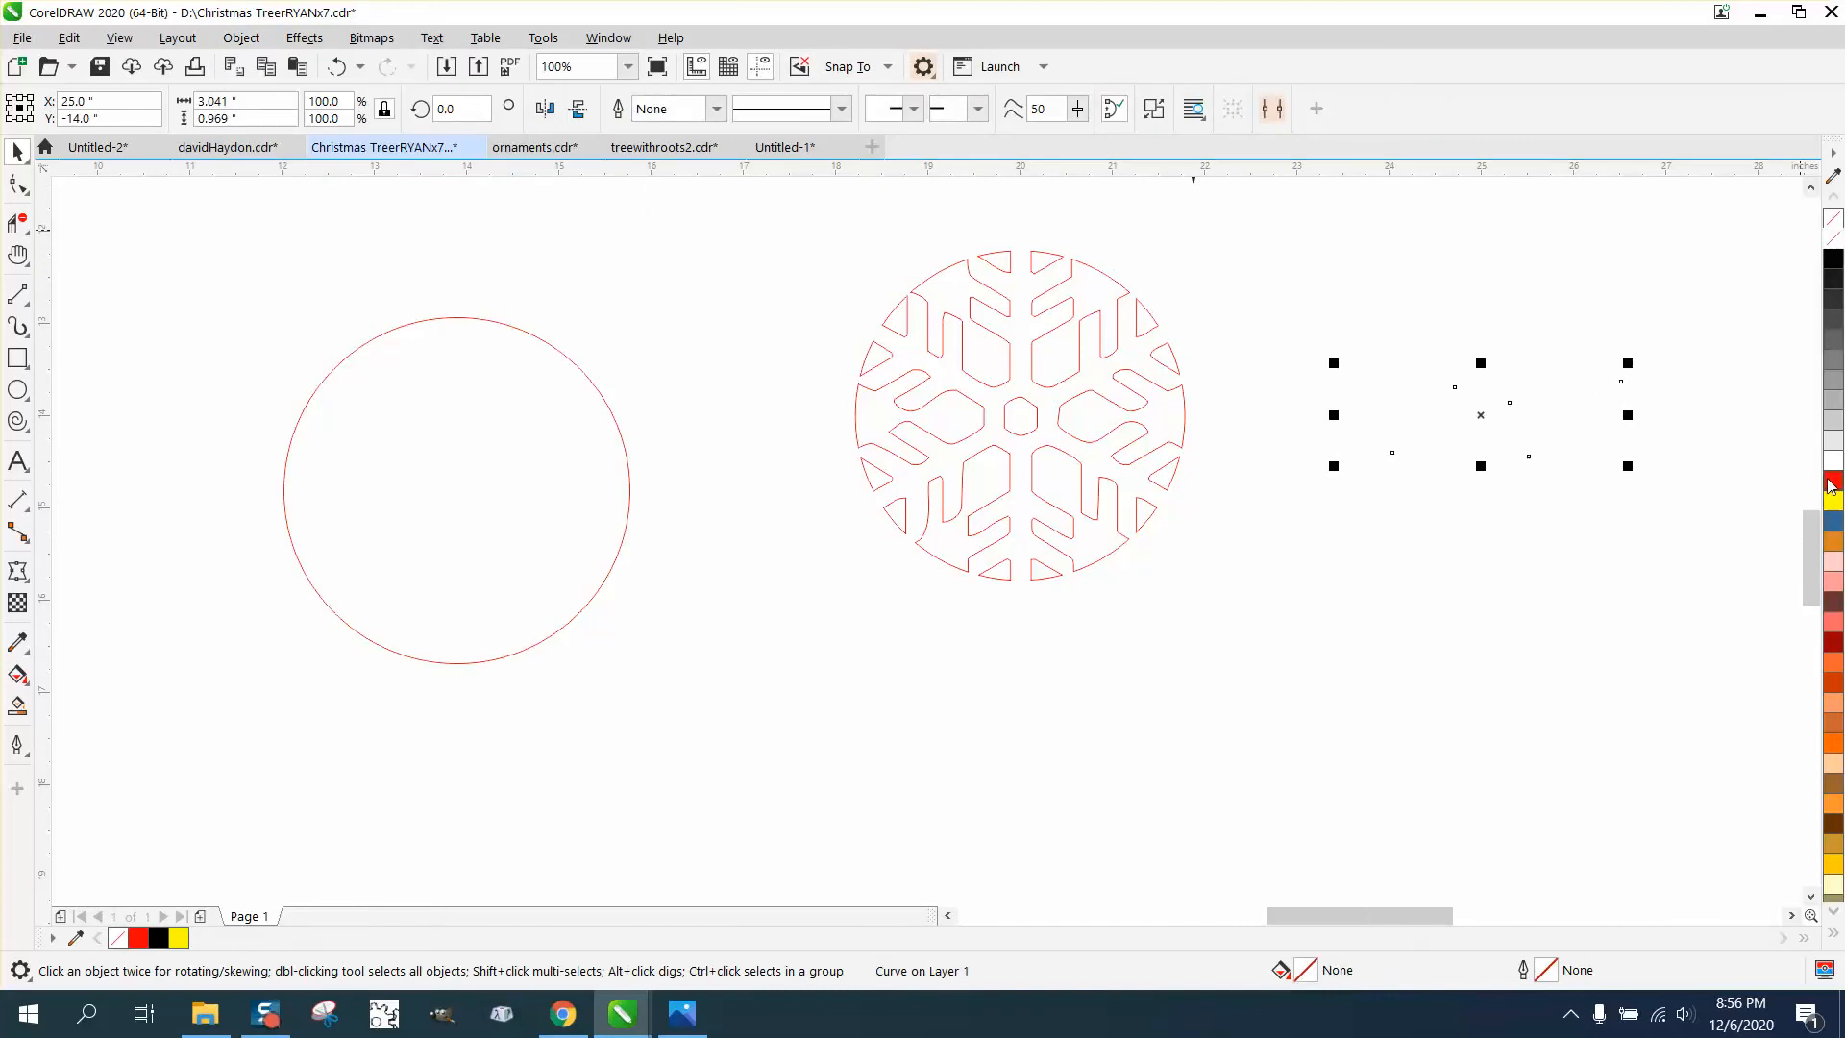
right_click(1833, 485)
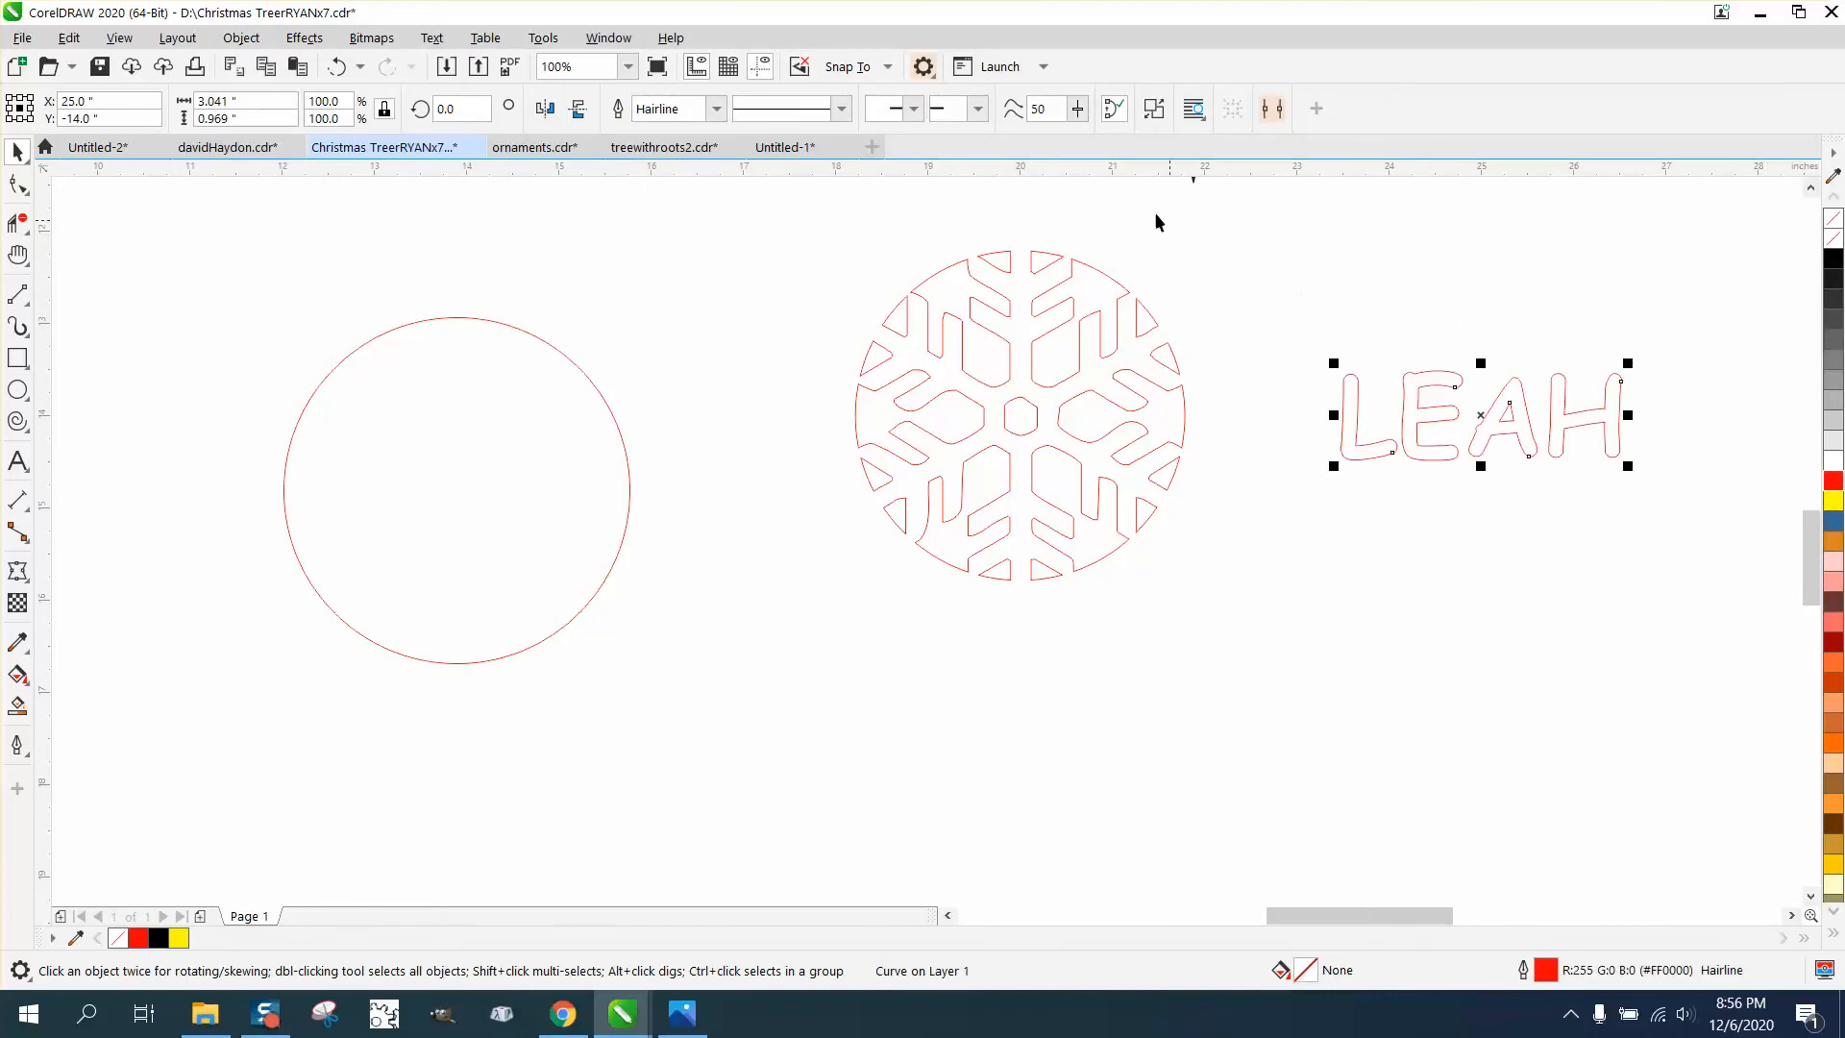
- Add a one-step outside contour to the name outline, undoing the 0.09-inch attempt and reapplying it with a 0.08-inch offset
left_click(315, 40)
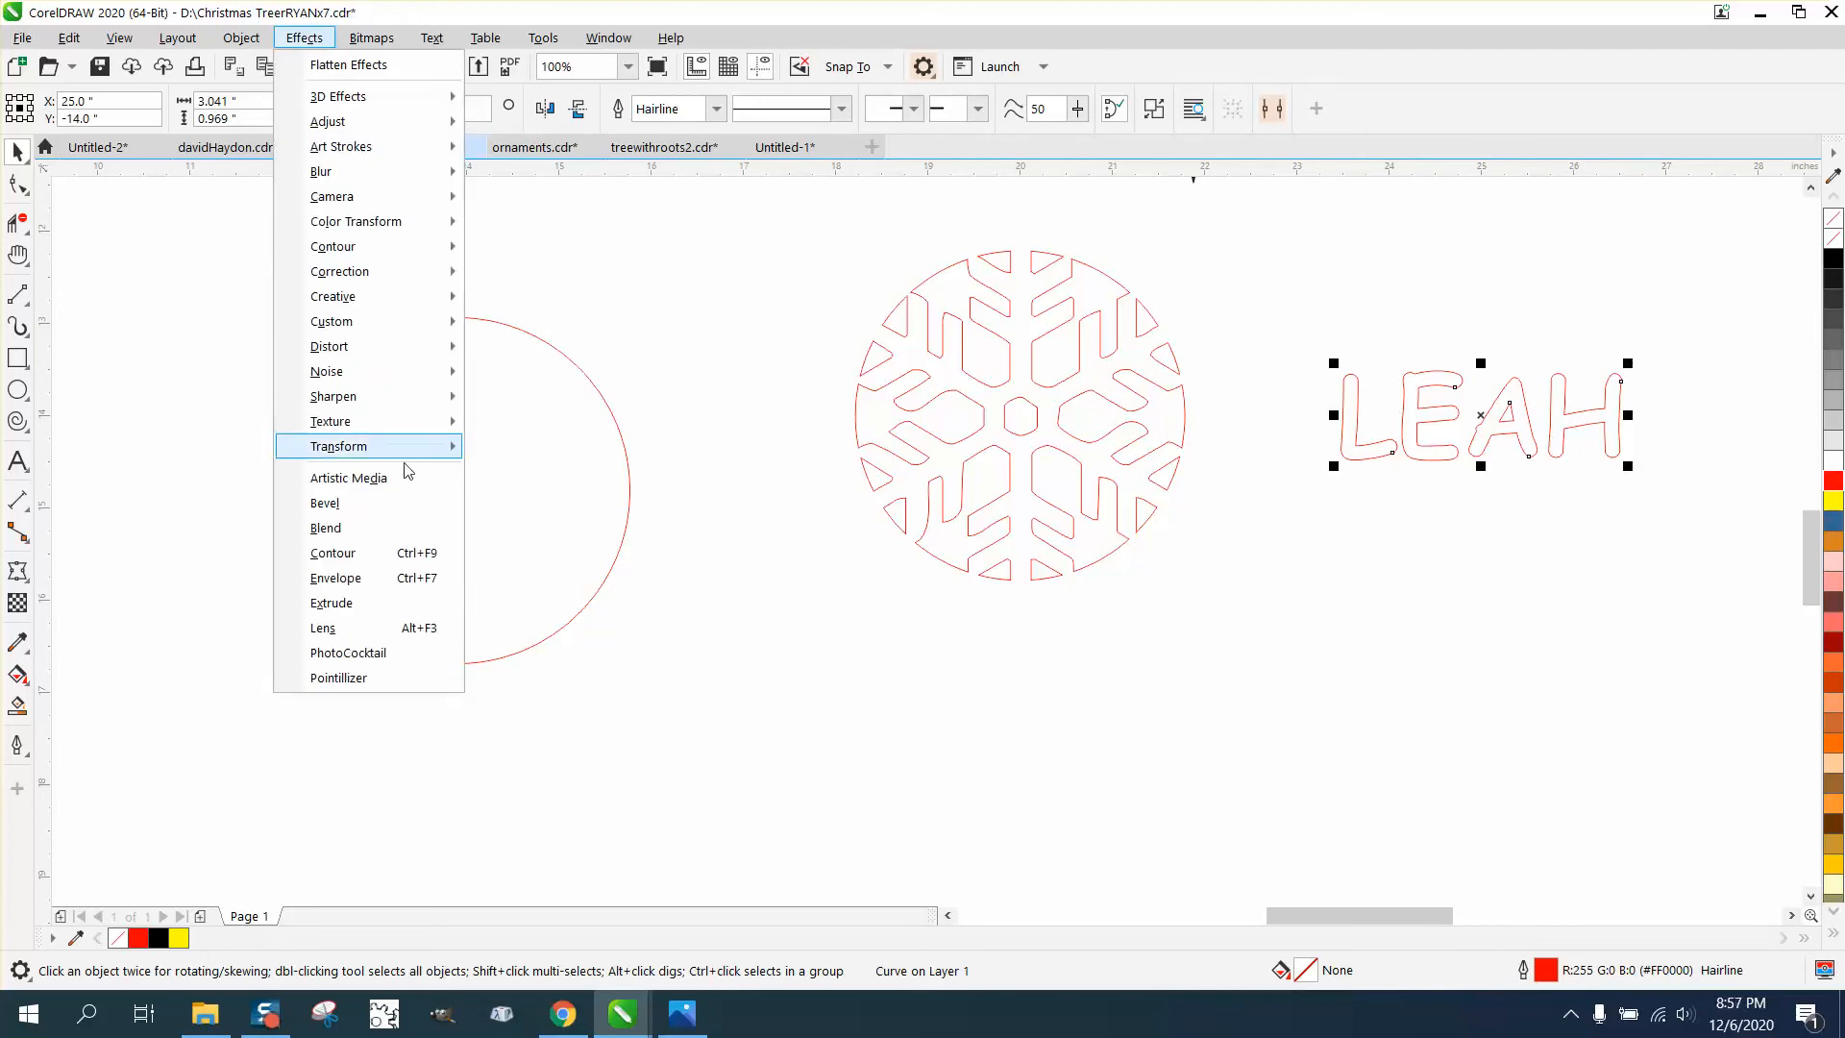
left_click(332, 552)
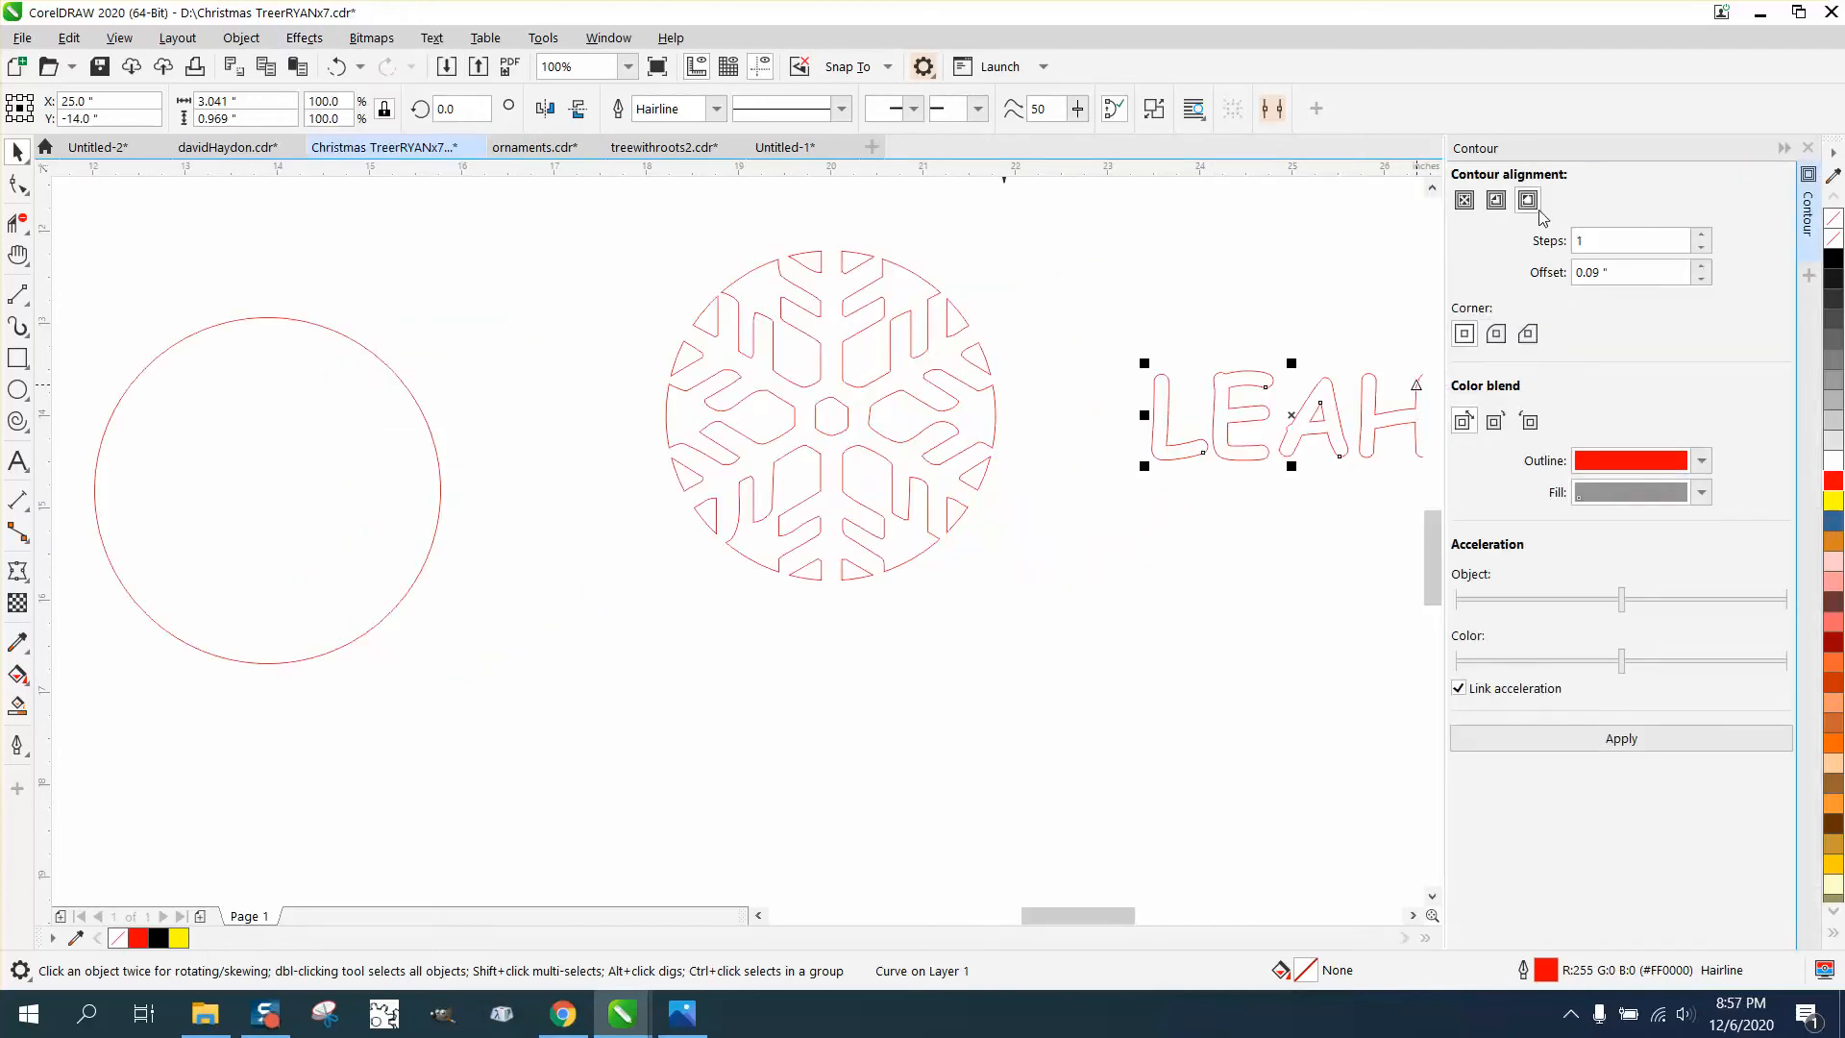
left_click(1528, 199)
left_click(1620, 736)
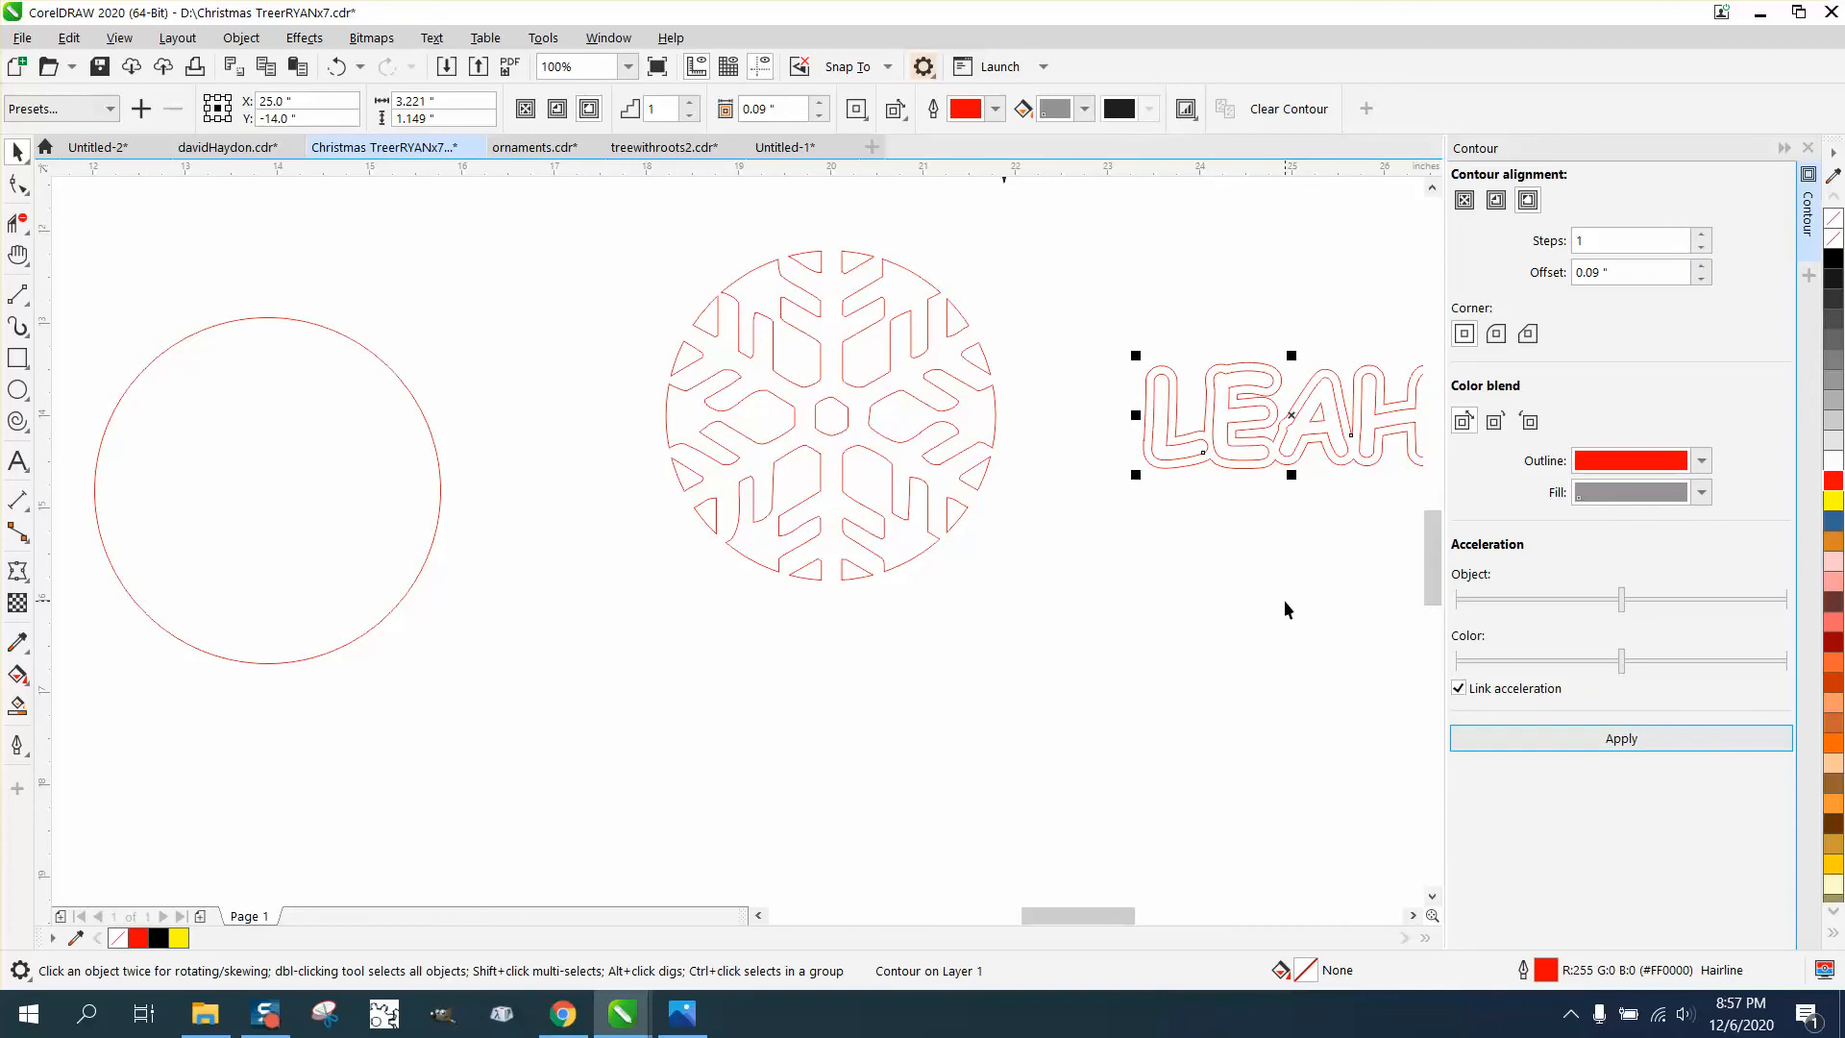
left_click(338, 66)
left_click(1600, 273)
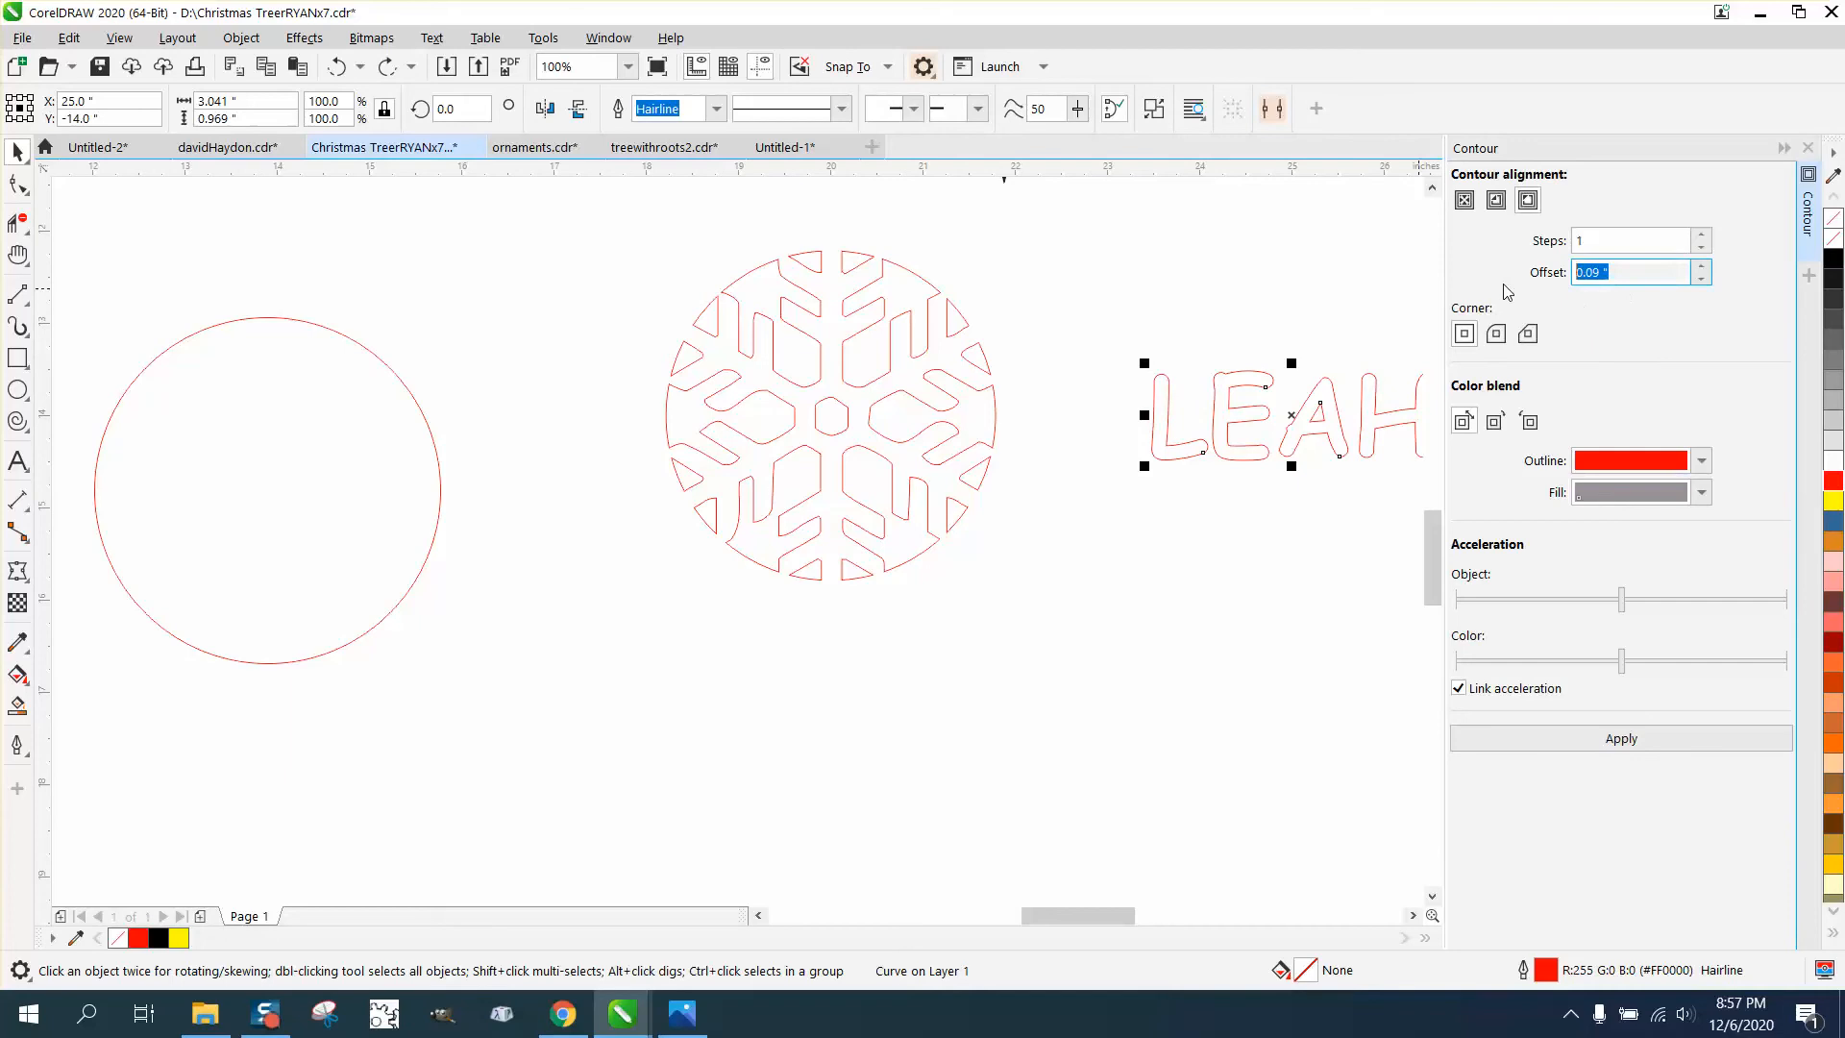
type(".08")
left_click(1617, 736)
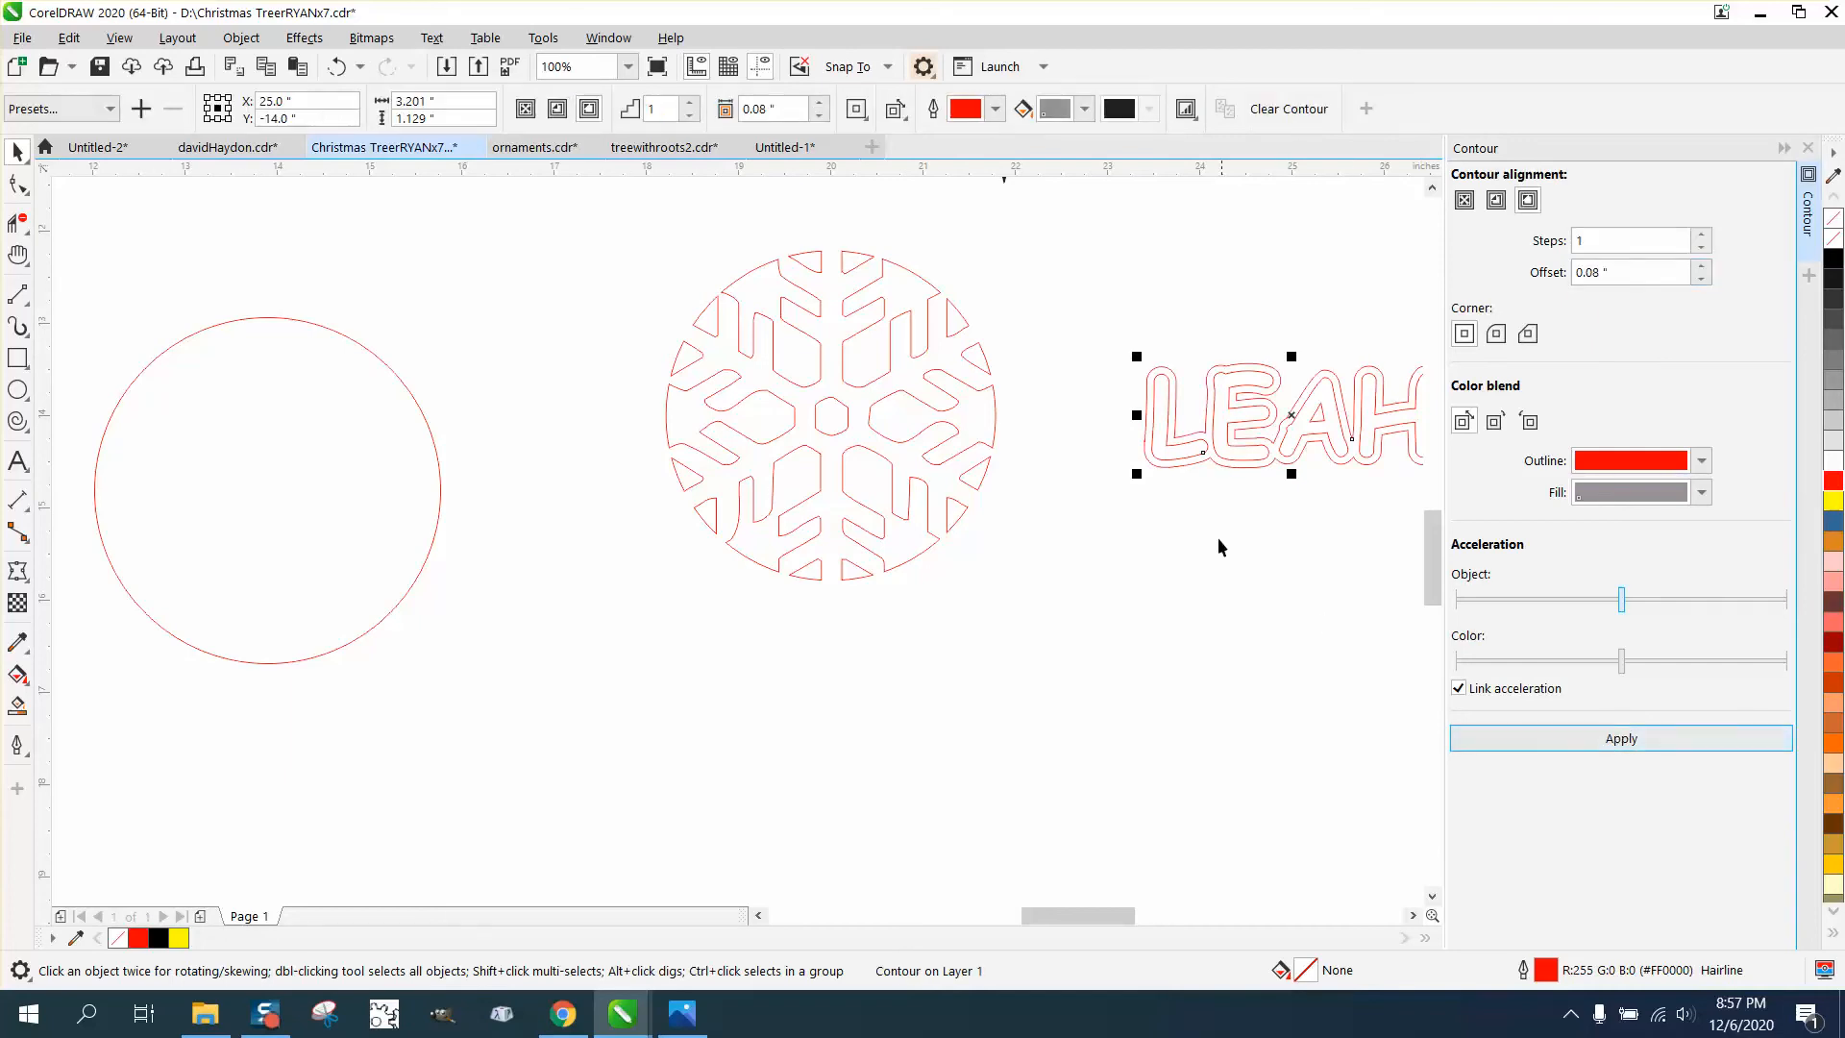
- Break the name's contour apart and nudge its outer outline 5 inches left onto the centre of the snowflake disc
scroll(1201, 524, "down", 2)
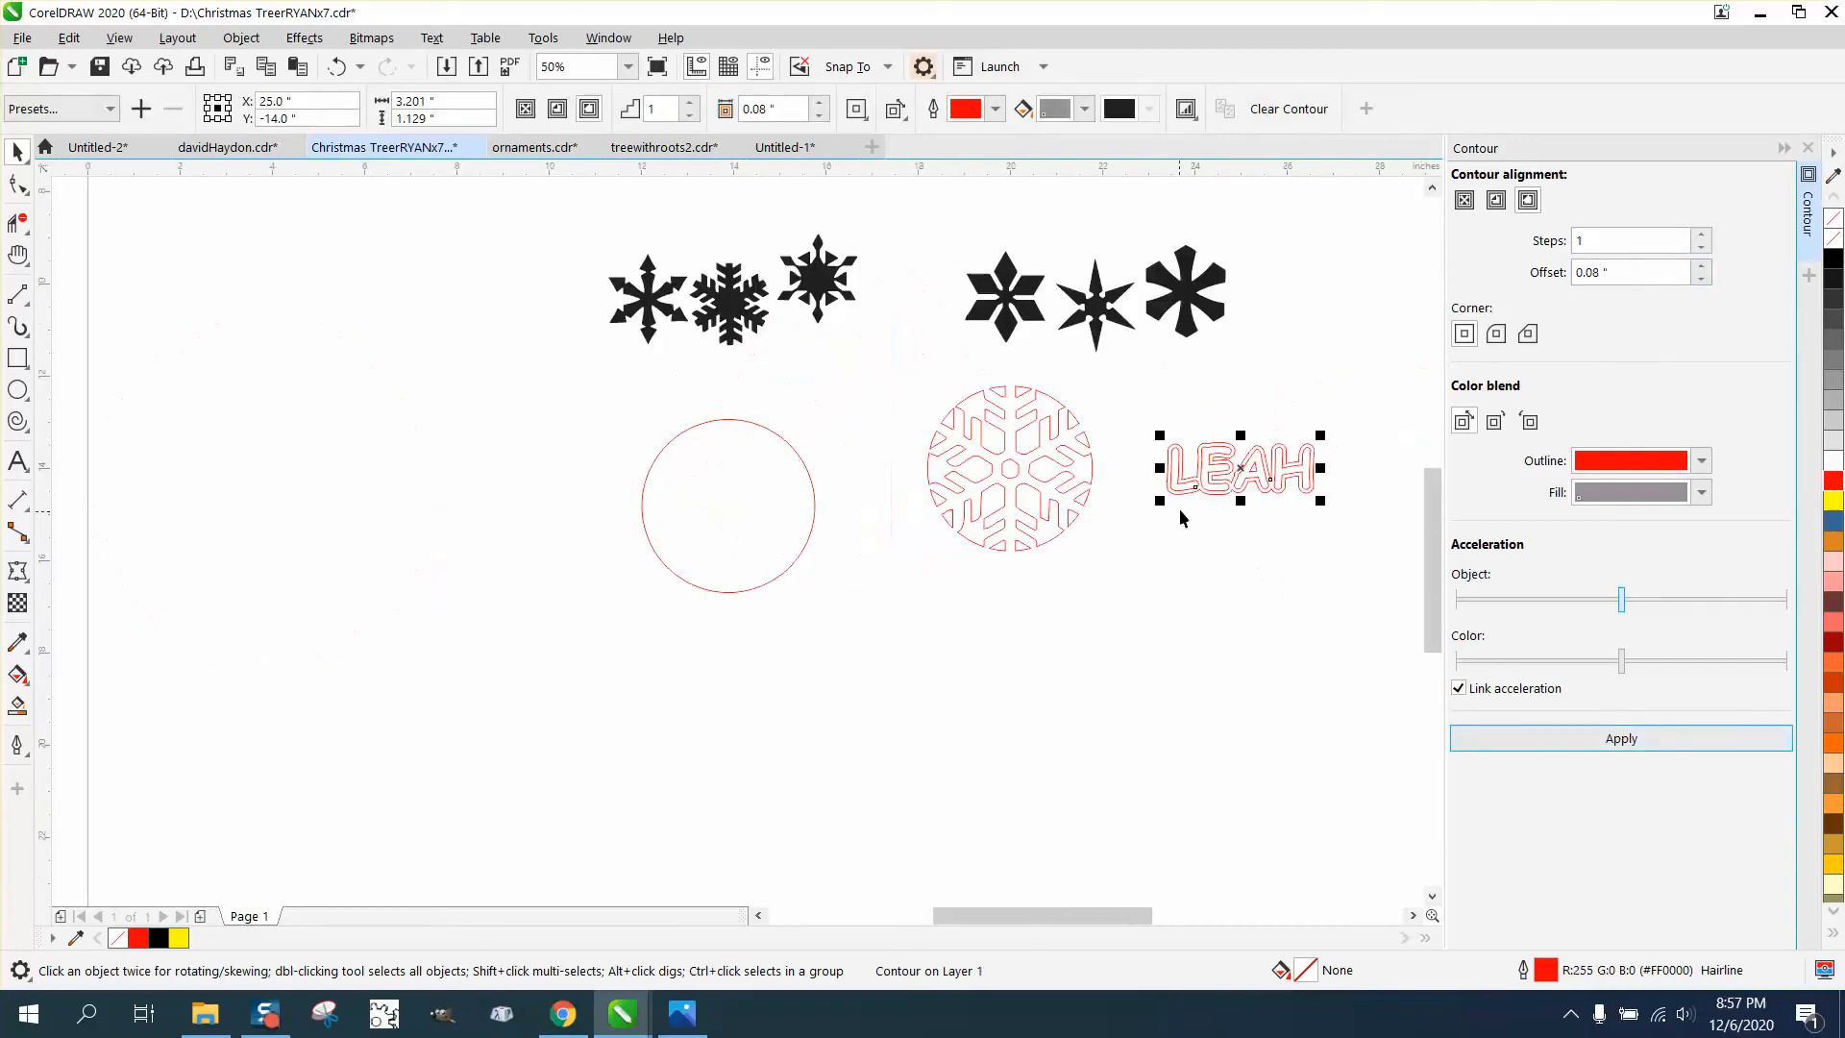
left_click(242, 38)
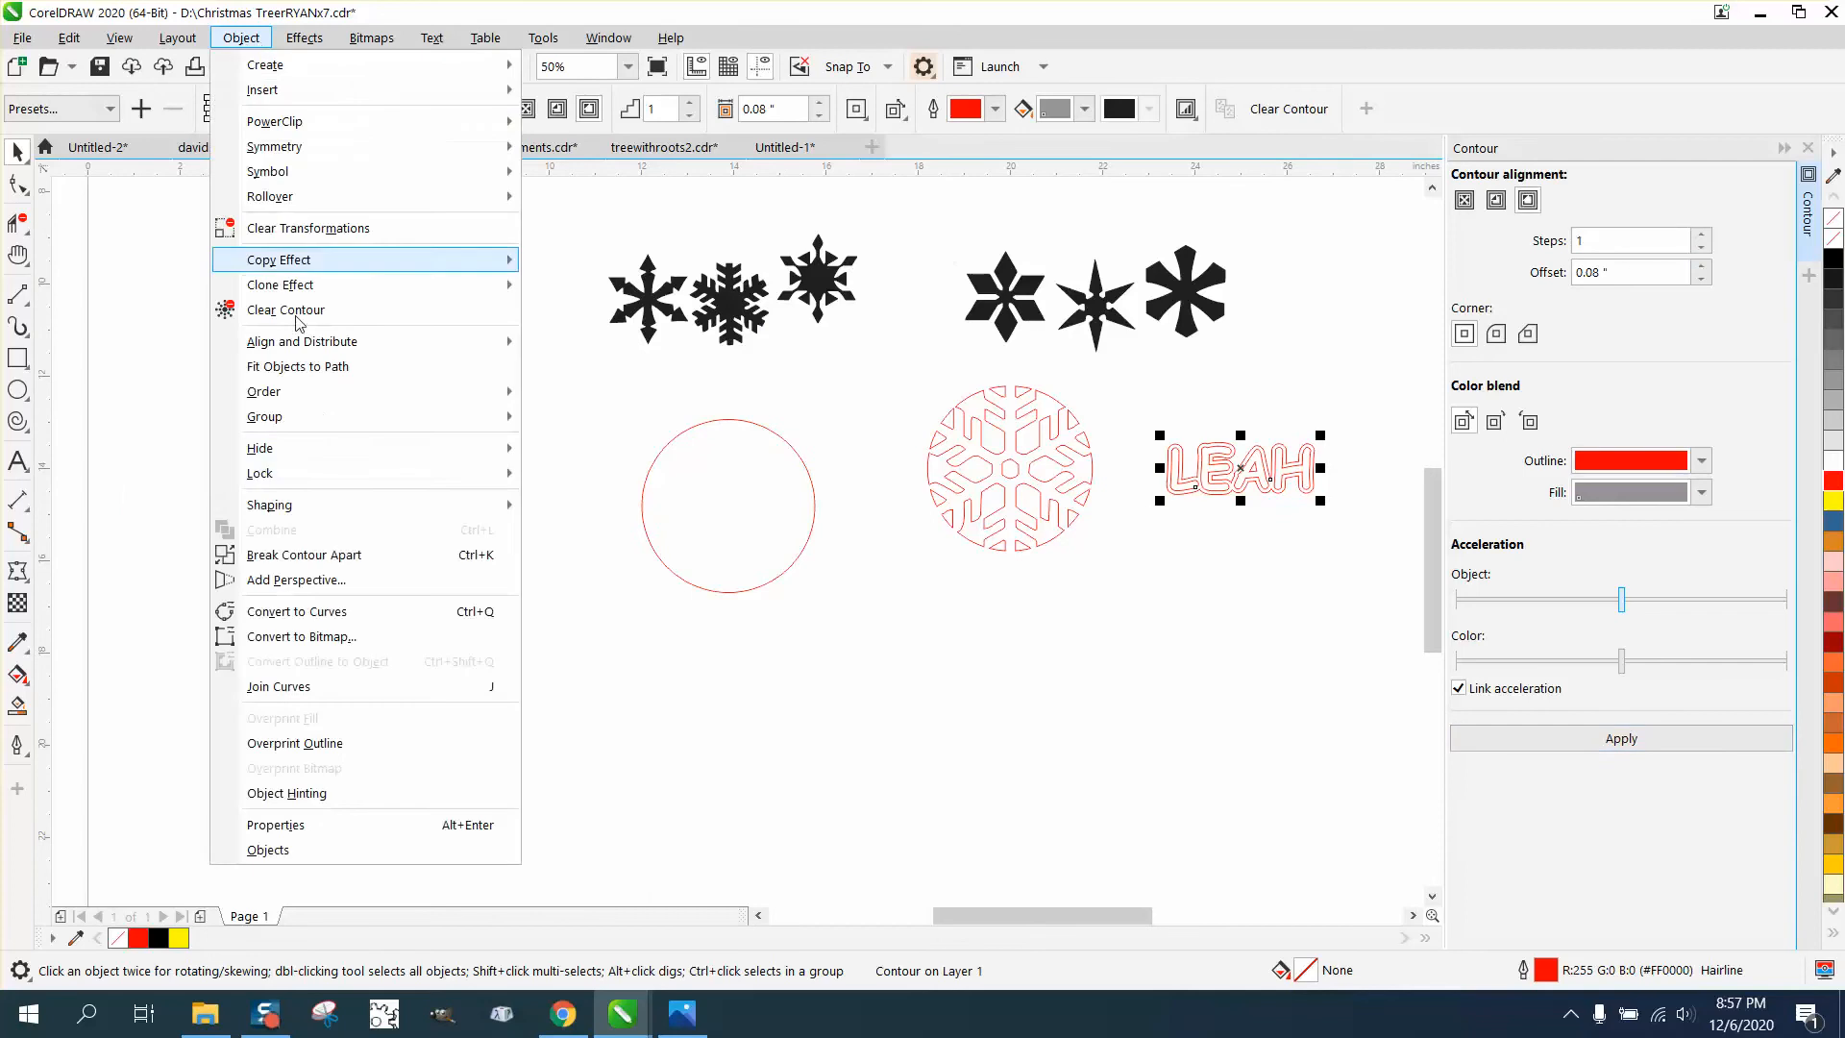
left_click(346, 556)
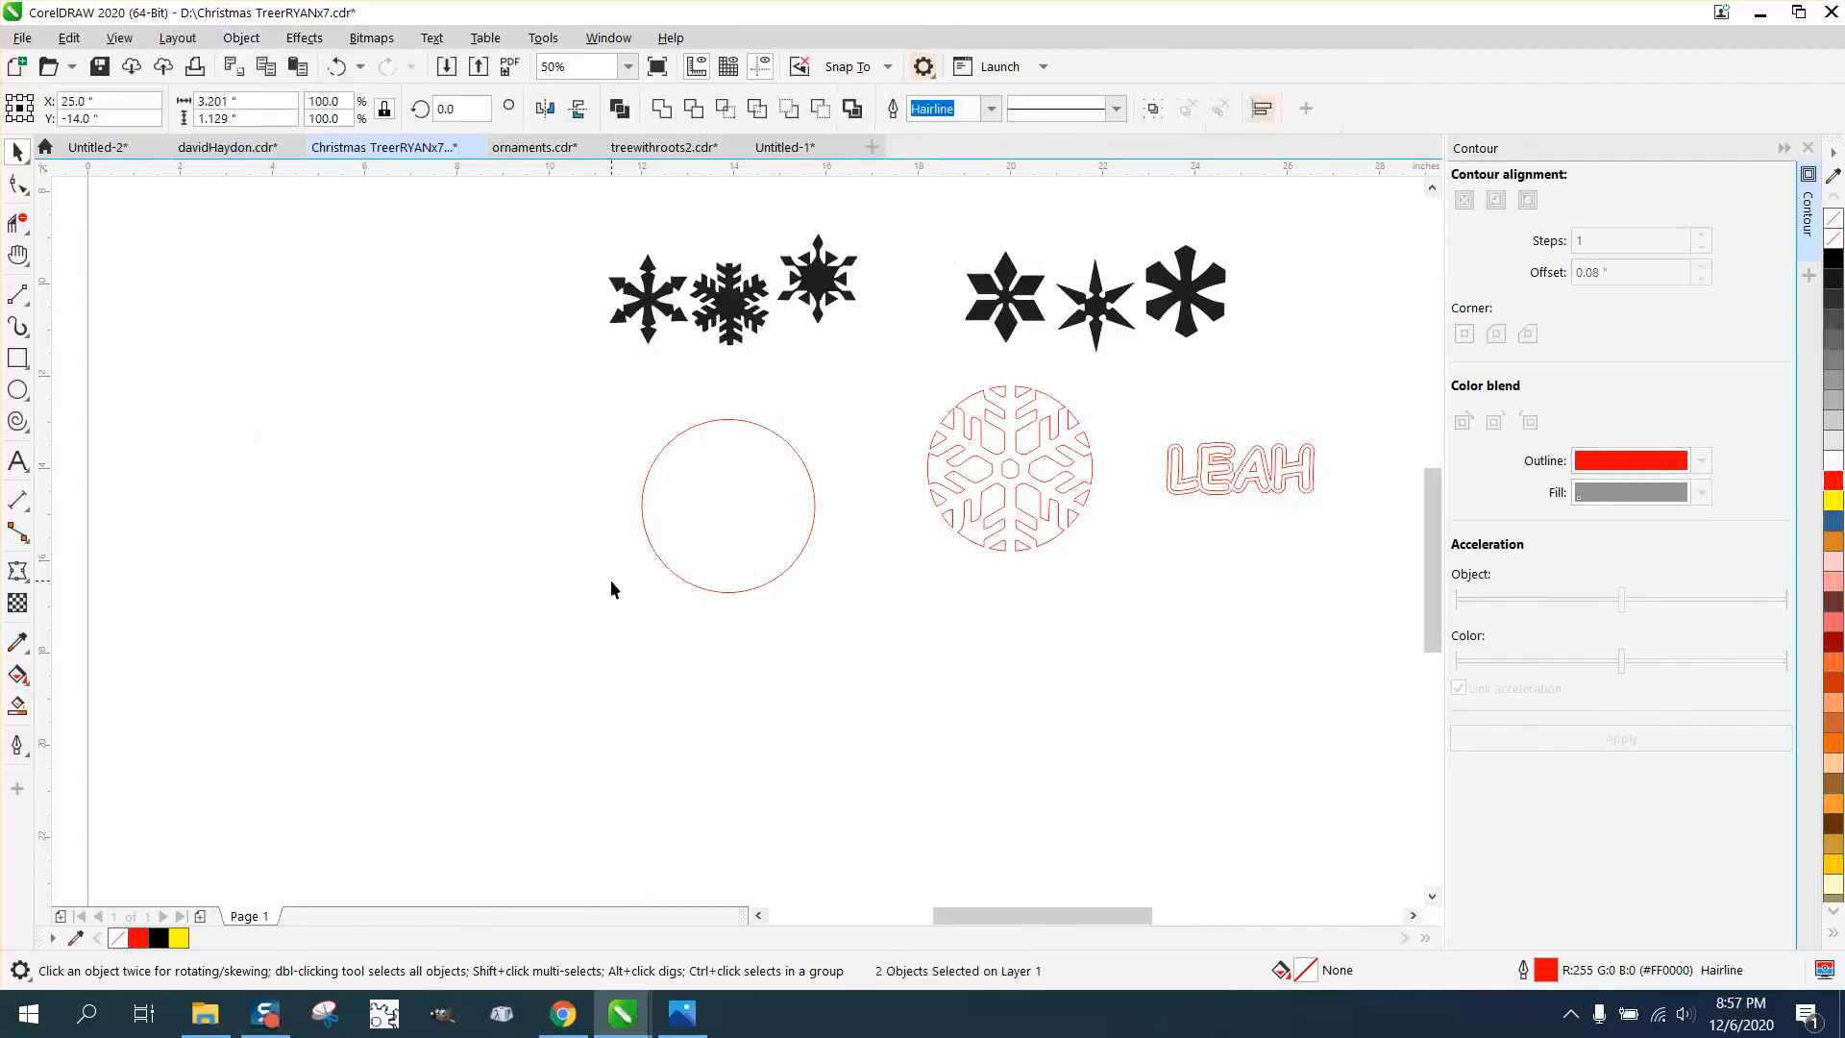
left_click(1173, 493)
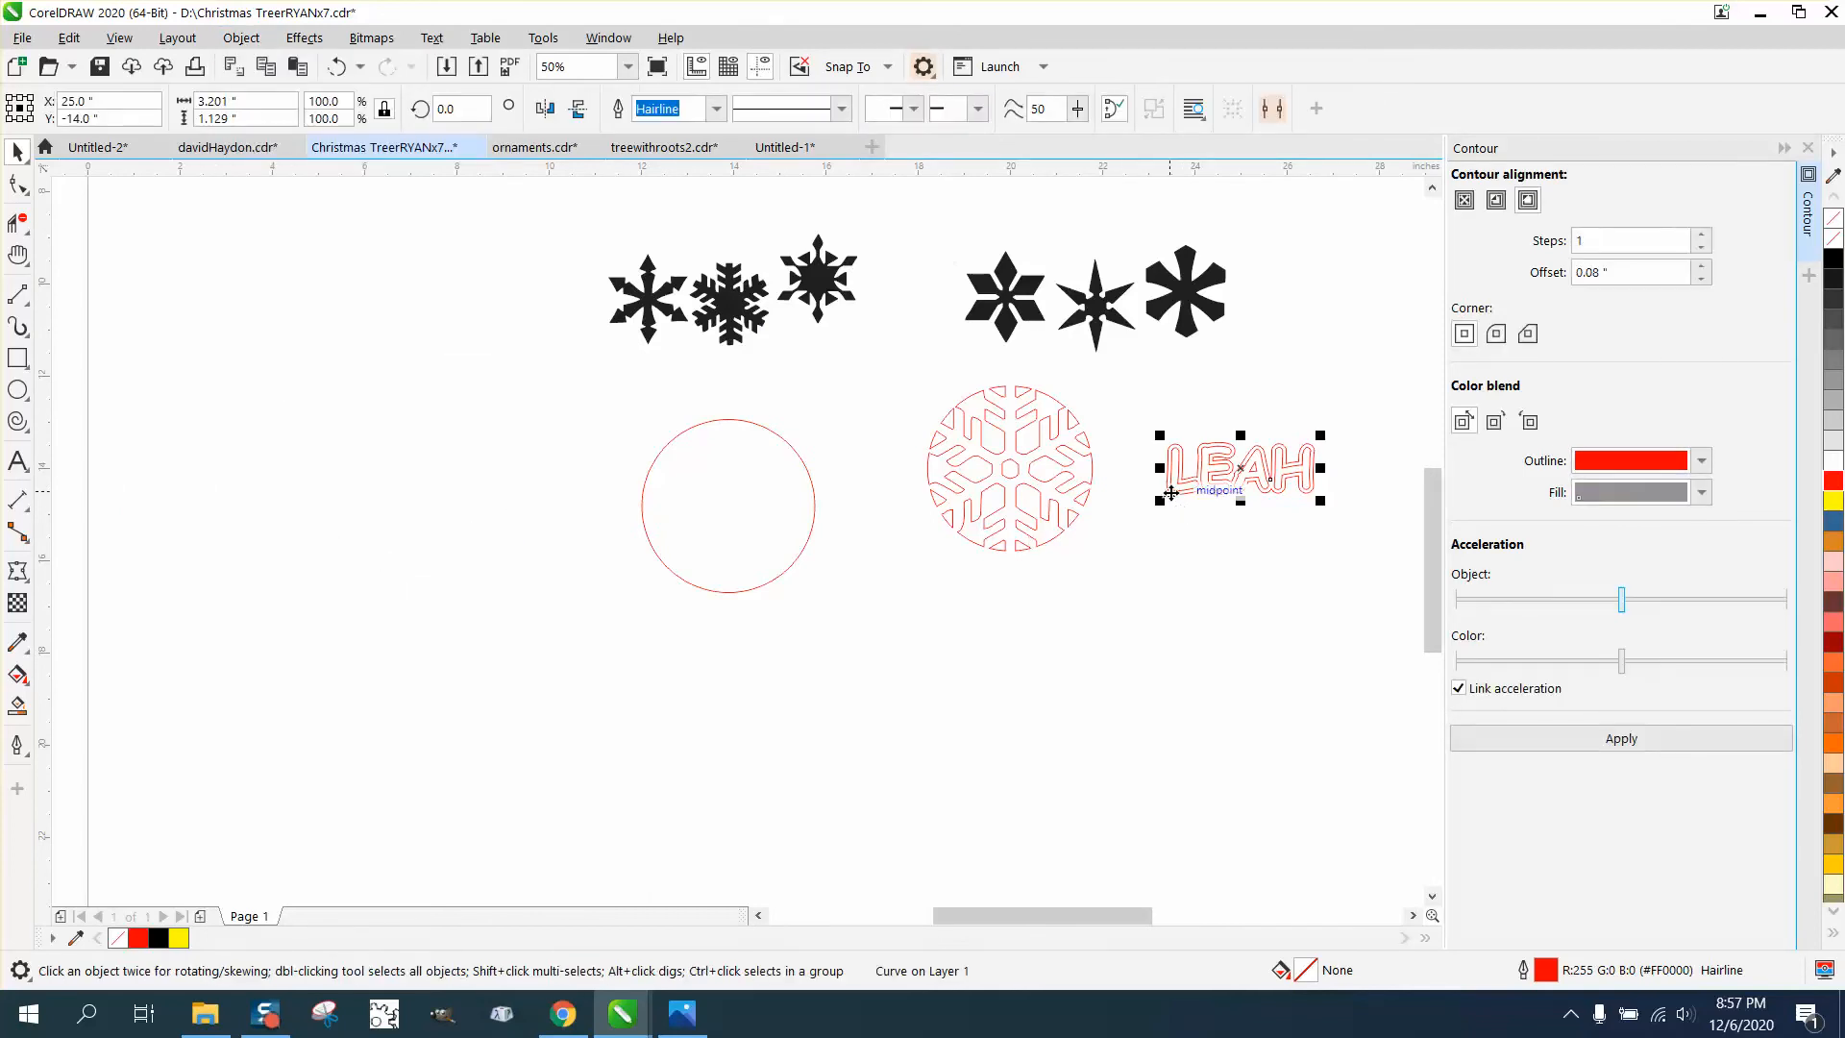
left_click_drag(1307, 459, 1083, 460)
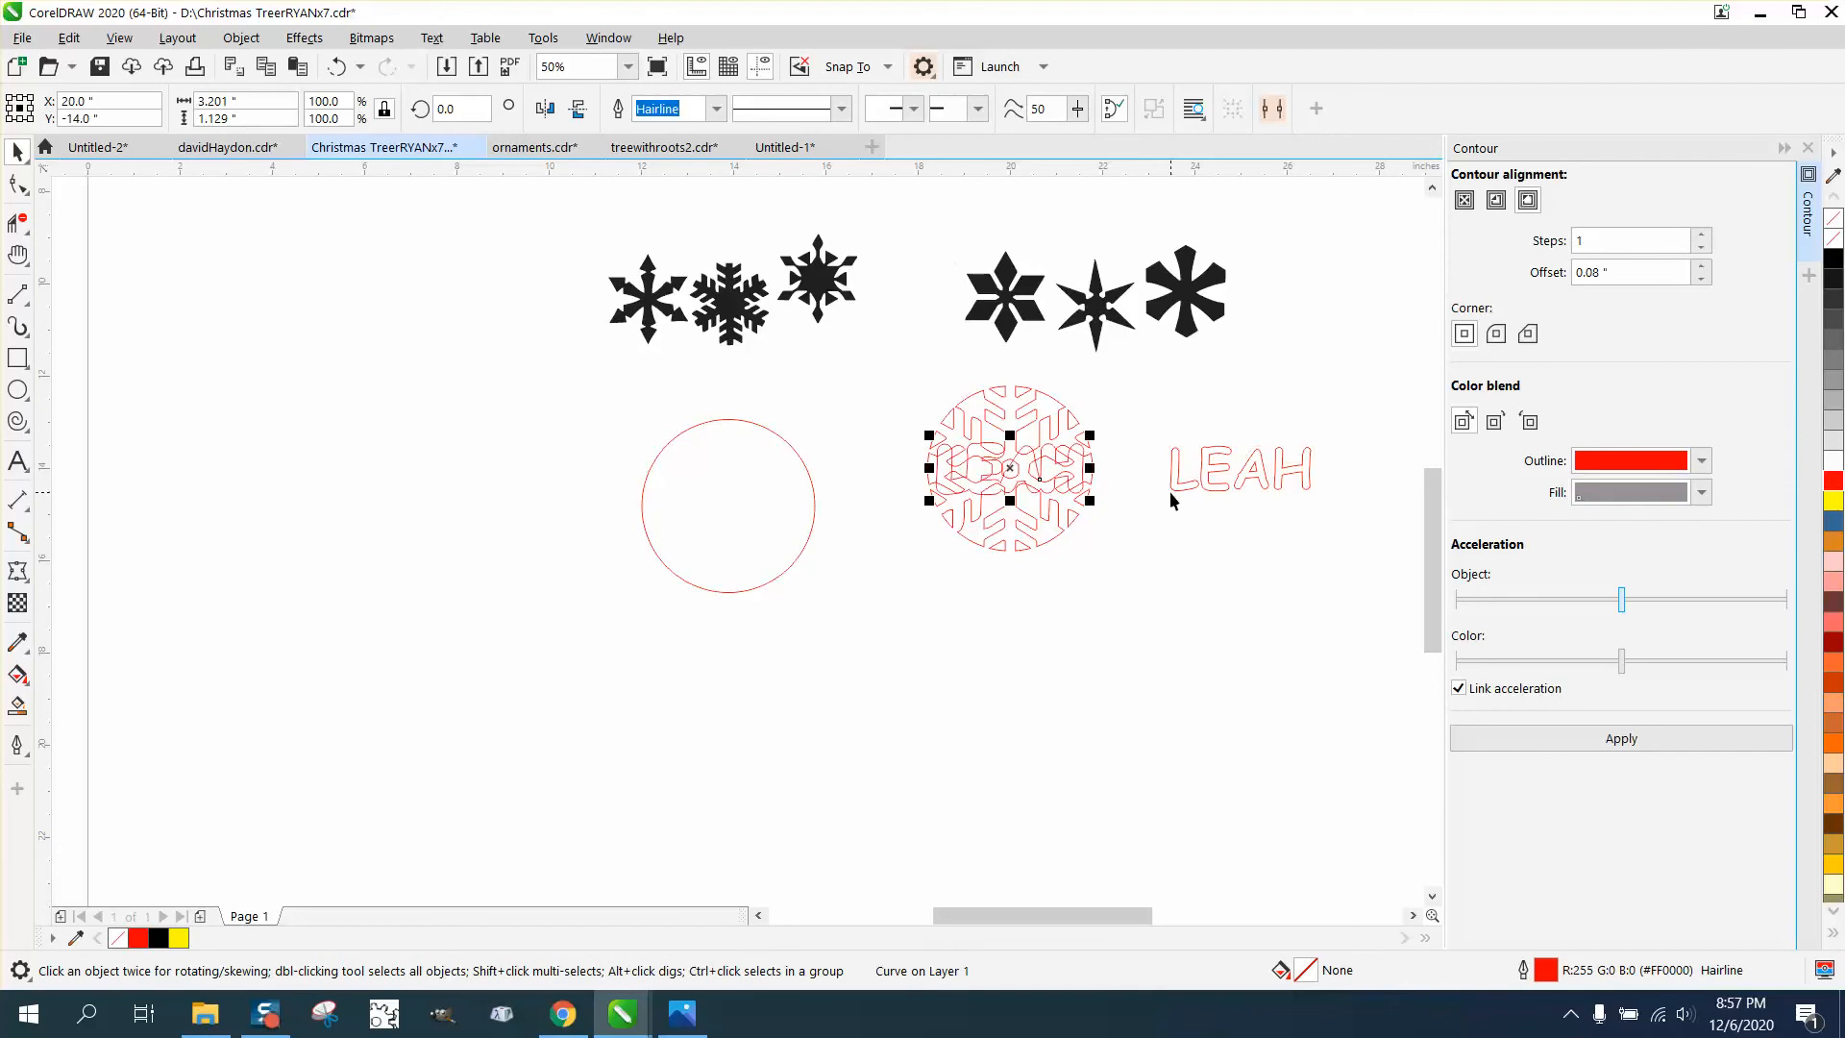
- Cut the name's outer contour out of the snowflake disc with Back minus front
left_click(17, 255)
left_click_drag(898, 382, 631, 356)
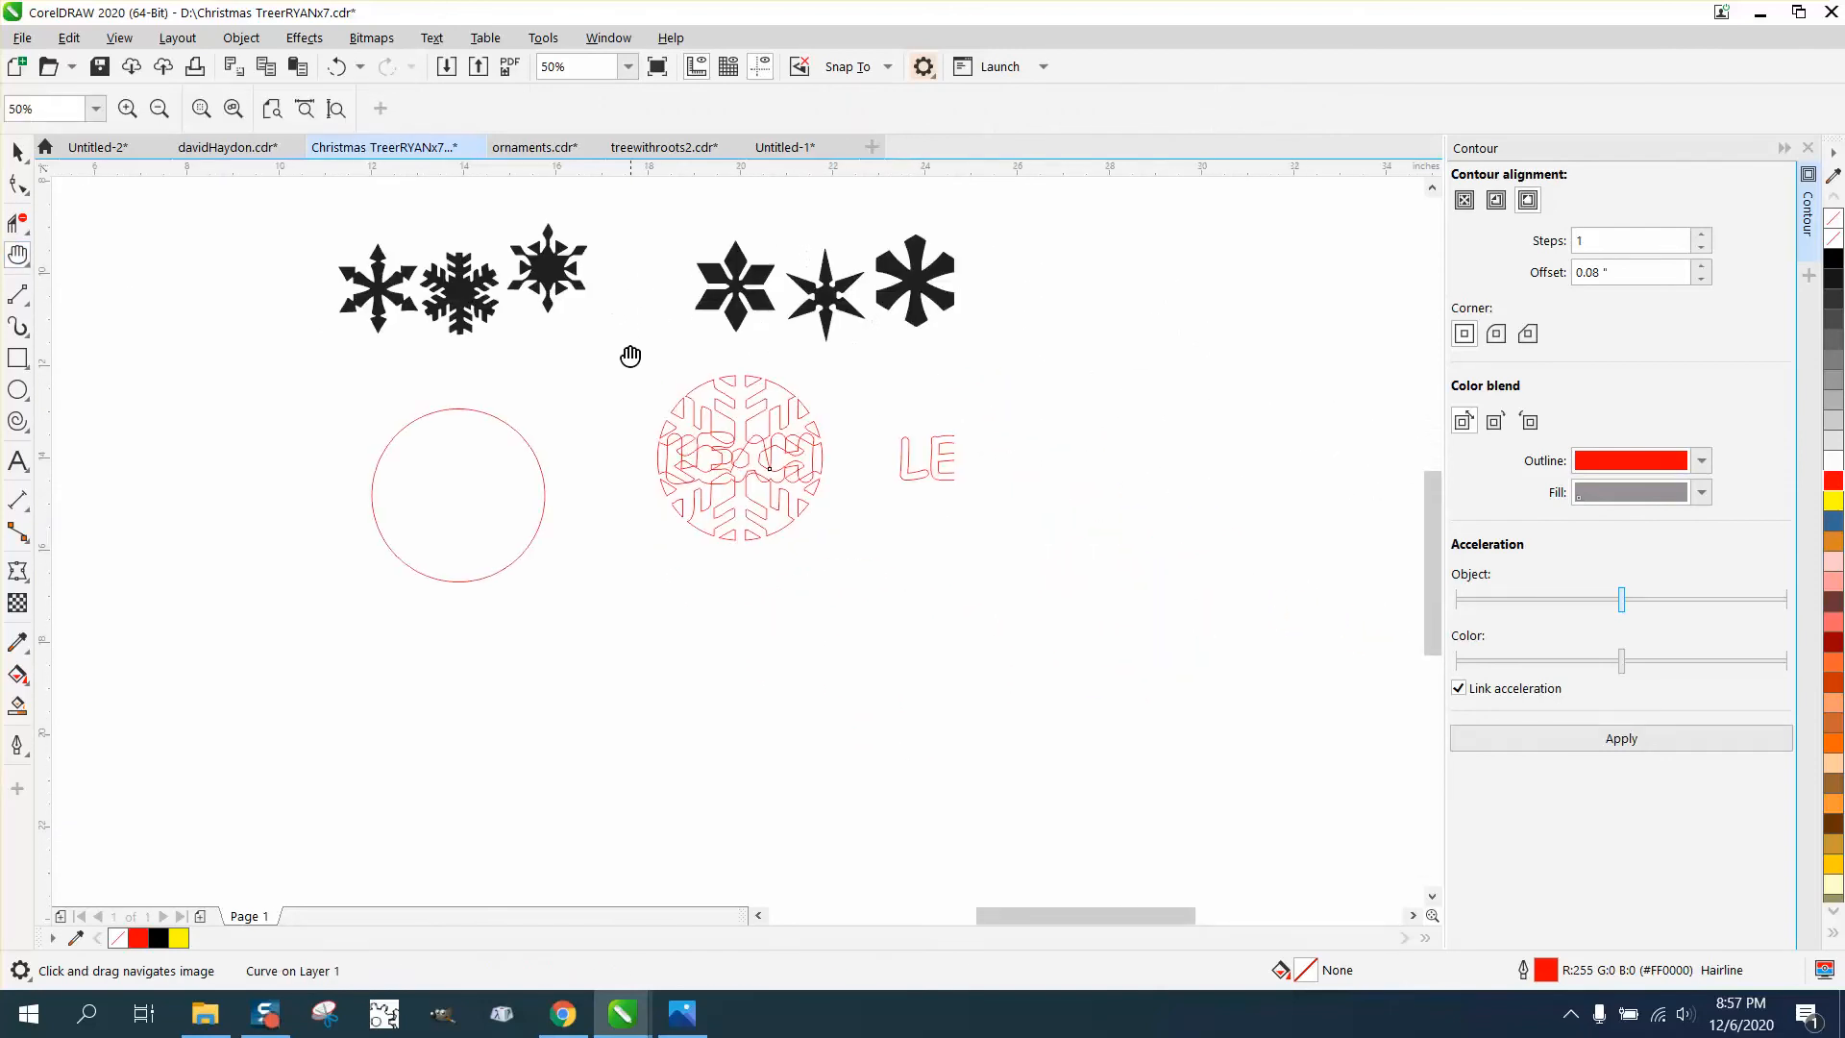
left_click(19, 255)
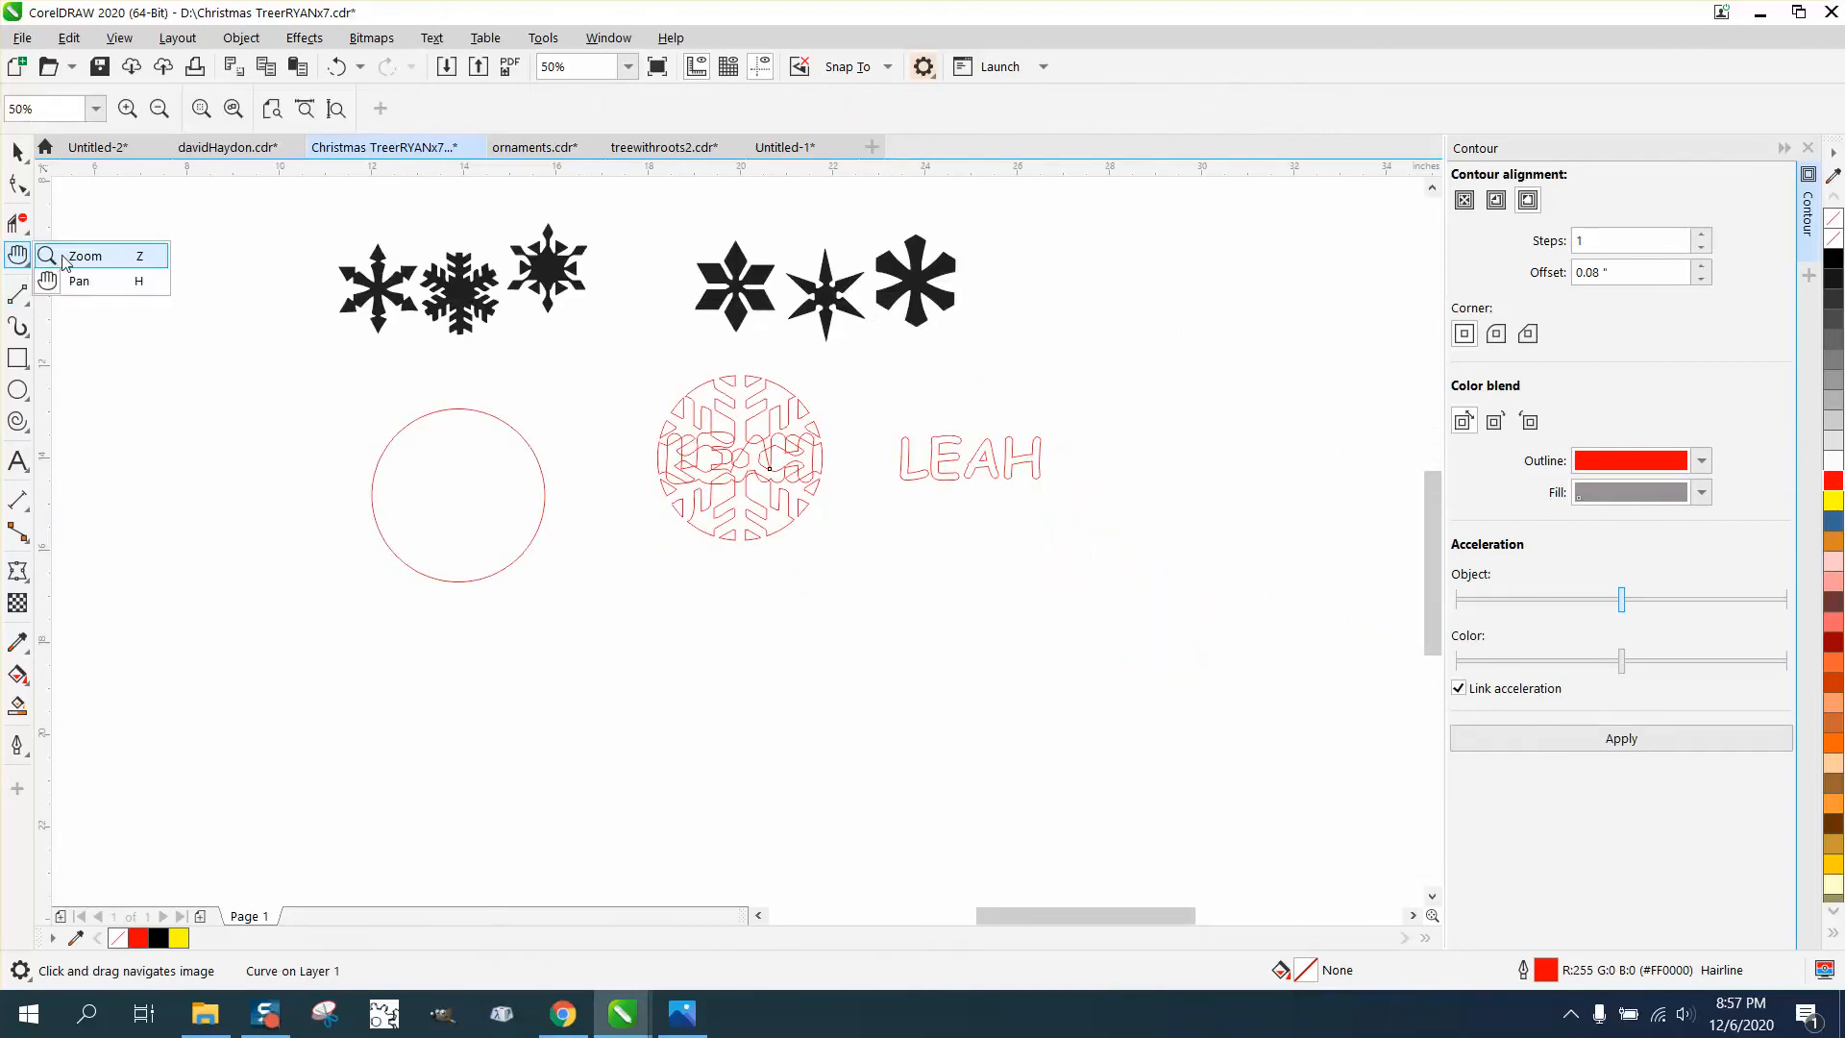
left_click(64, 257)
left_click_drag(634, 367, 913, 592)
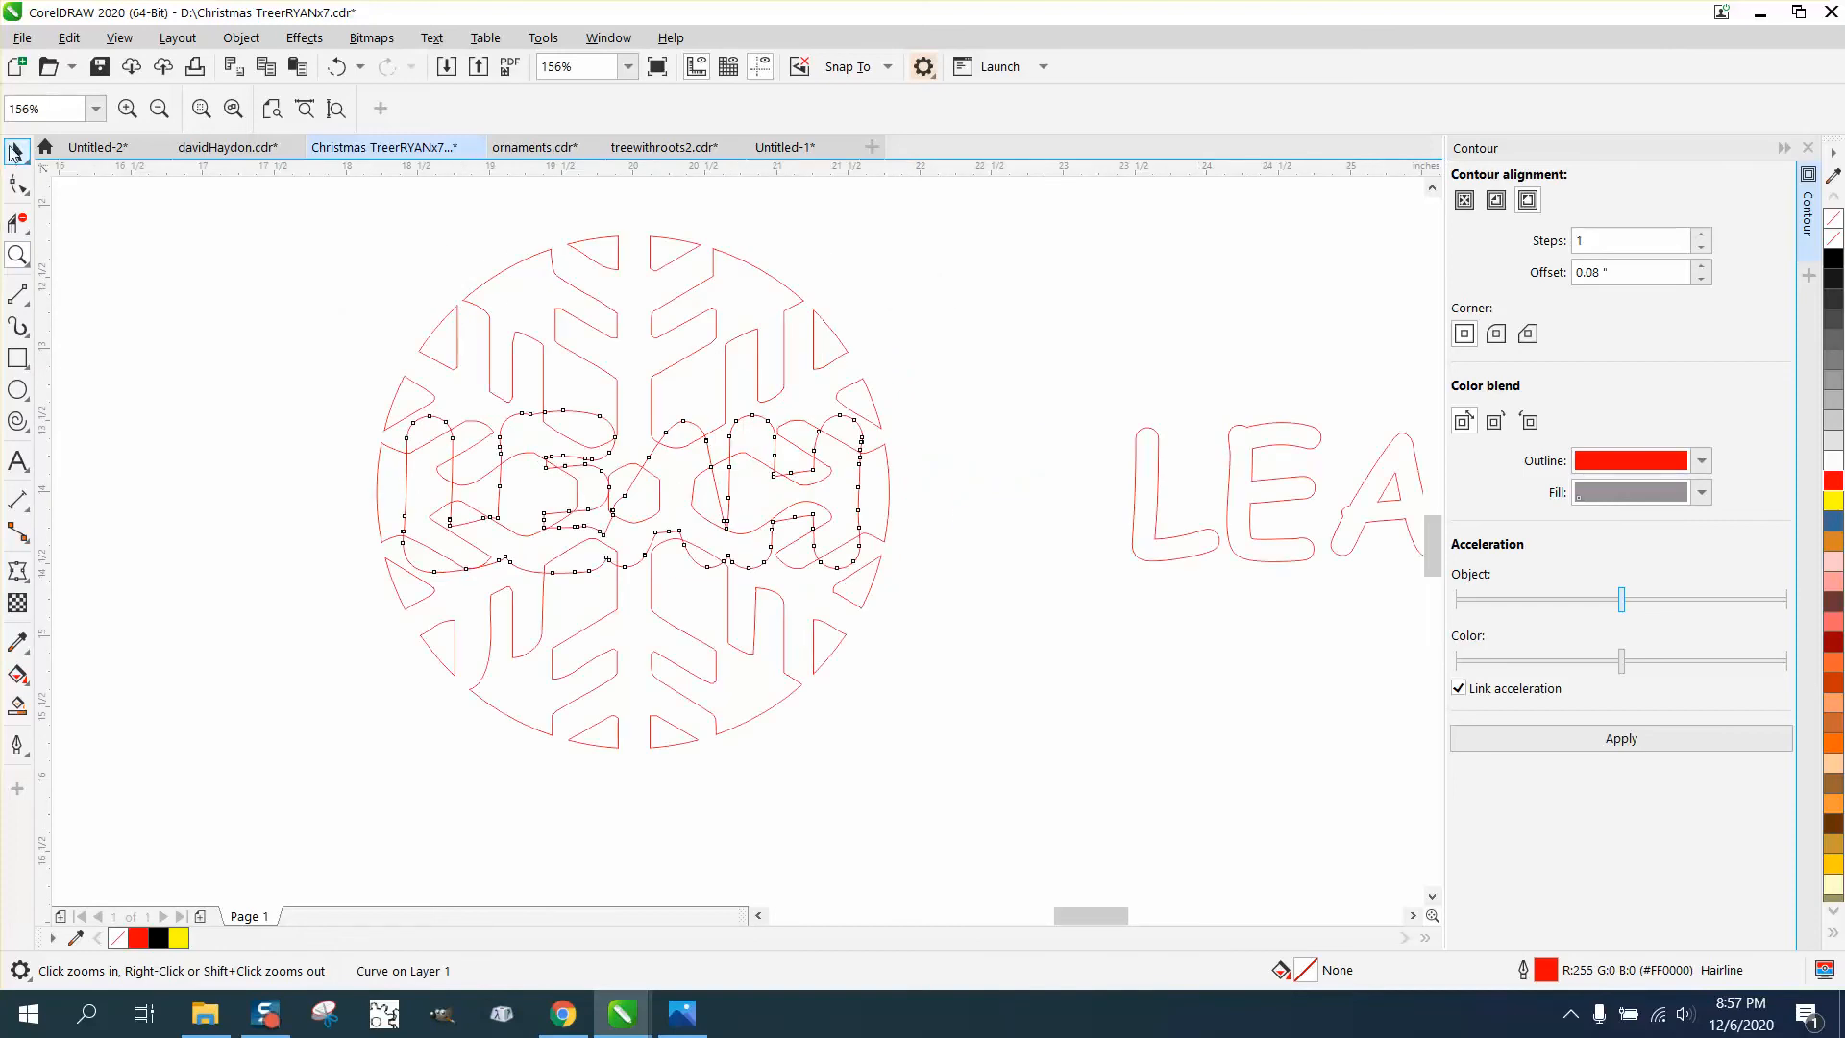
left_click(14, 152)
left_click_drag(306, 191, 943, 747)
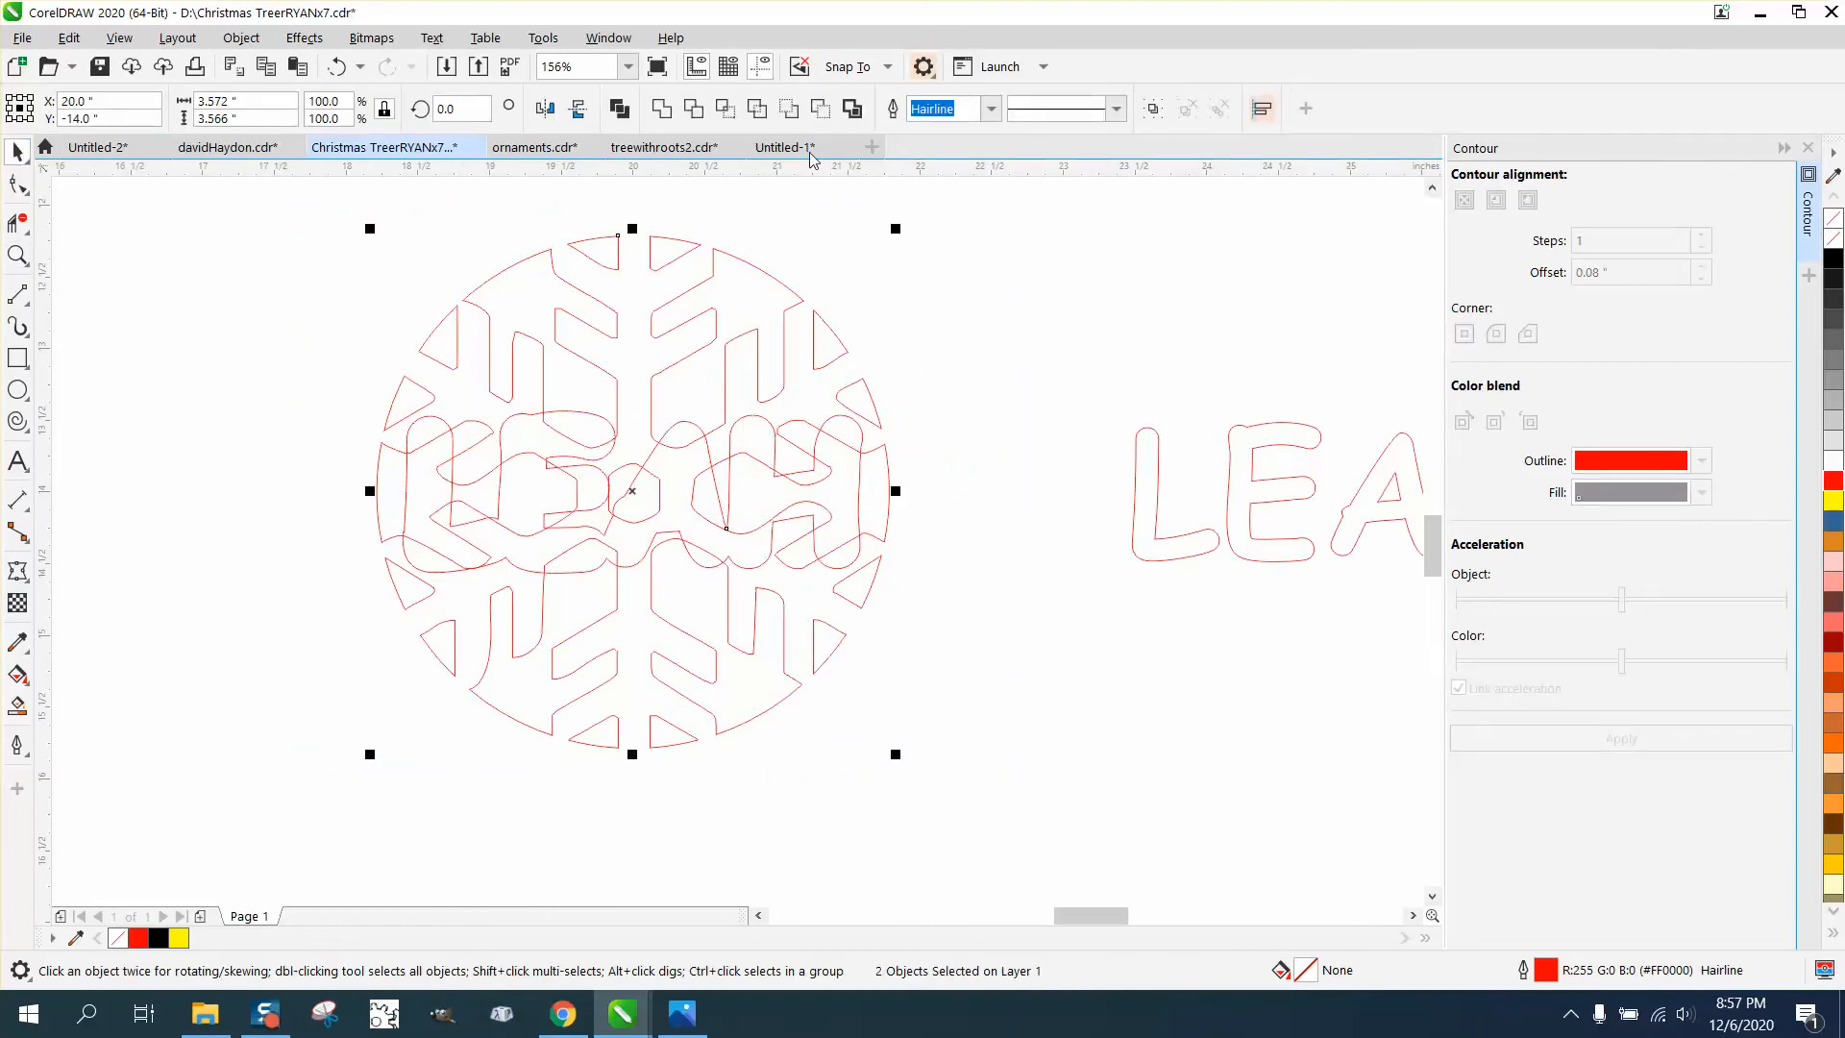
left_click(822, 114)
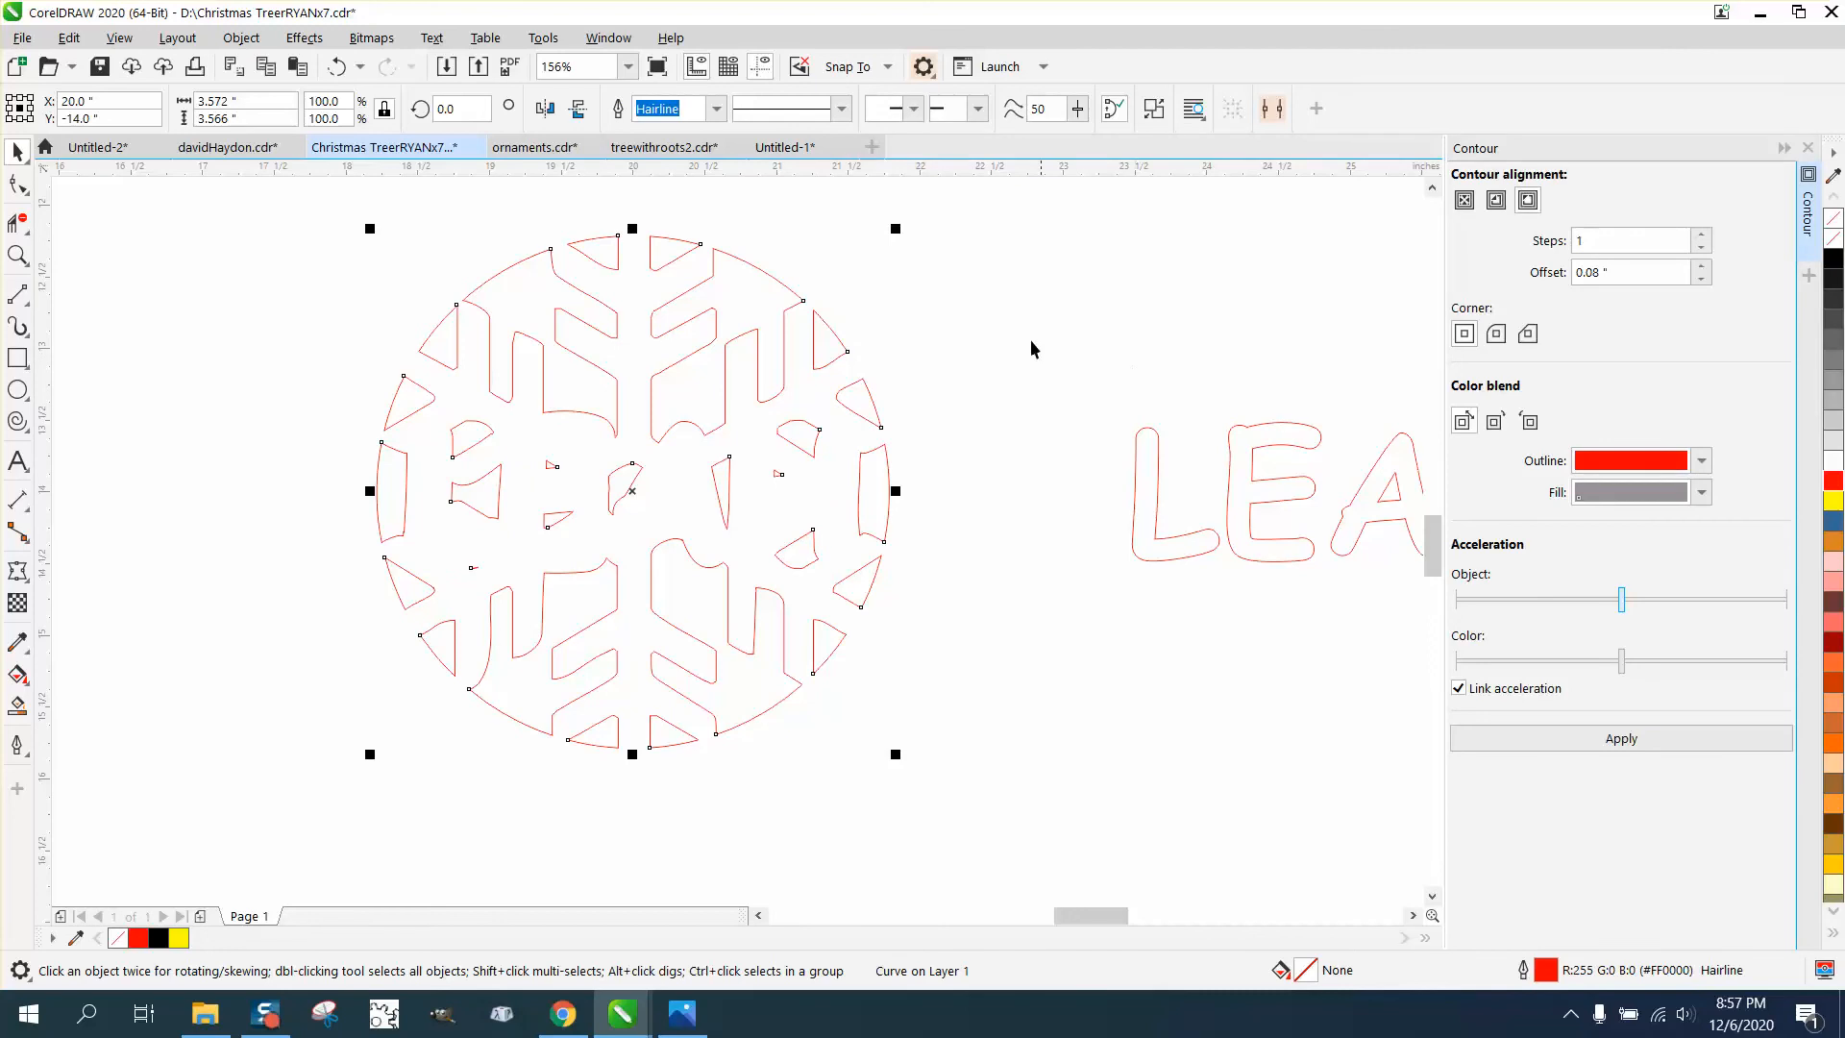
- Fill the name lettering black, remove its outline and nudge it 5 inches left onto the snowflake's cut-out
scroll(1030, 342, "down", 2)
left_click_drag(1060, 355, 1337, 482)
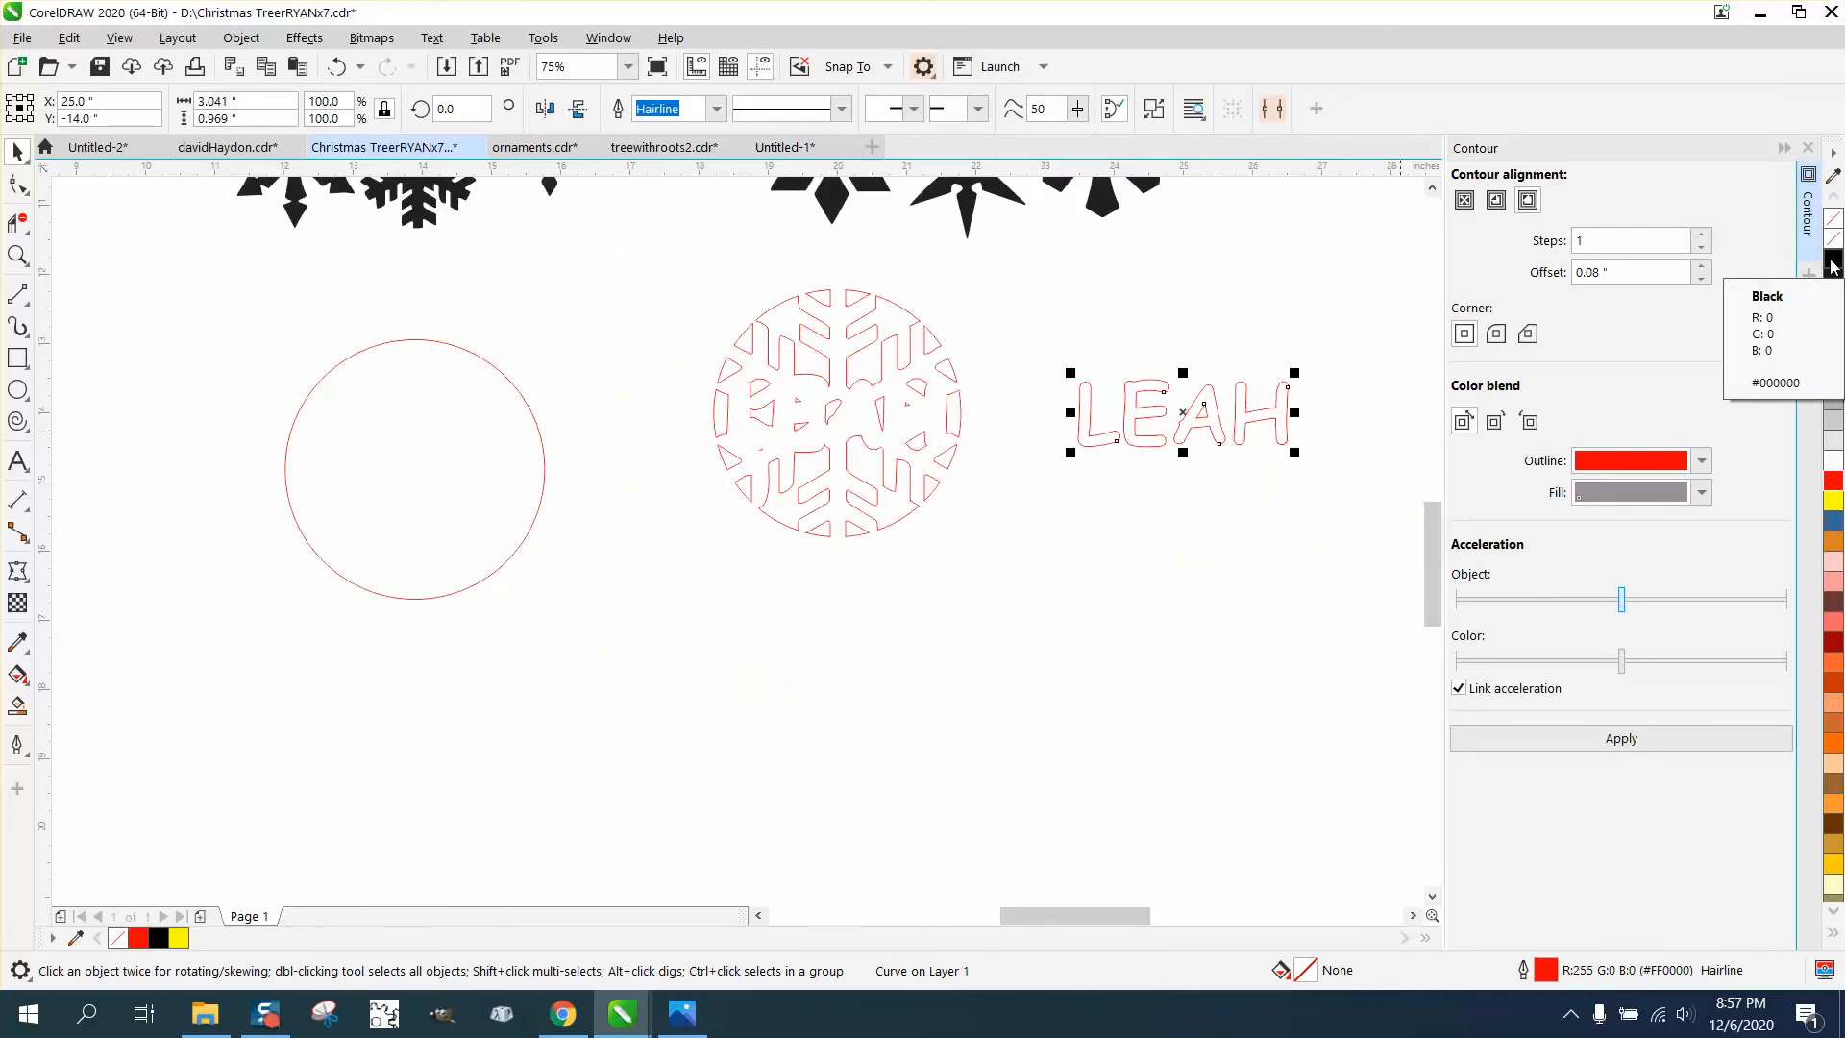
left_click(1832, 259)
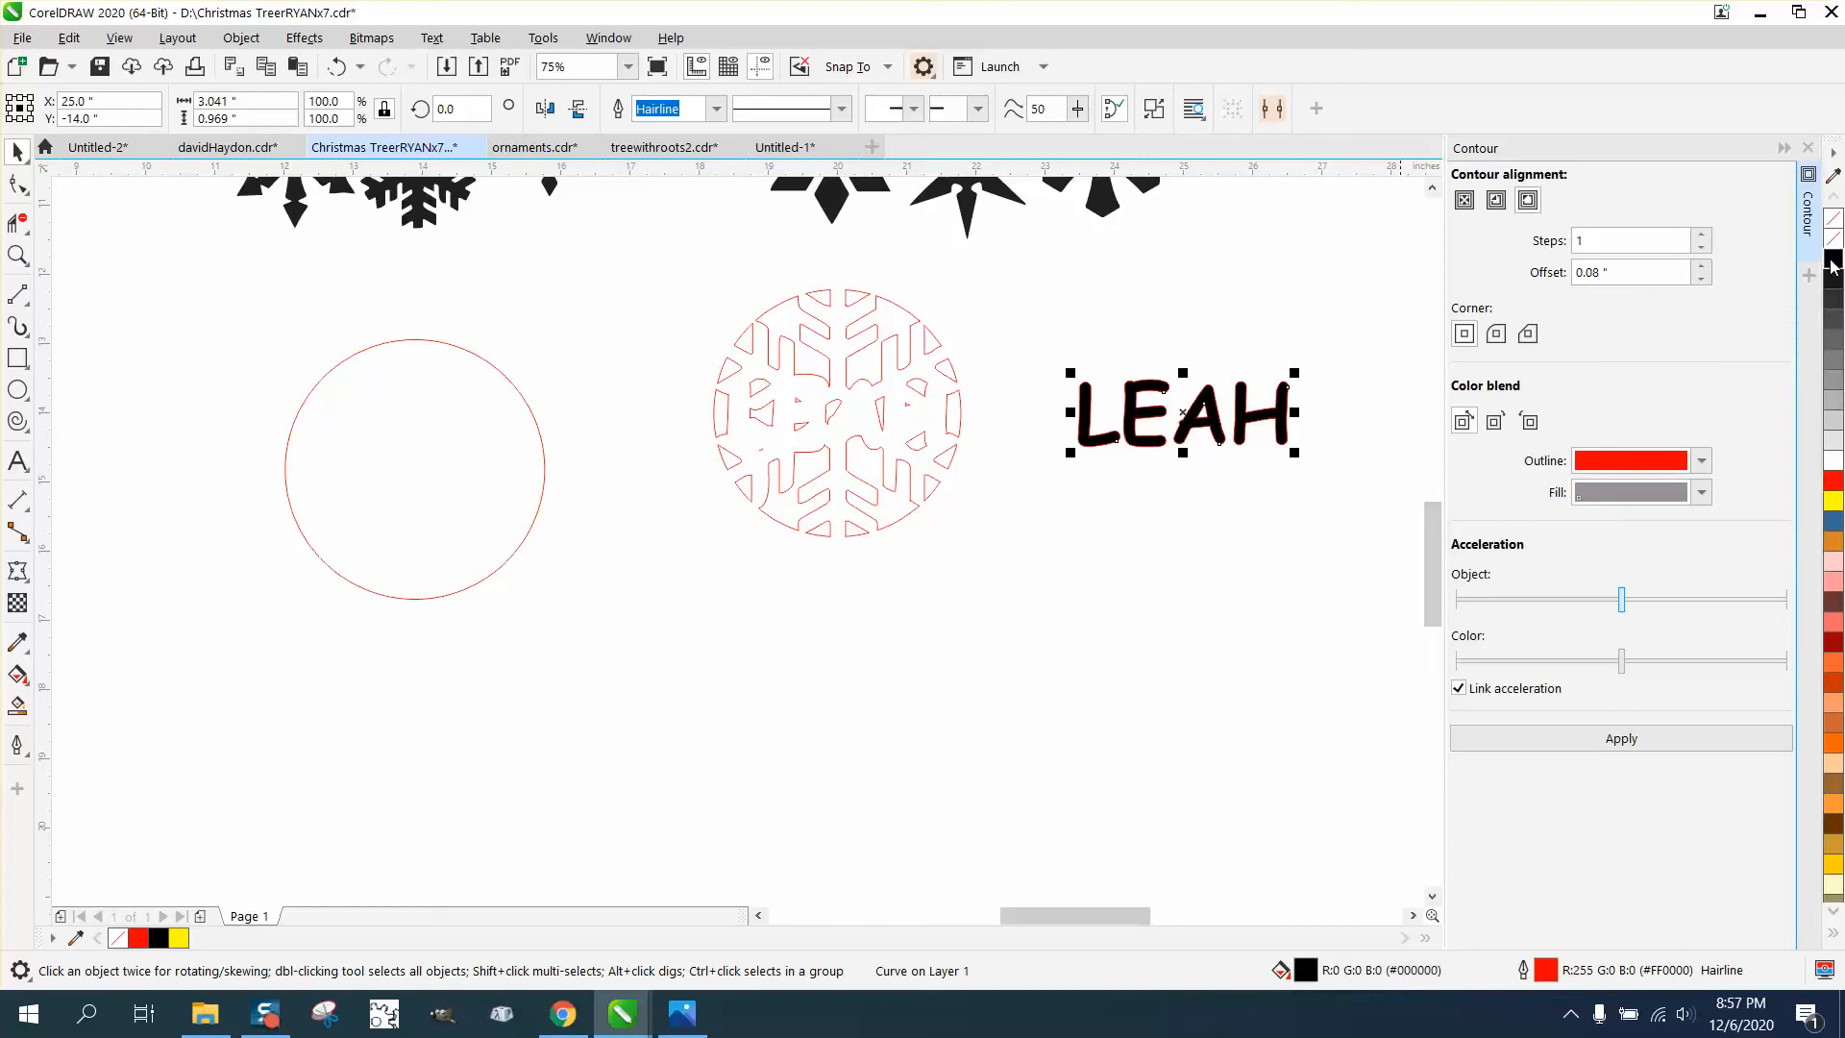
right_click(1832, 246)
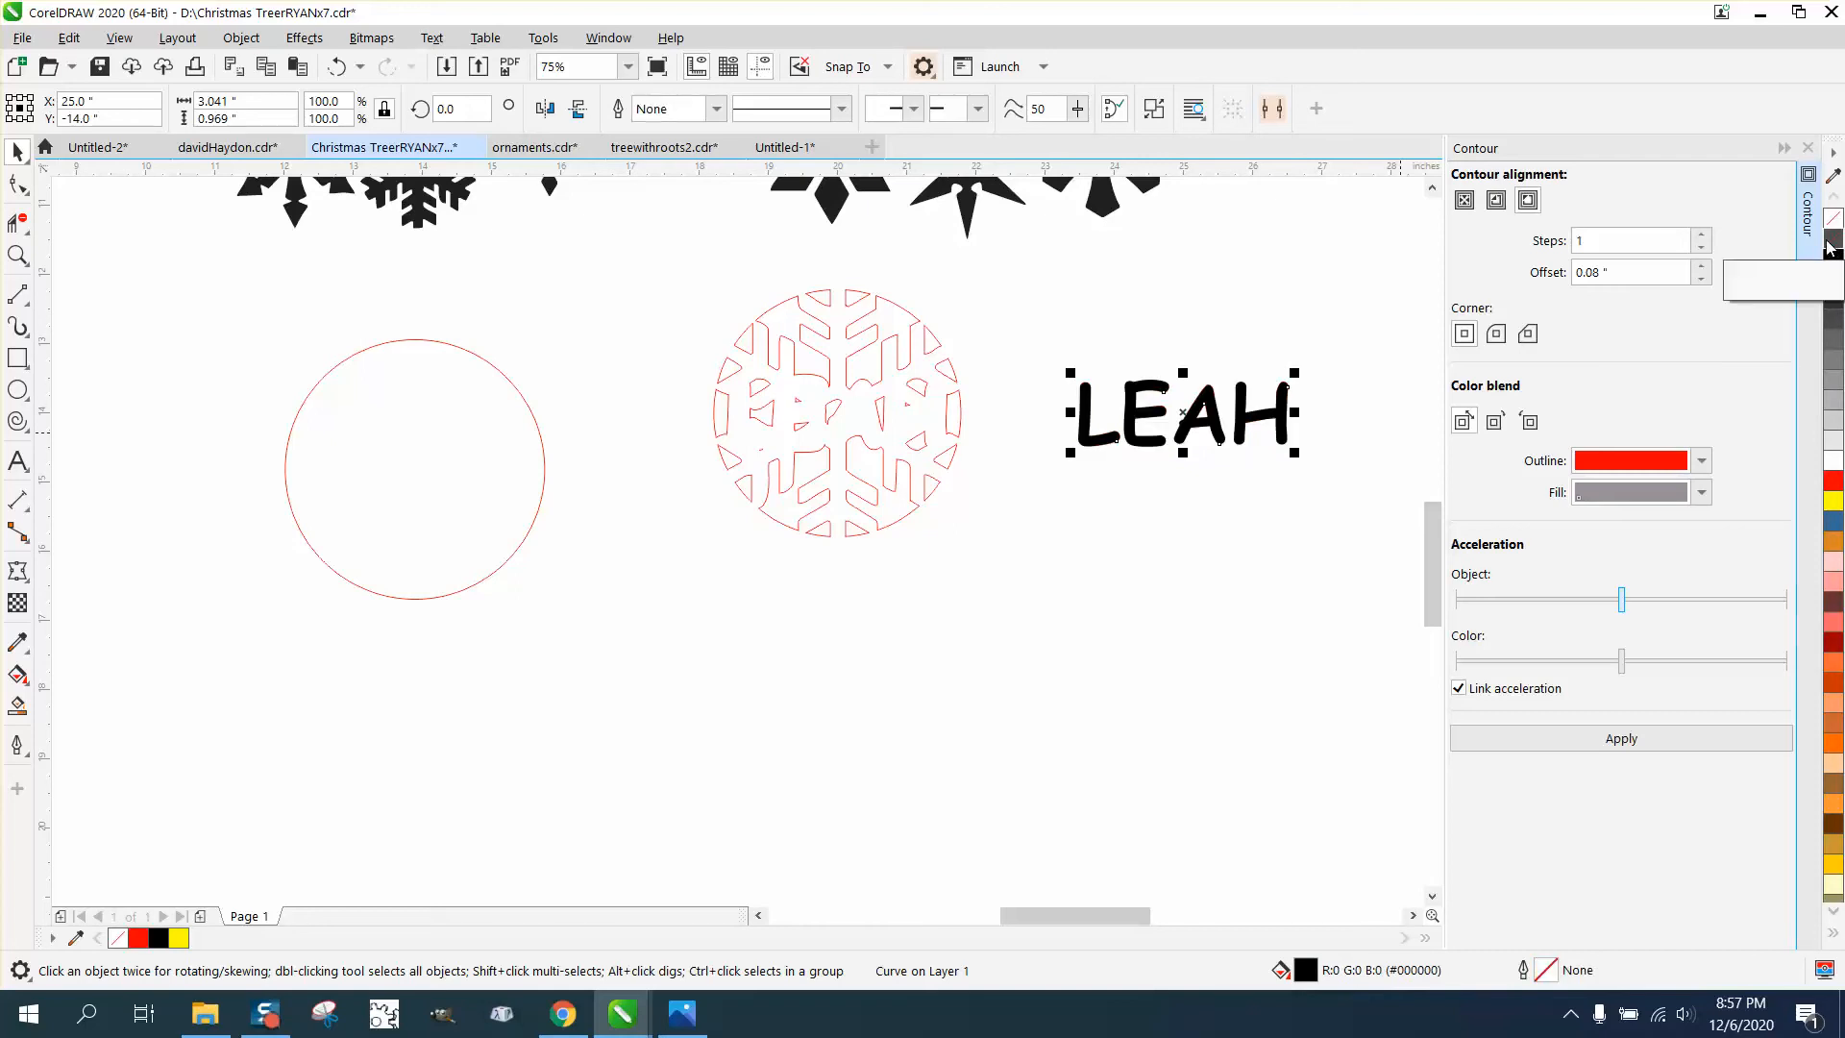
key("c")
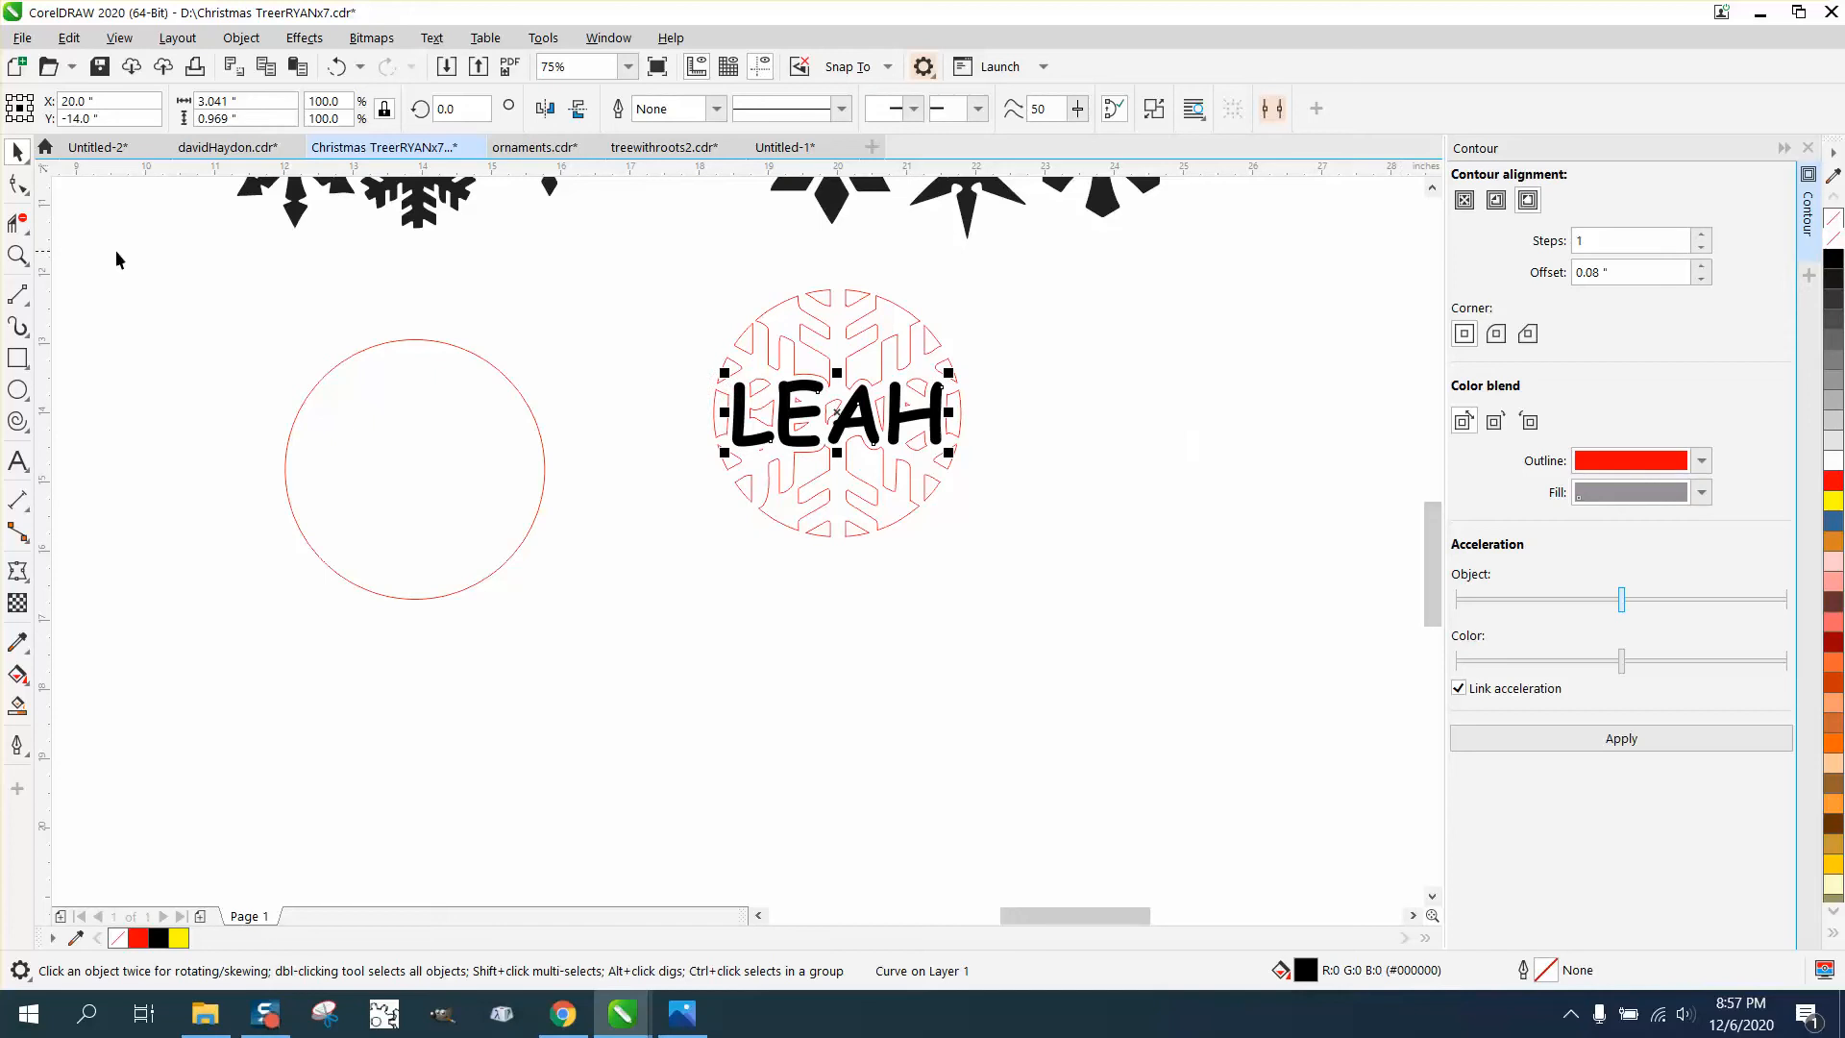
left_click(19, 256)
left_click_drag(701, 274, 1118, 604)
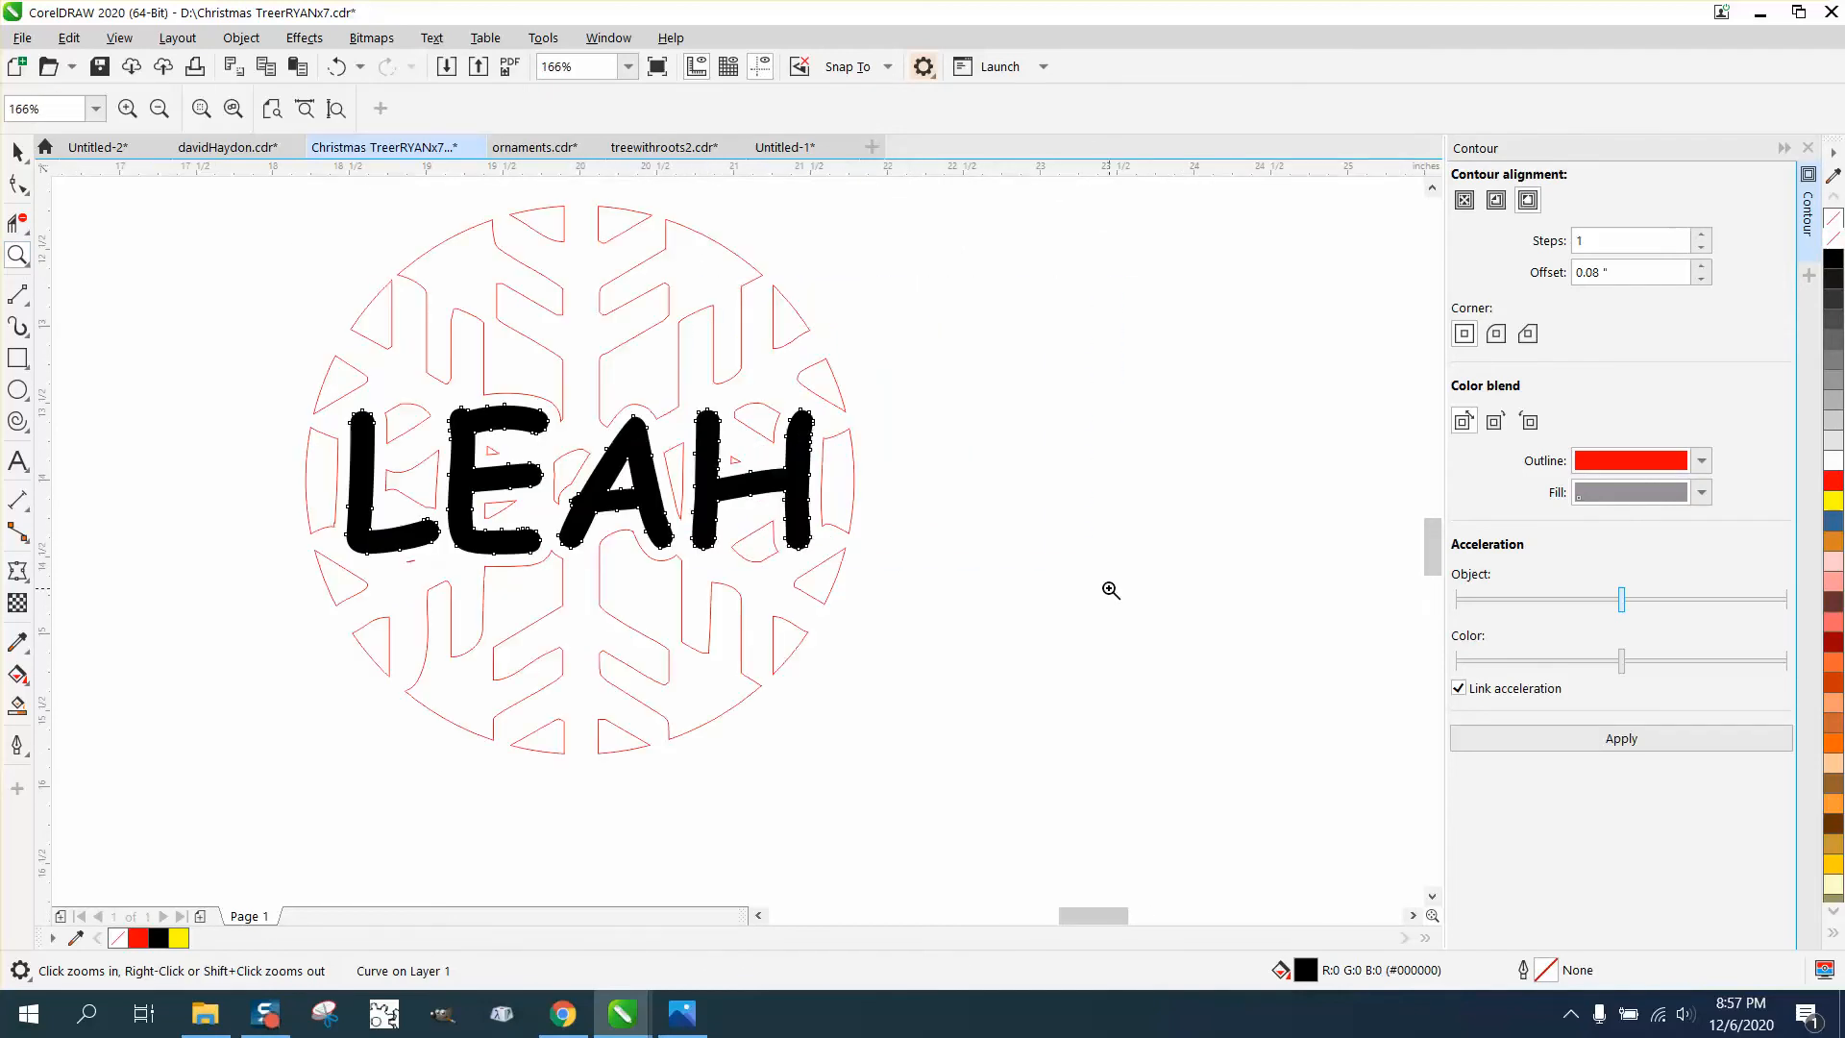
right_click(893, 369)
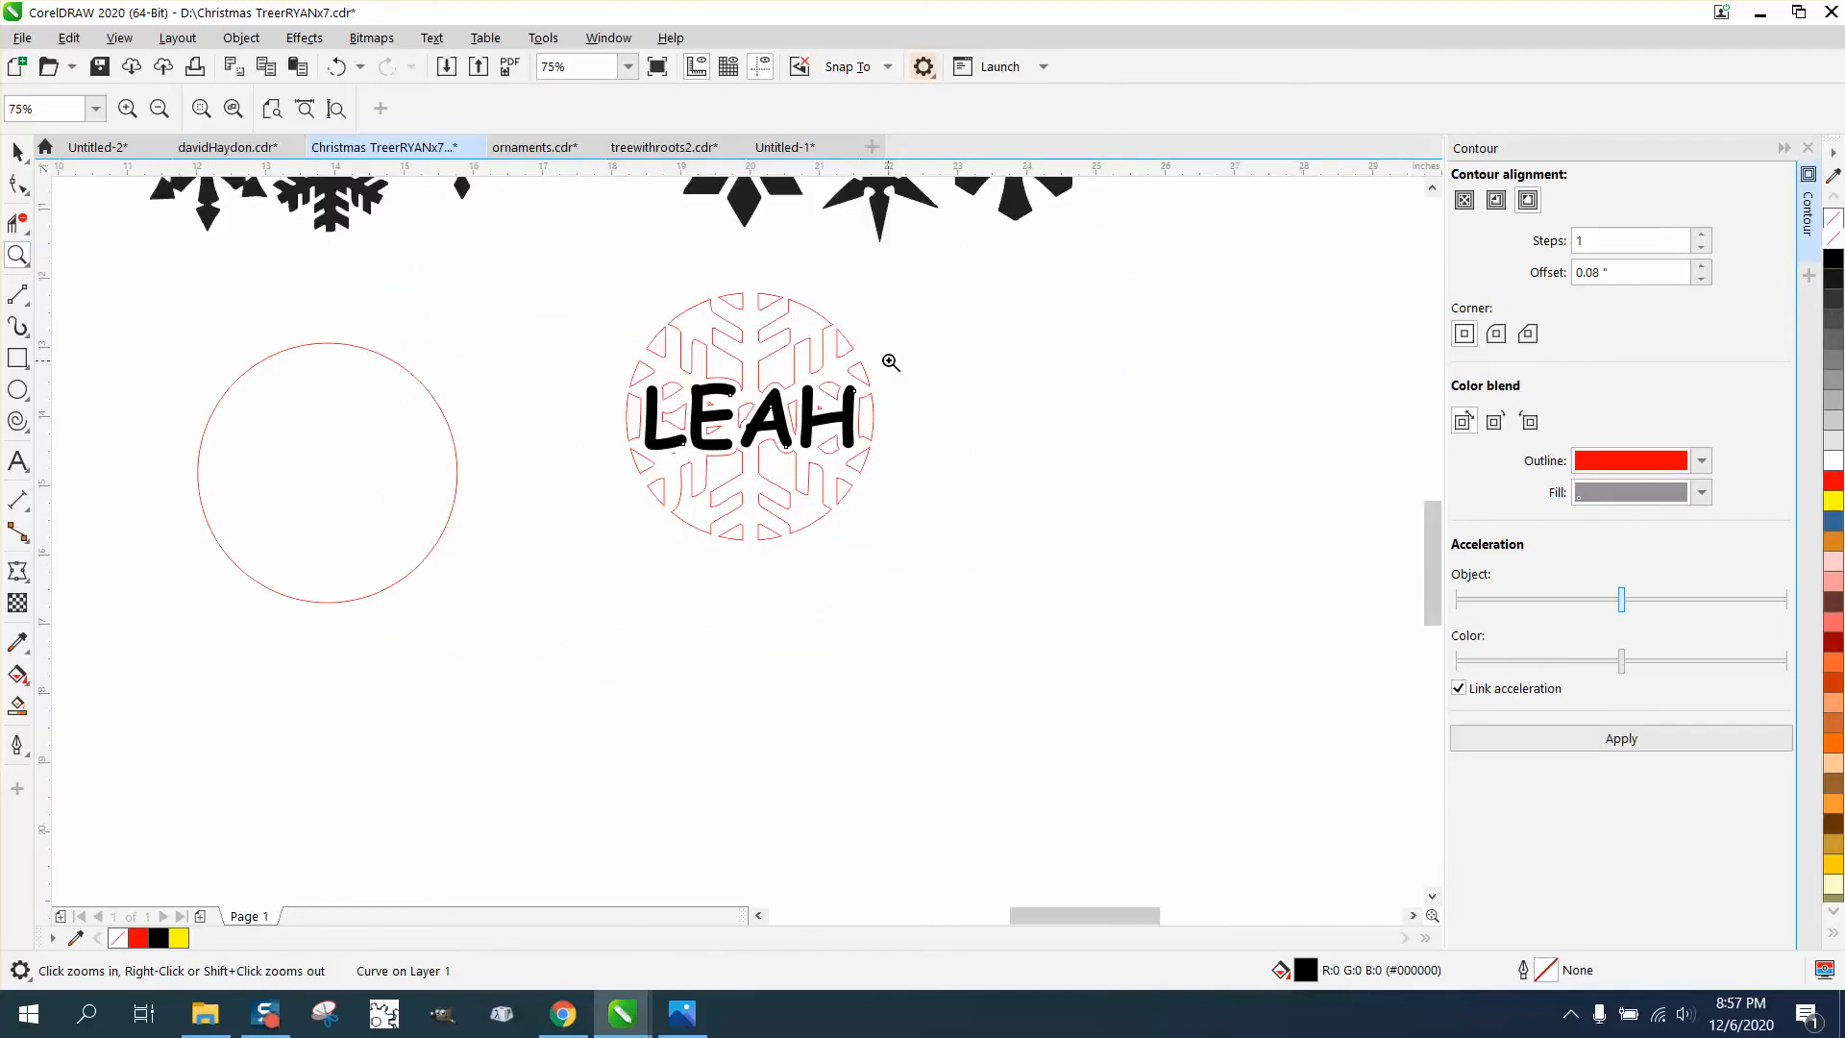
- Centre the plain circle on the page around the snowflake and enlarge it to 4 inches in diameter
key("space")
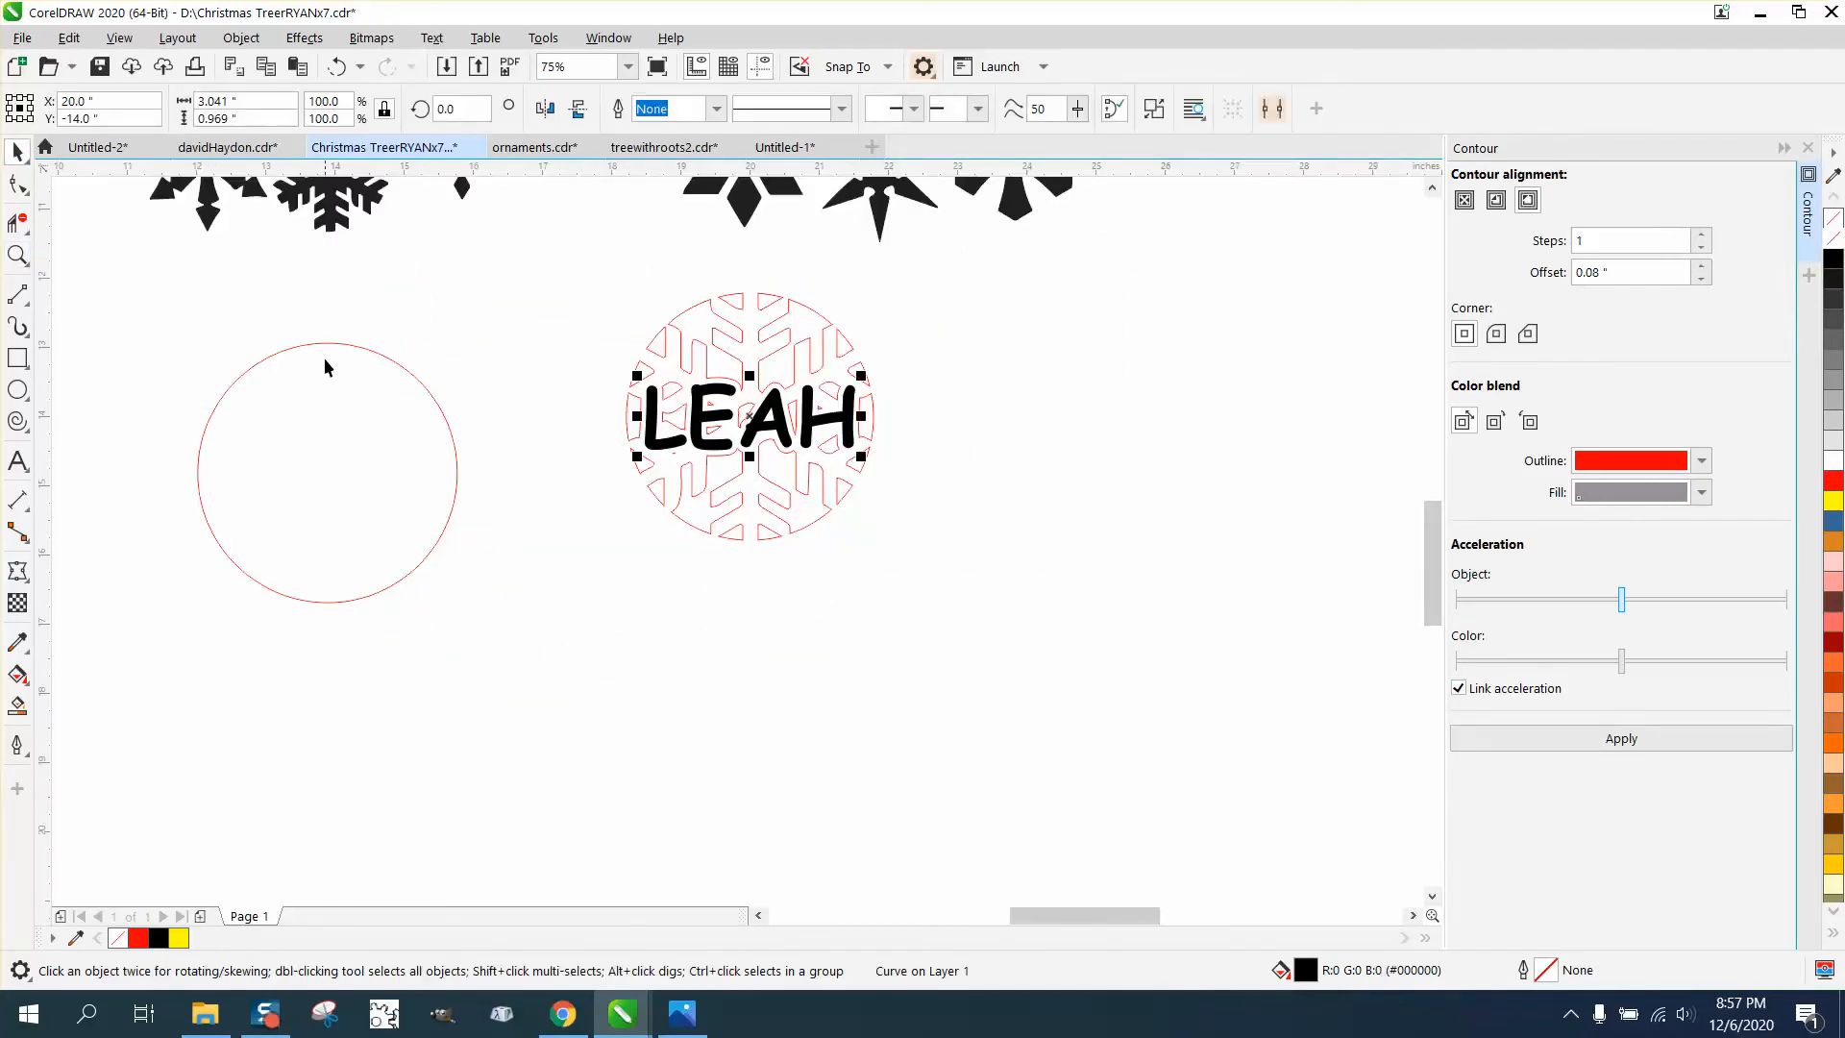
left_click(325, 345)
key("p")
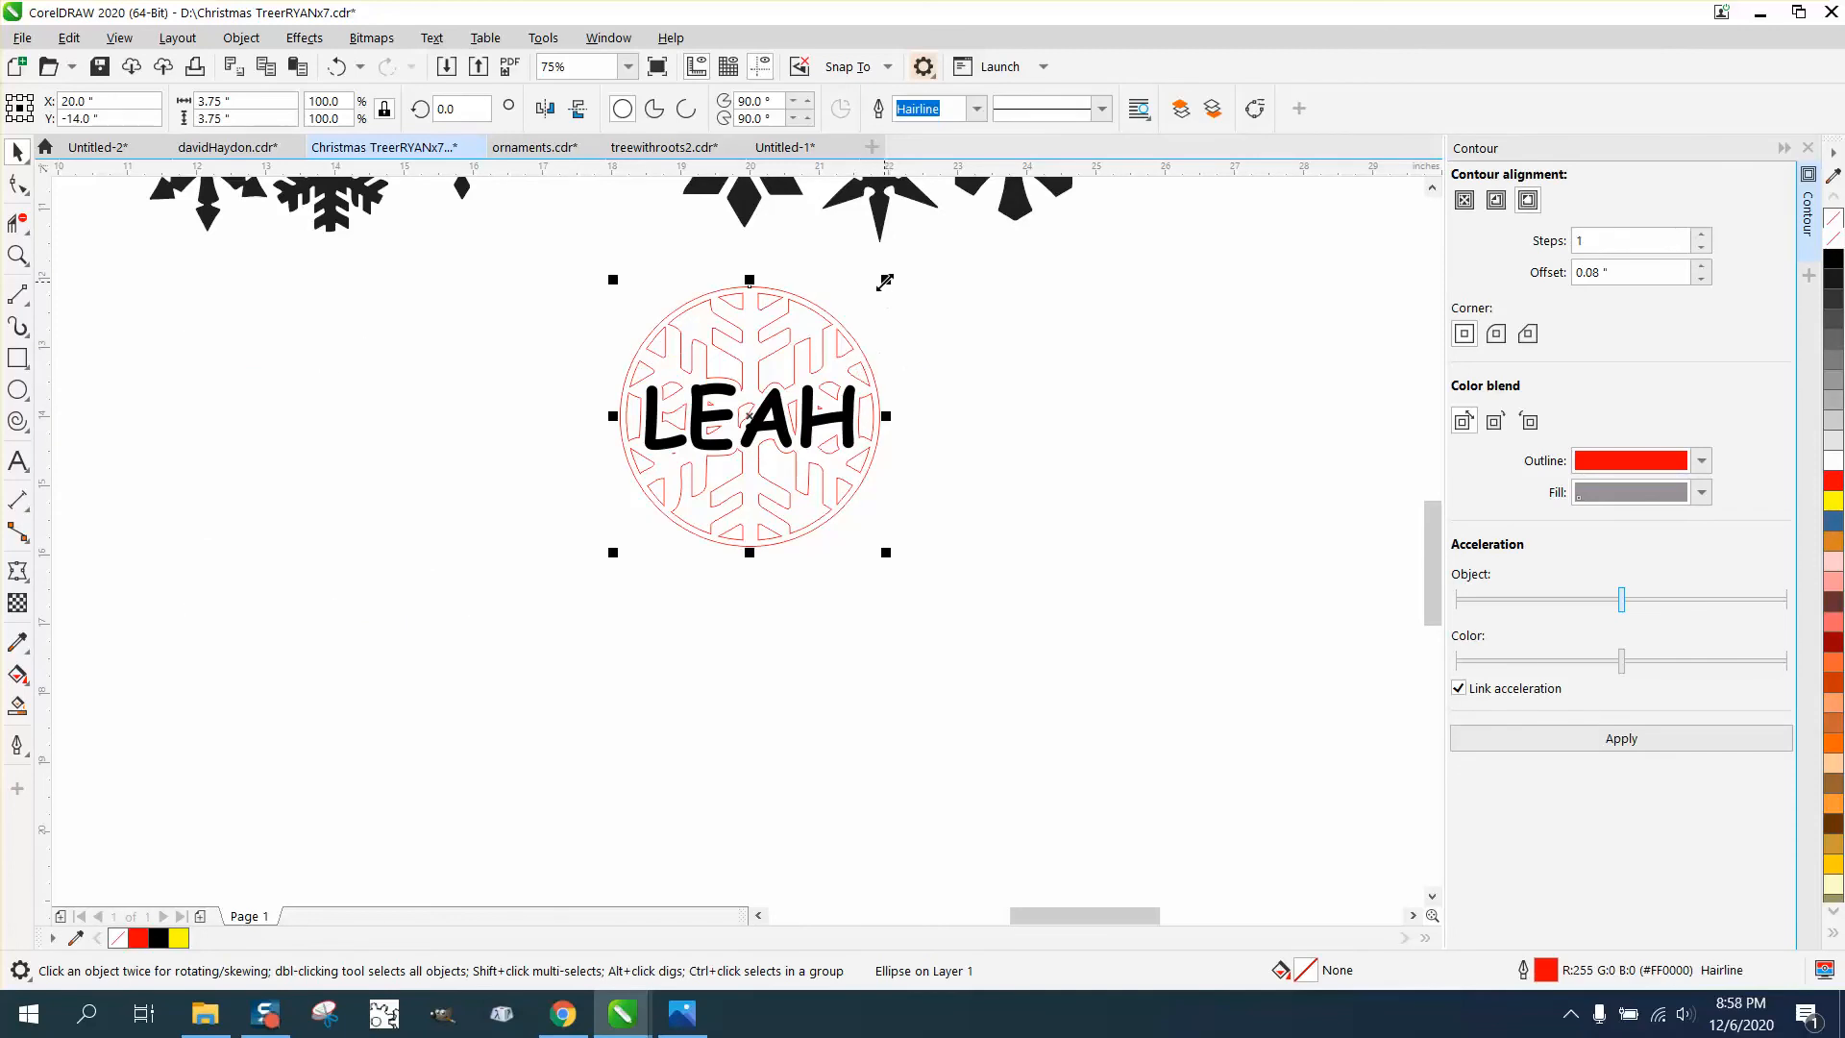
left_click_drag(884, 280, 894, 271)
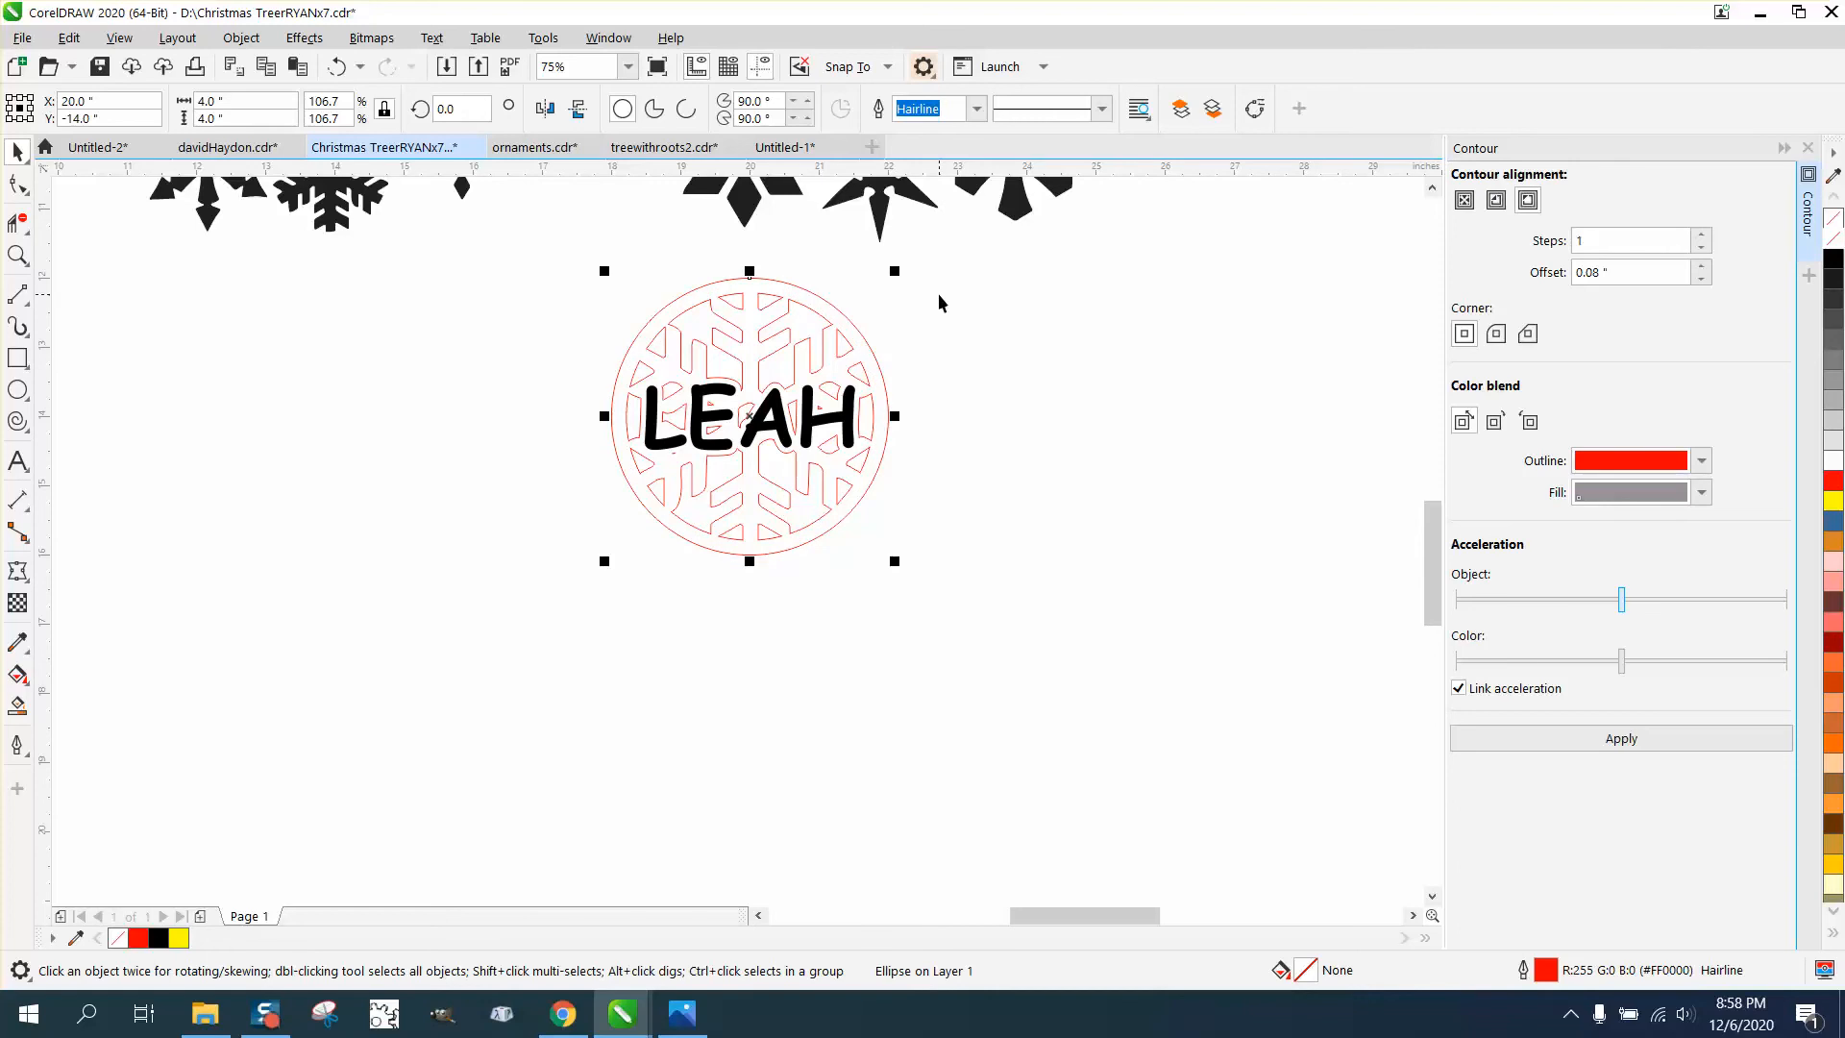
key("Right")
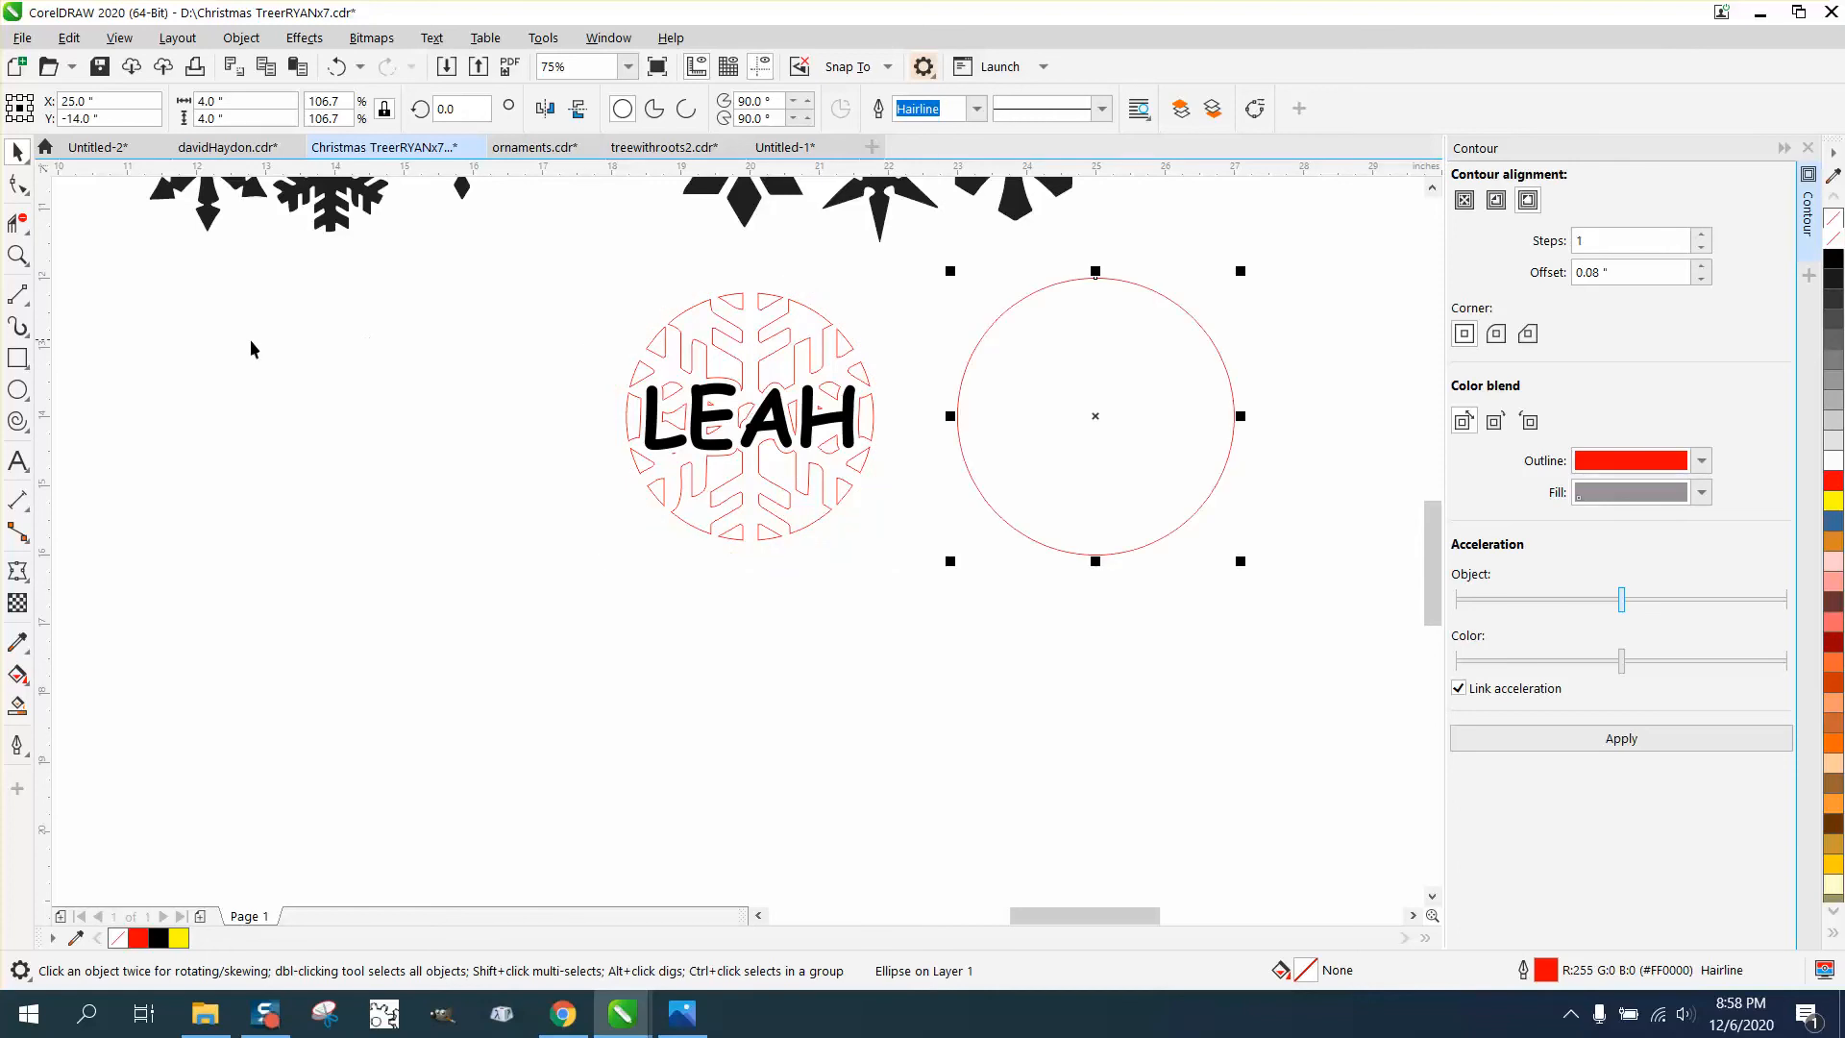
left_click(18, 391)
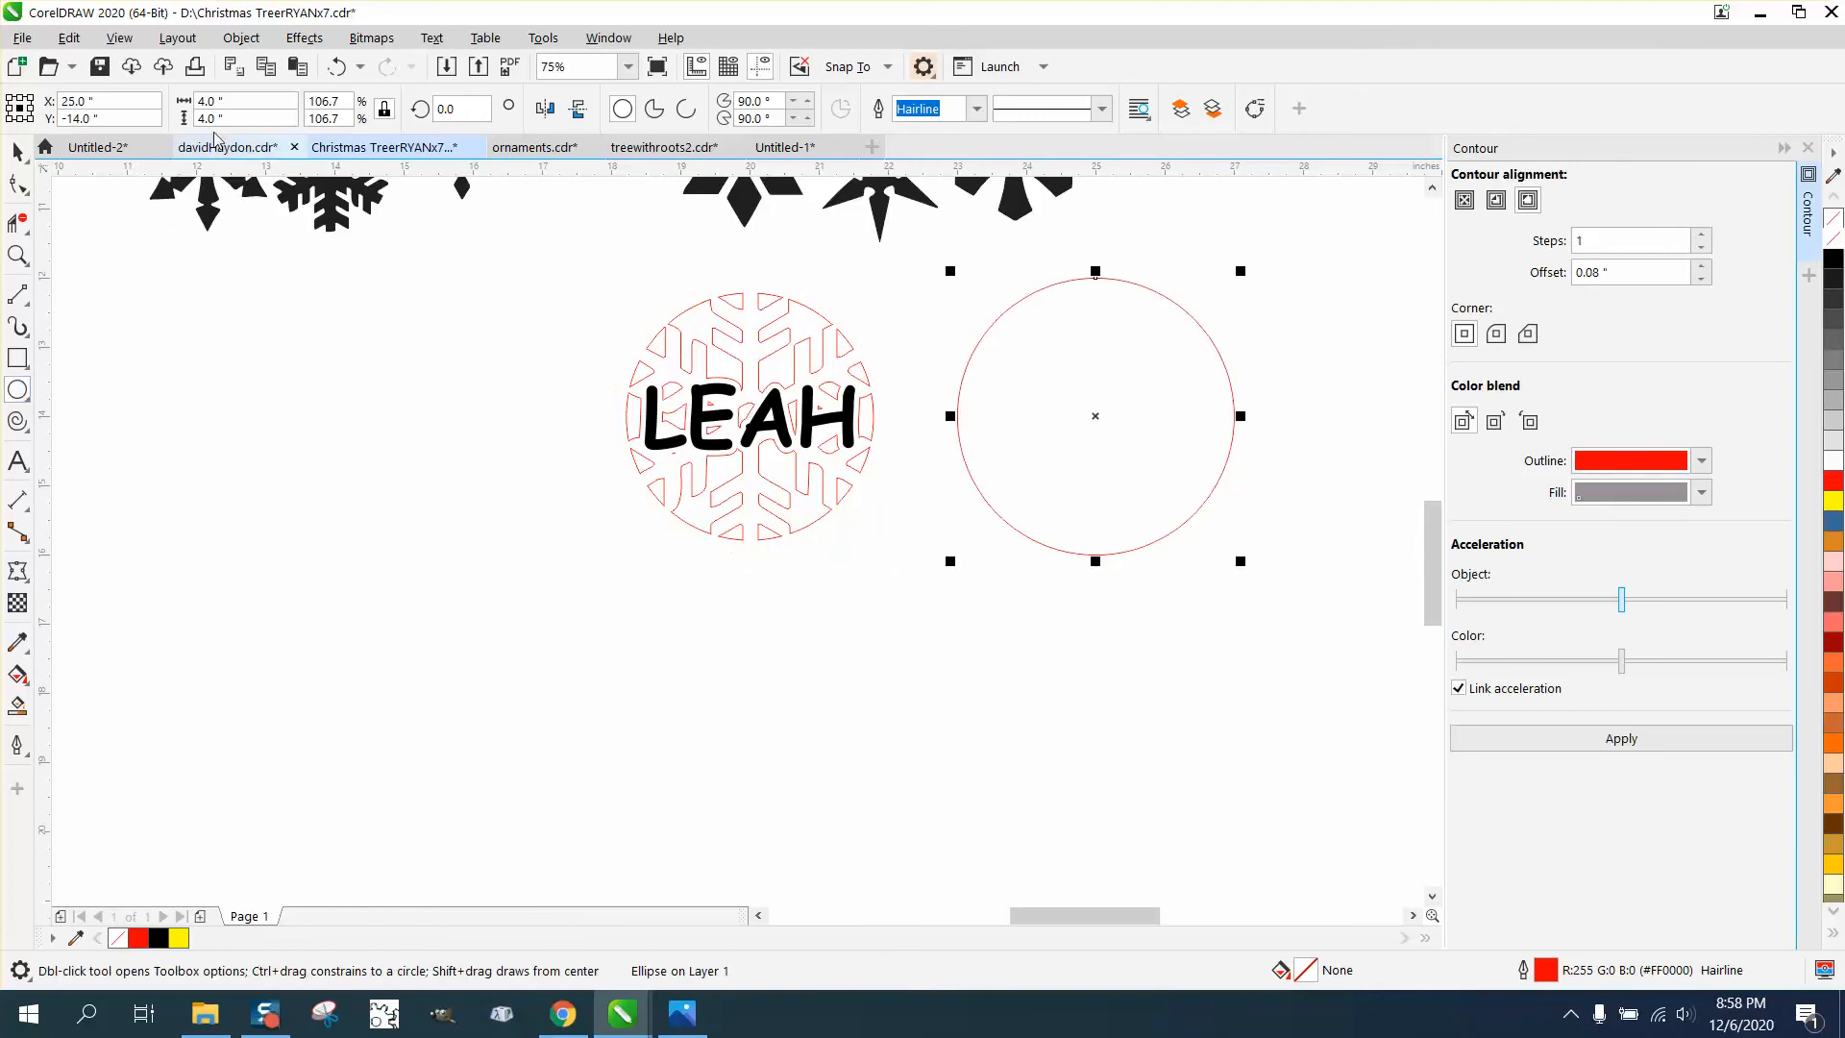
key("ctrl+z")
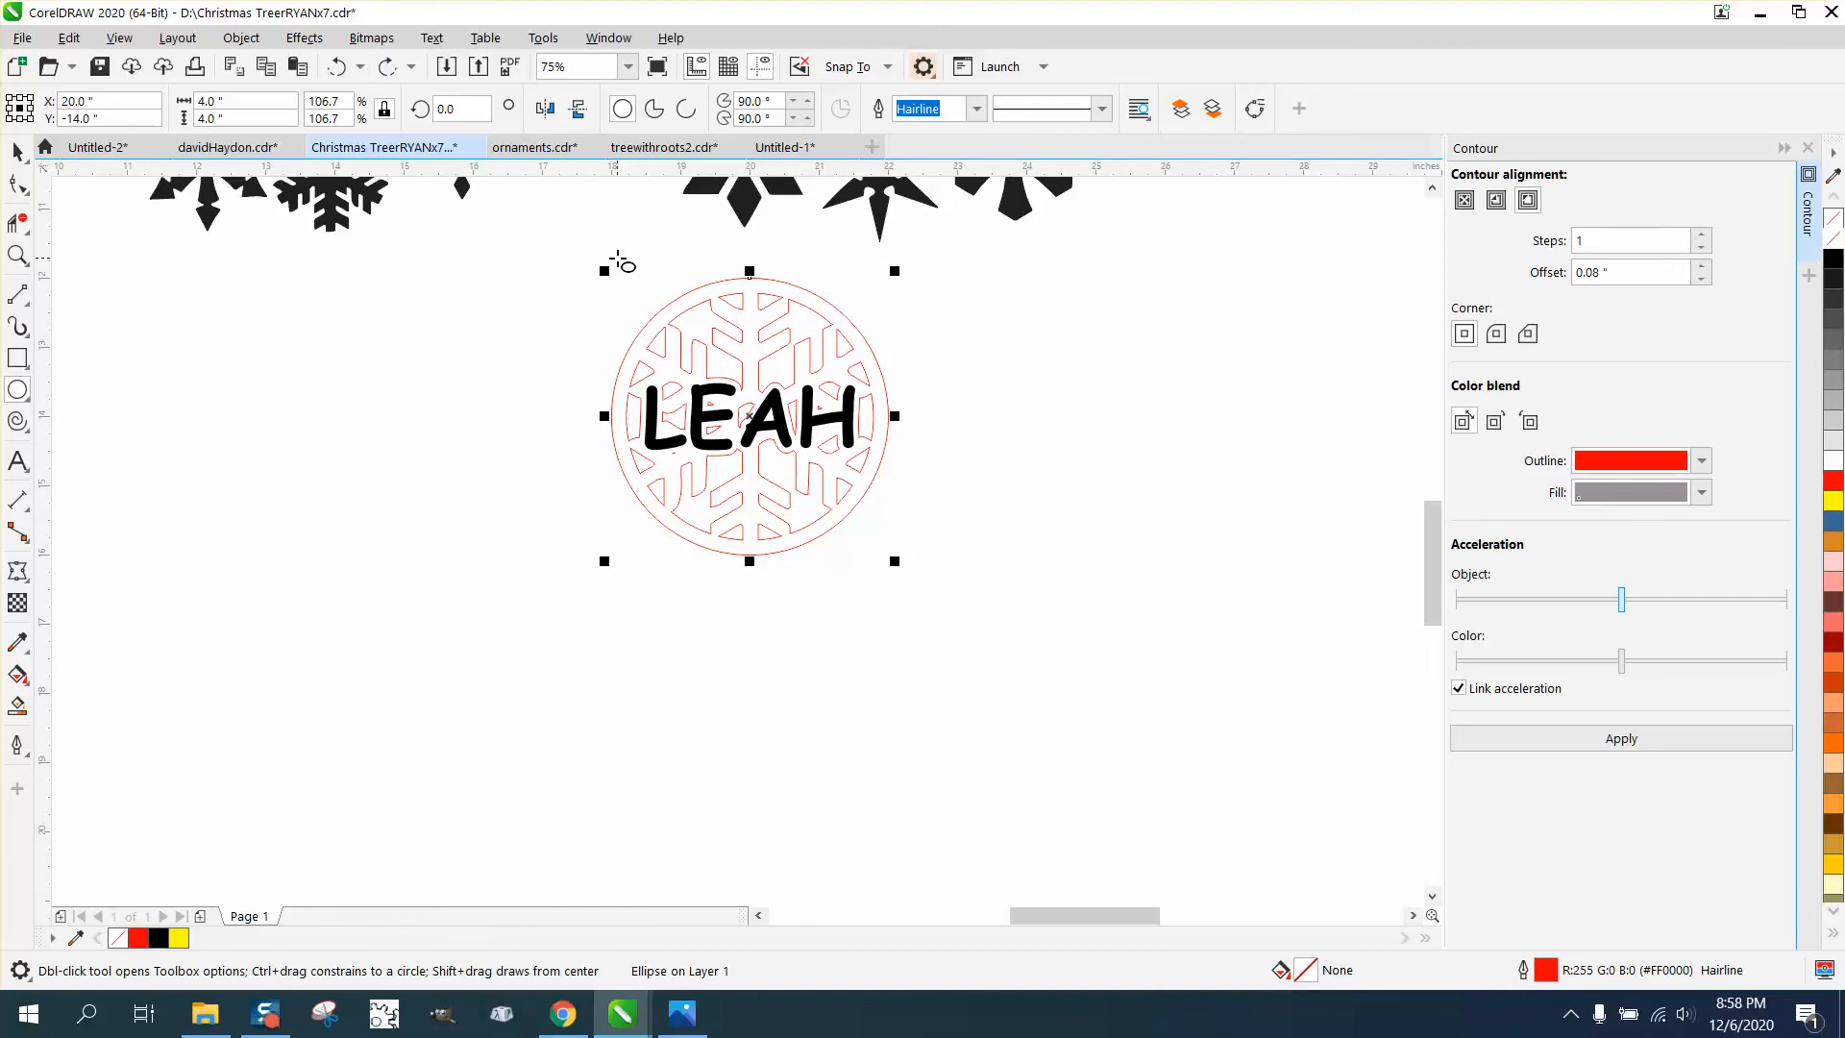
- Nudge the 4-inch circle 5 inches left, the snowflake and name 5 inches right, and the circle back to the page centre
key("Left")
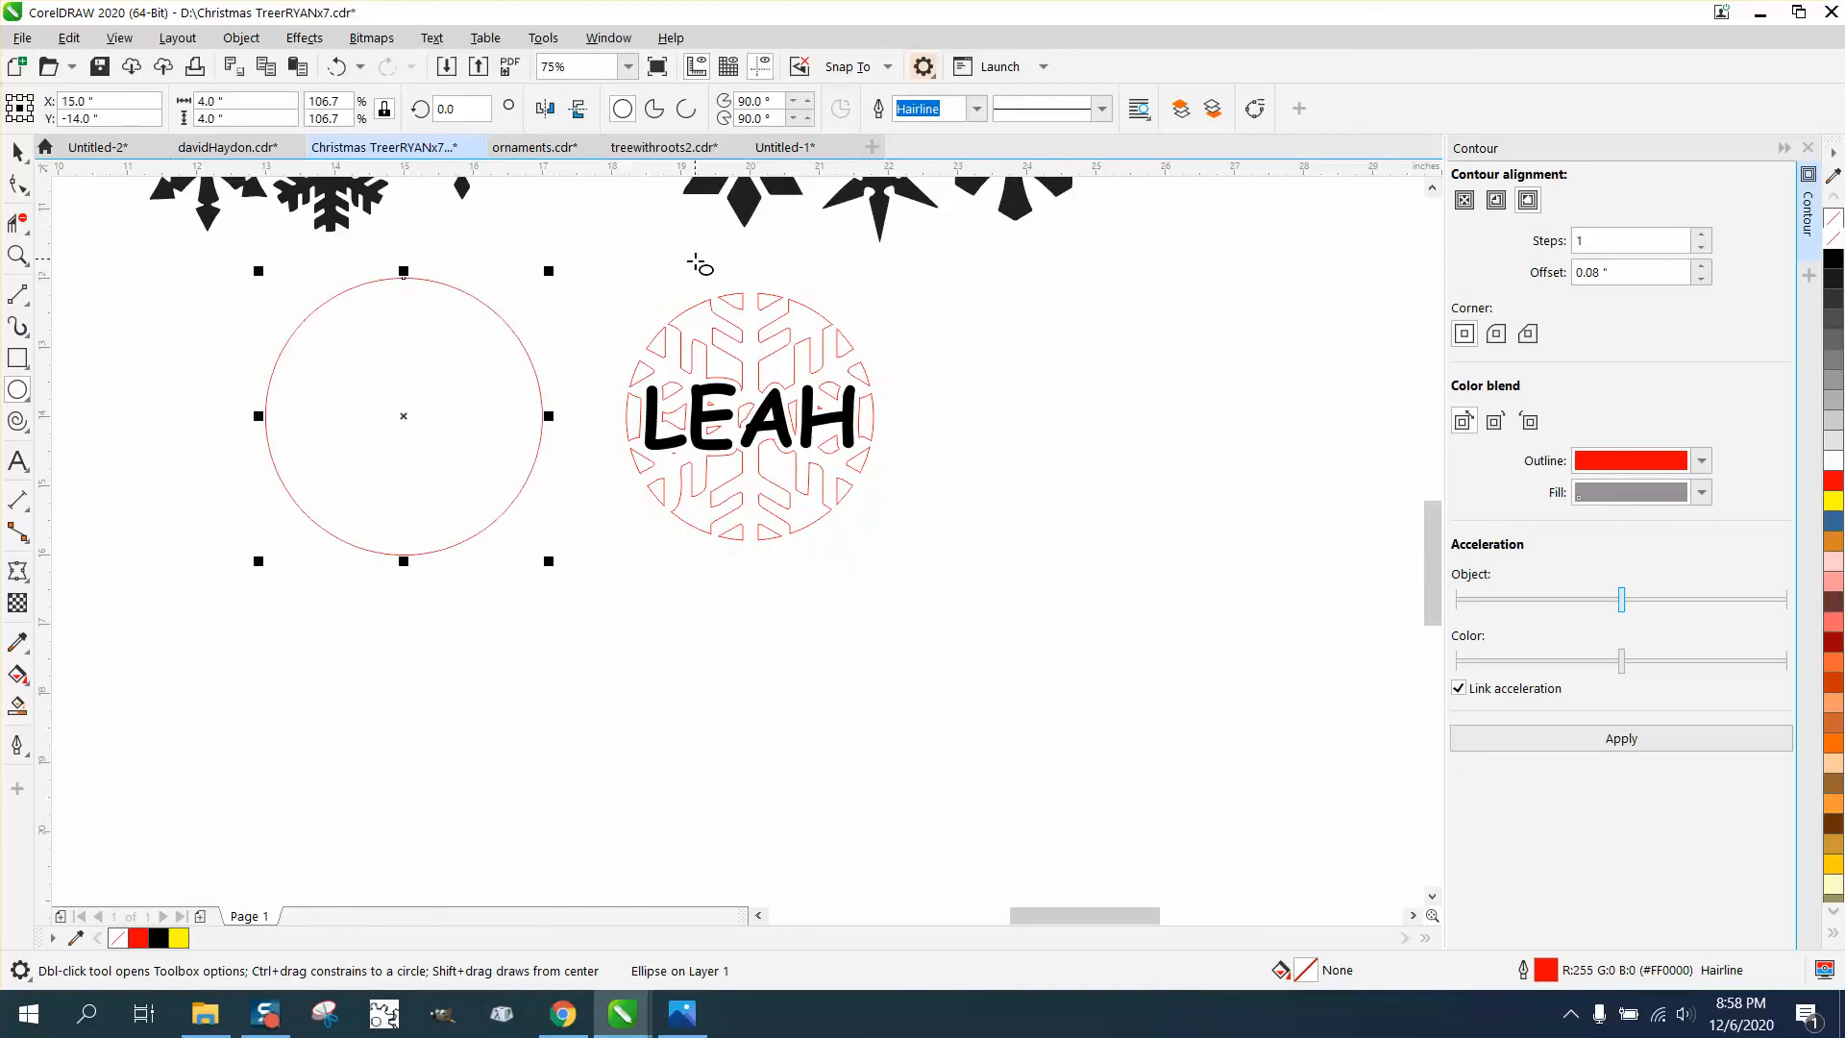
left_click(17, 151)
left_click_drag(584, 248, 1011, 598)
key("Right")
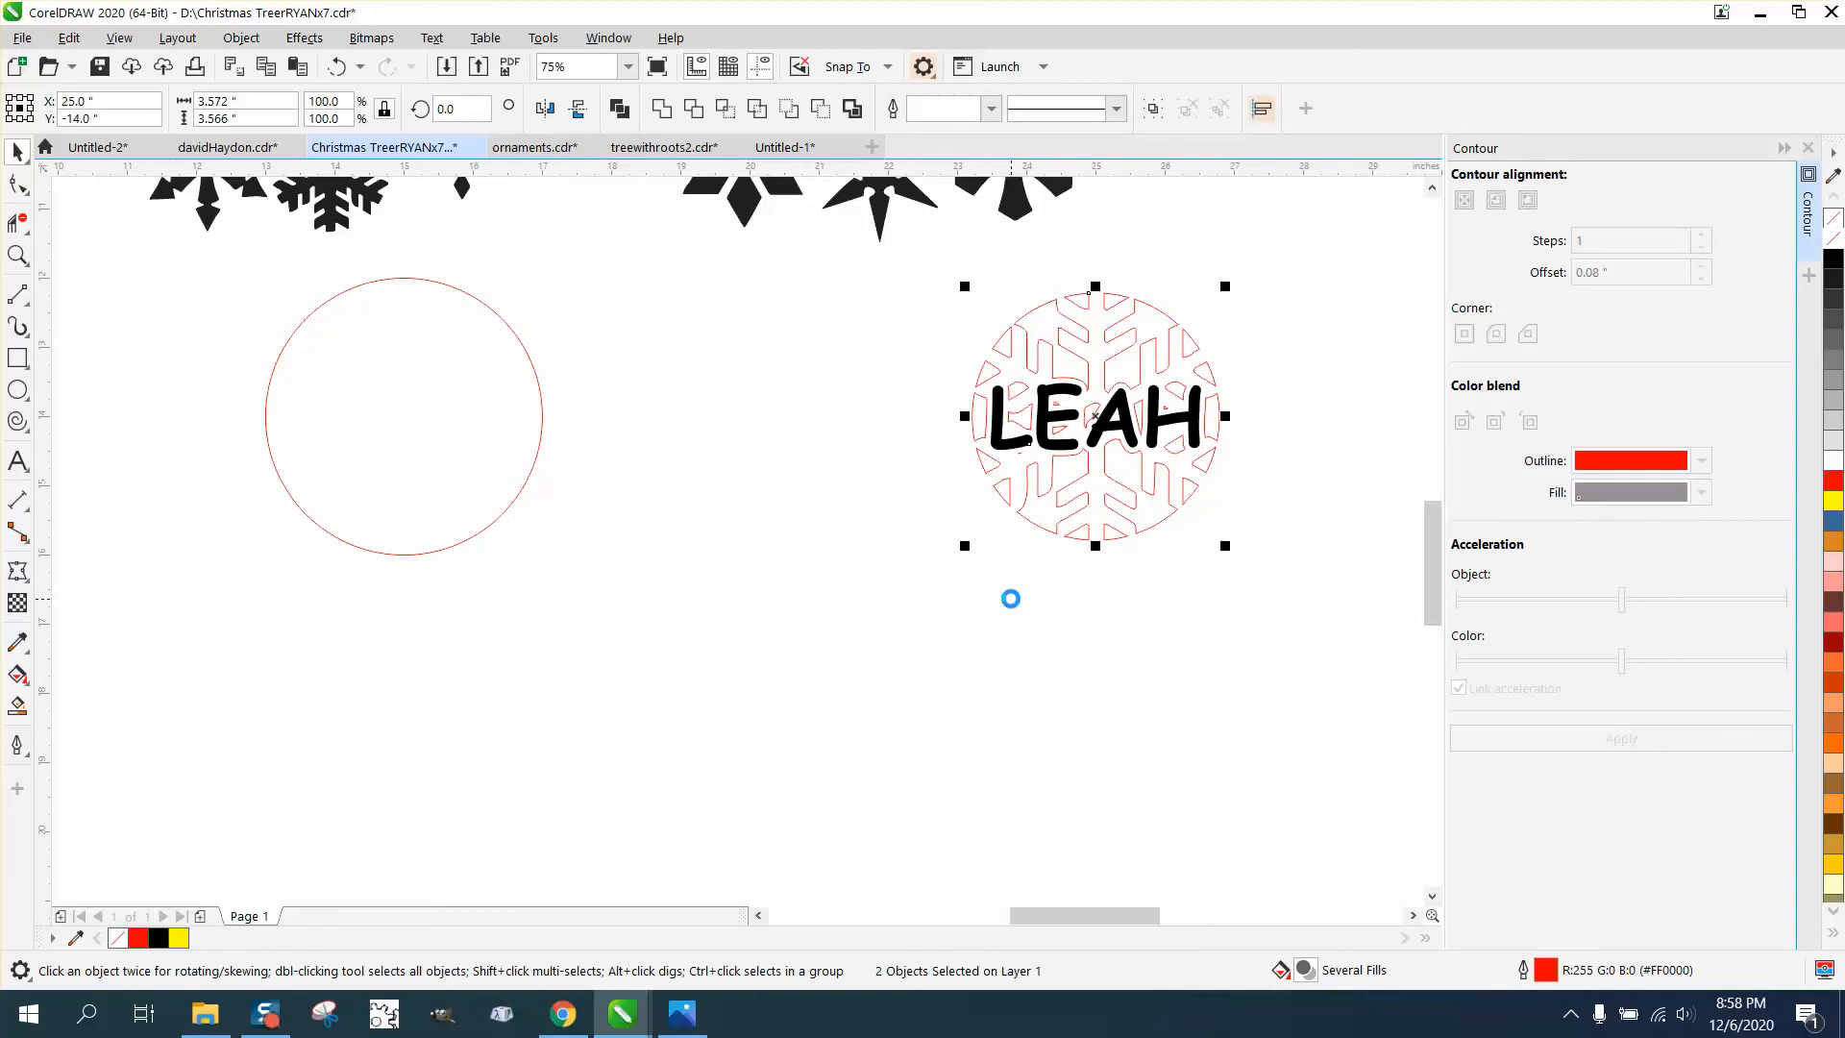
left_click(524, 438)
key("Right")
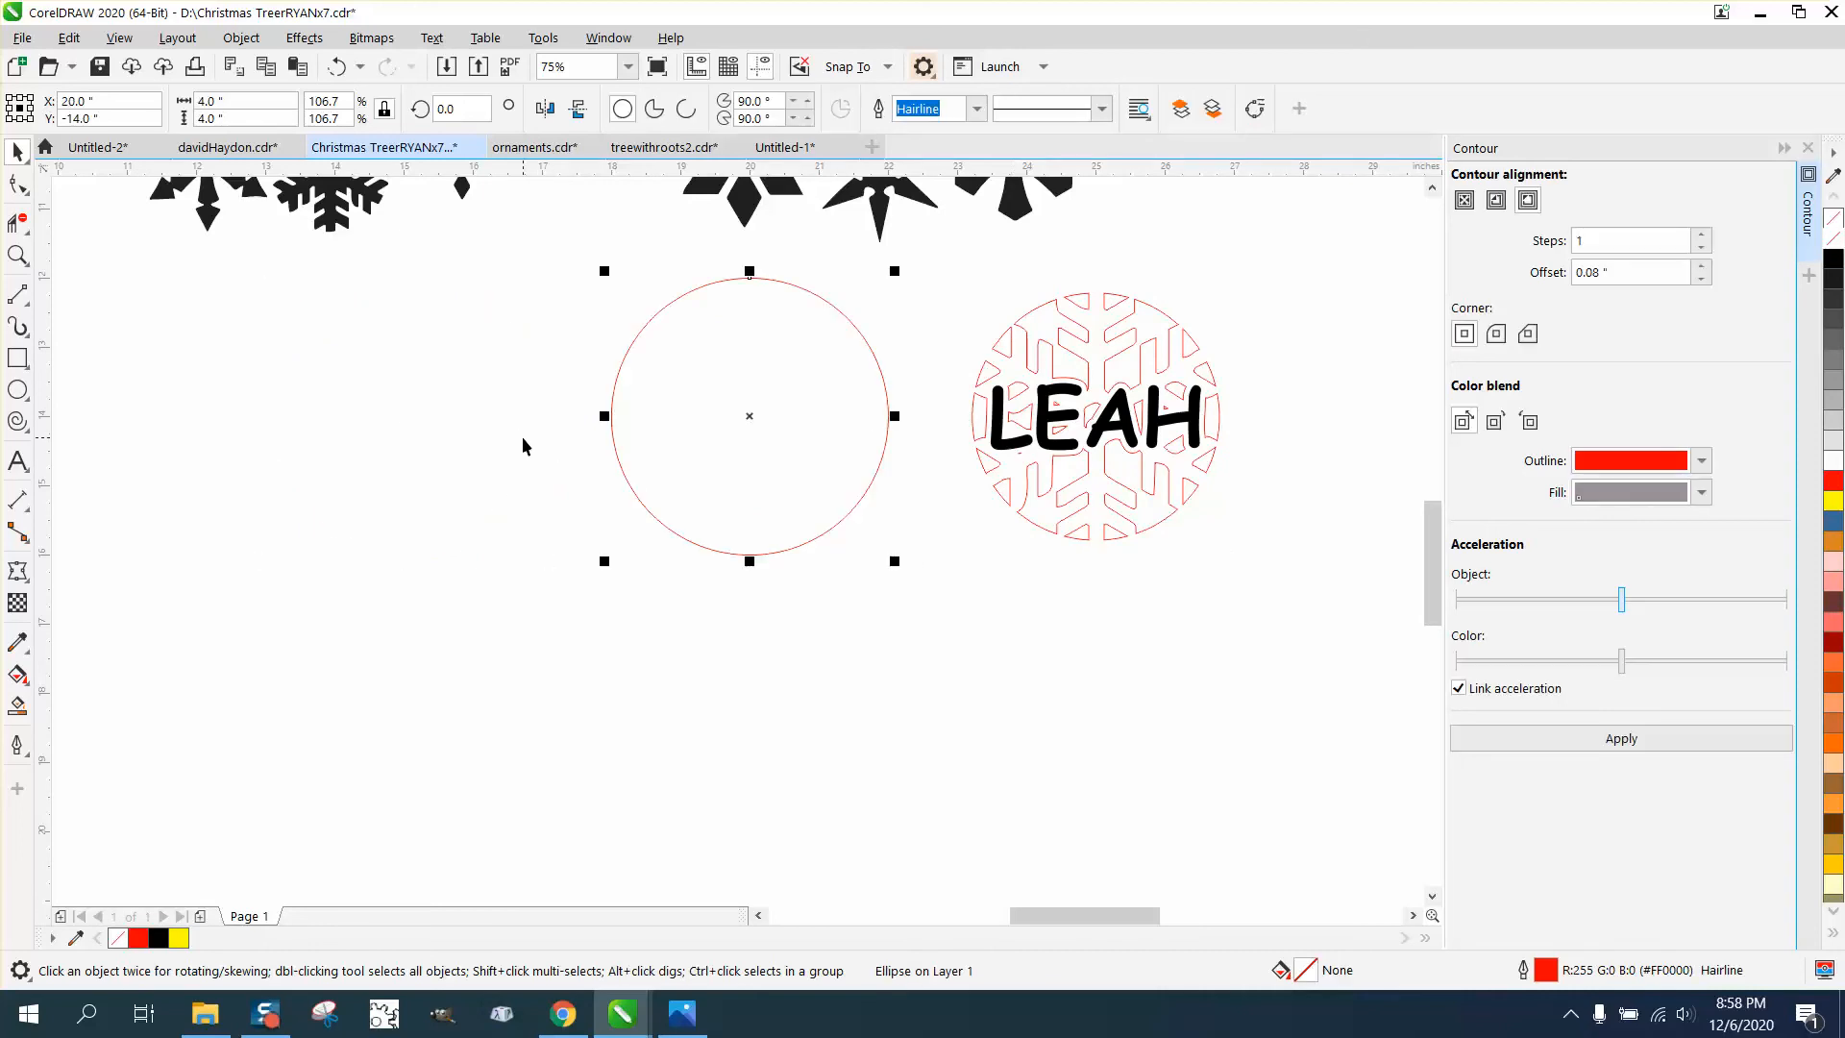
- Draw a circle about 0.83 inches wide, centre it on the page and move it straight up onto the large circle's upper edge
left_click(17, 388)
left_click_drag(517, 343, 478, 399)
key("p")
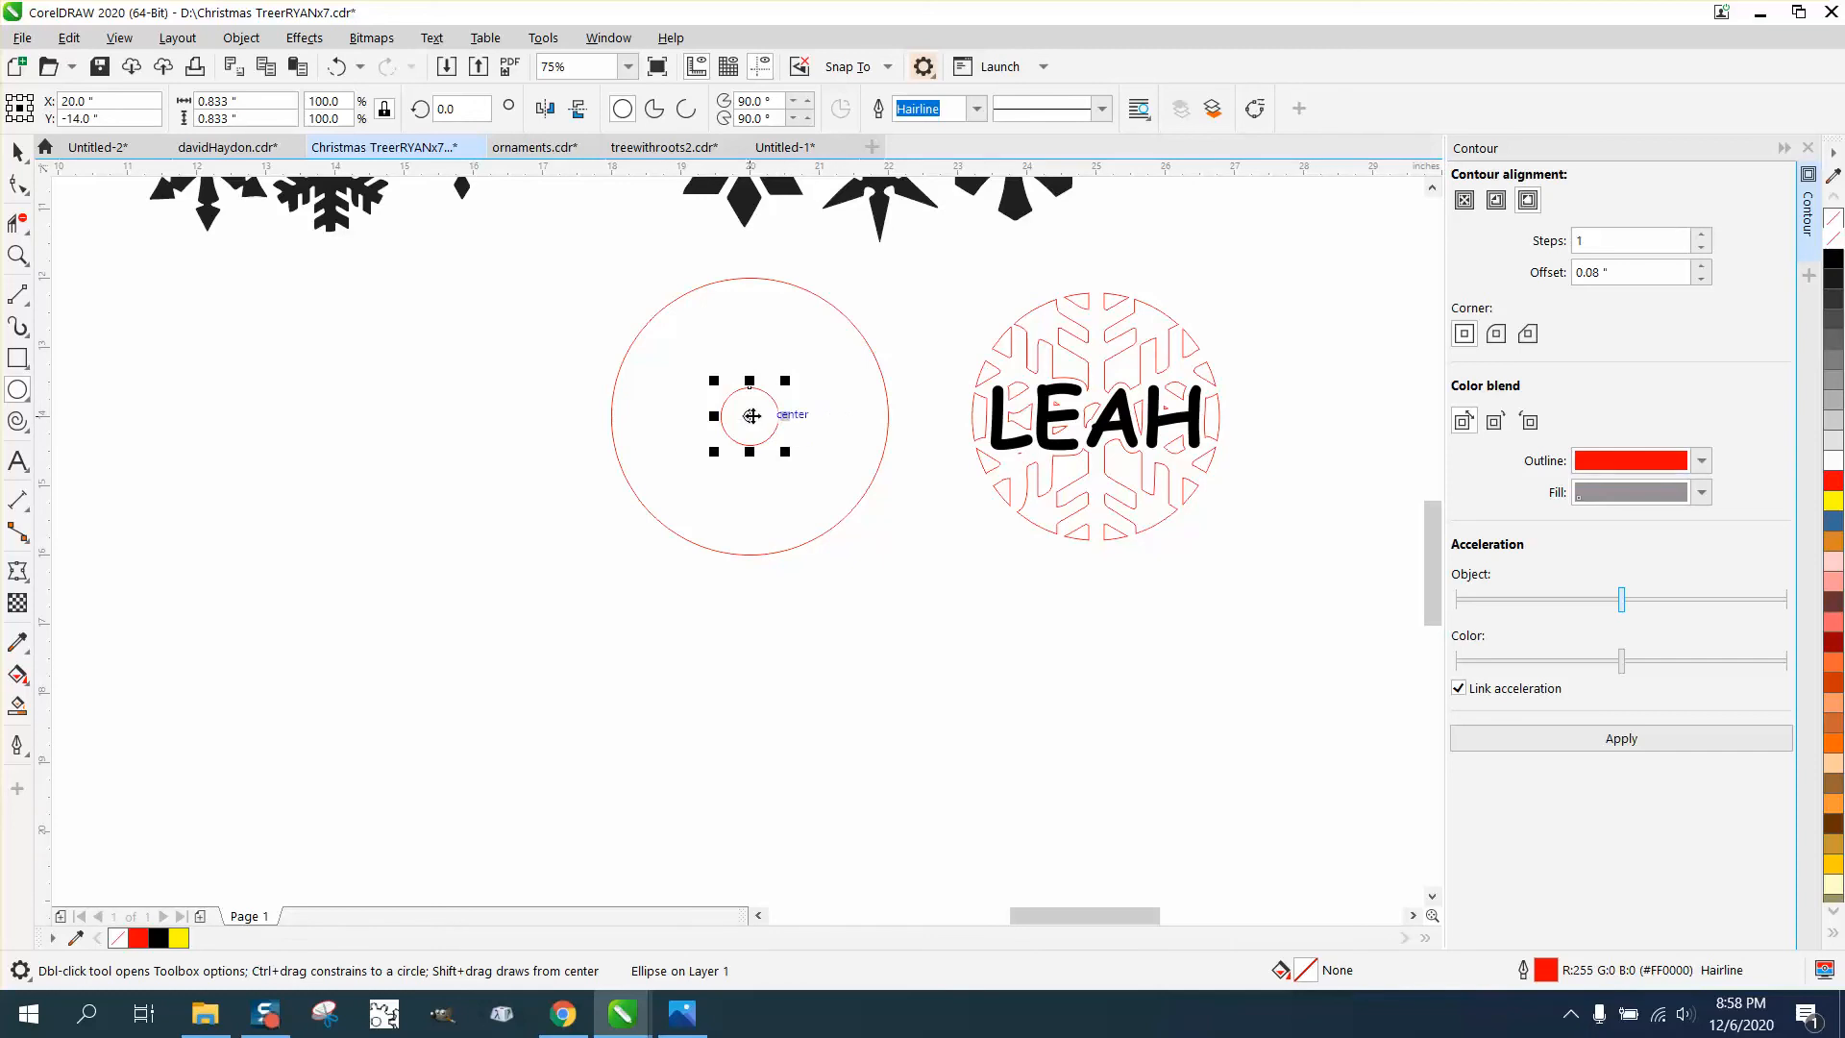
left_click_drag(751, 415, 730, 281)
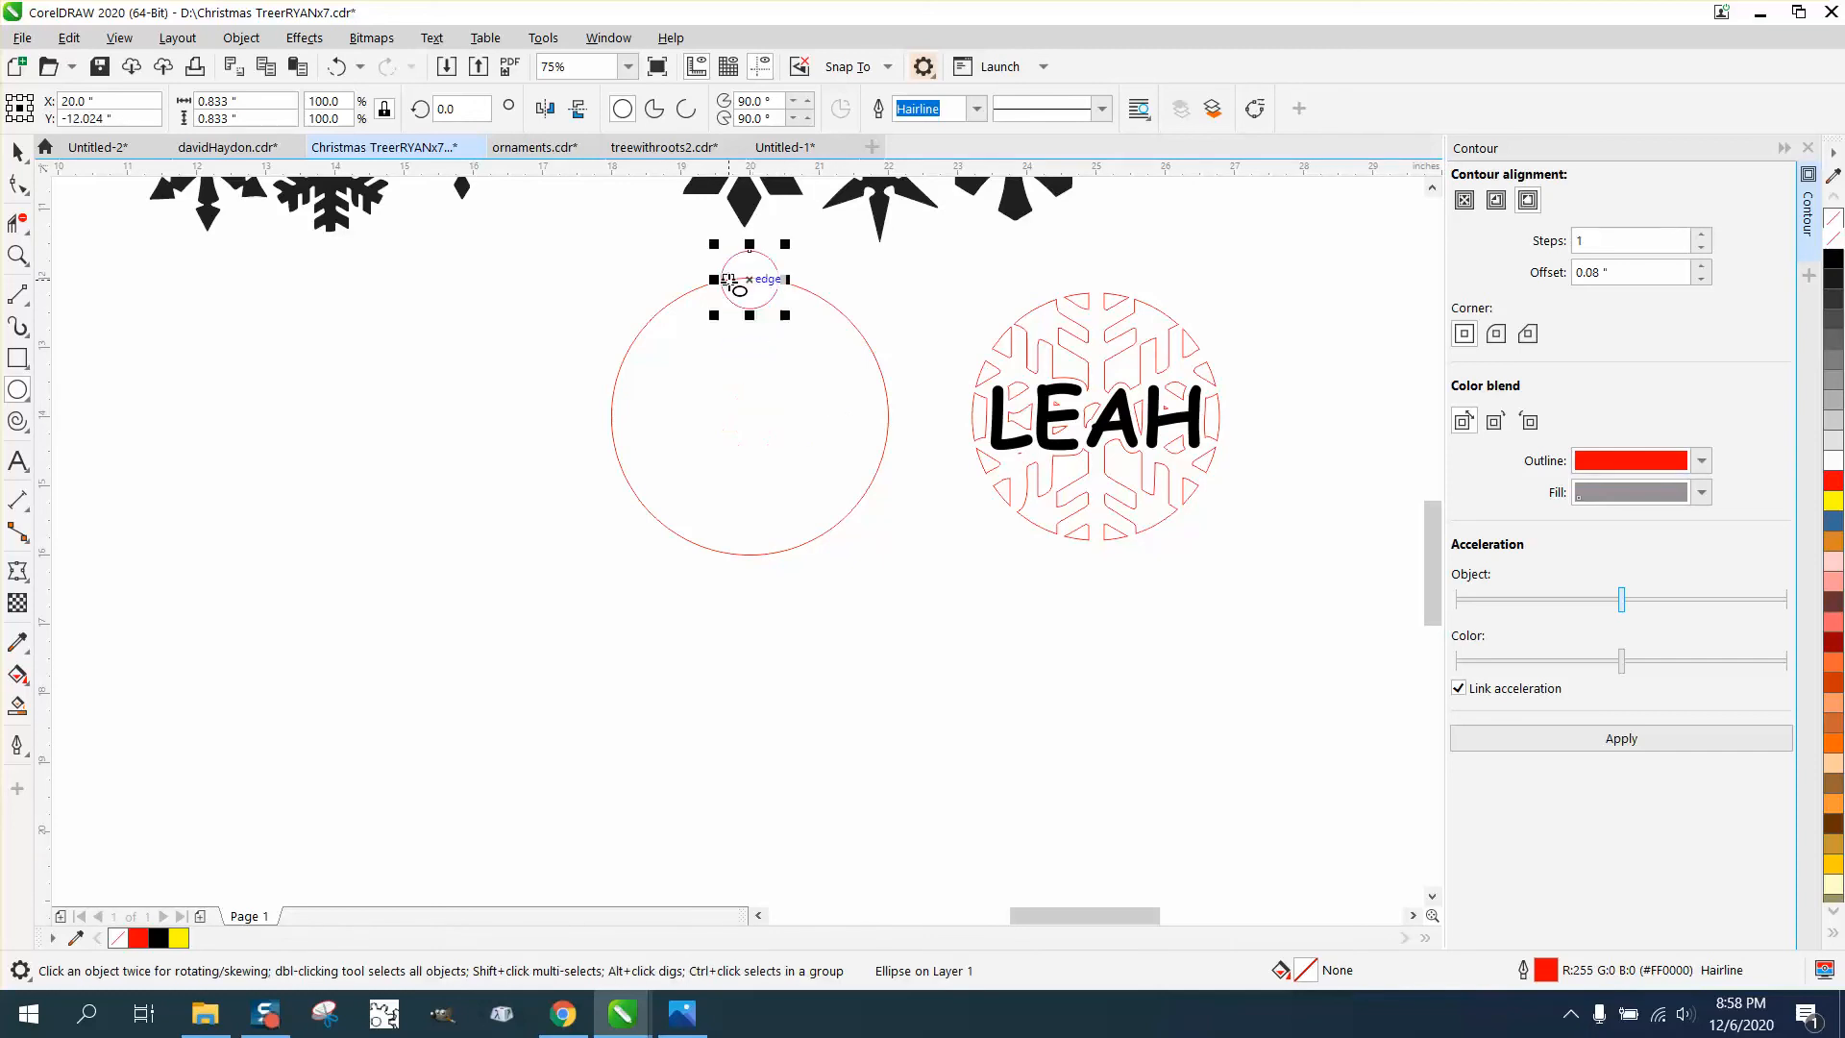
- Delete the overlapping segments between the small circle and the large circle to form one ornament outline with a hanging tab
left_click(17, 255)
left_click_drag(633, 237, 932, 435)
left_click(17, 223)
left_click_drag(579, 312, 665, 493)
scroll(286, 459, "down", 3)
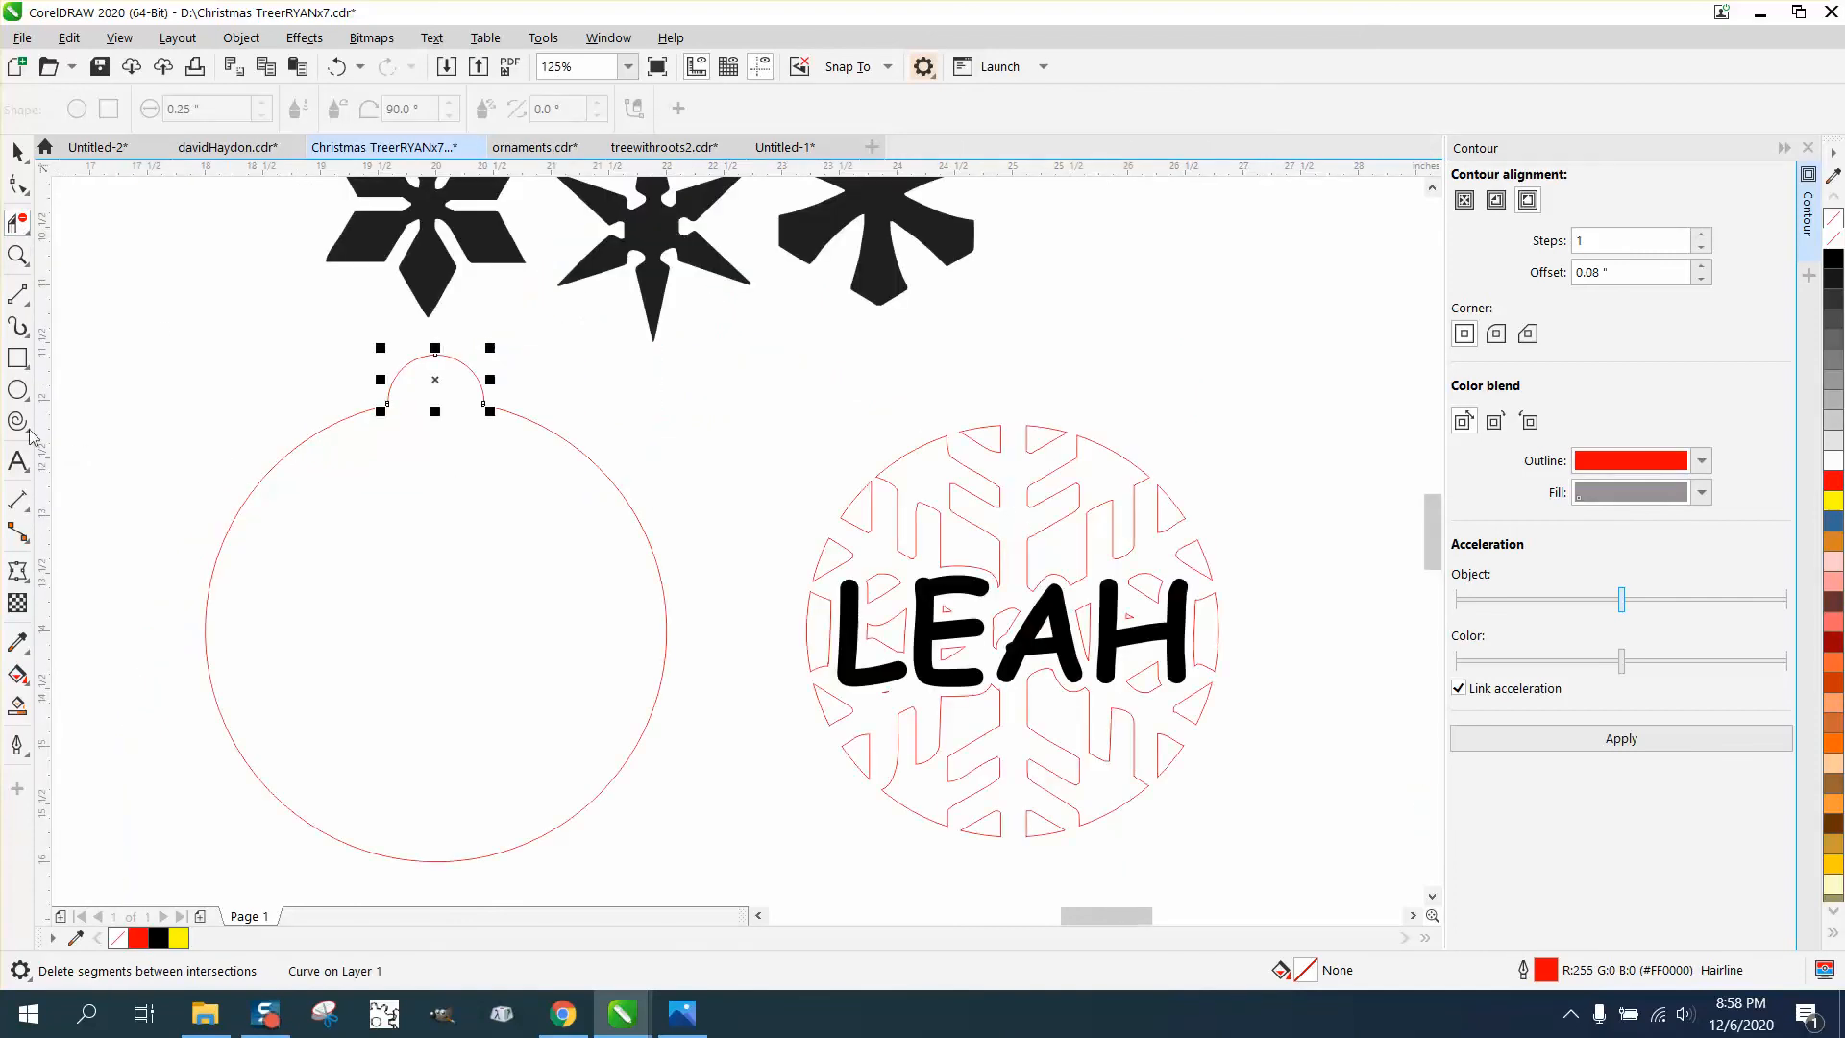
- Draw a small circle beside the hanging tab and set its diameter to 0.25 inches
left_click(17, 389)
left_click_drag(290, 357, 262, 378)
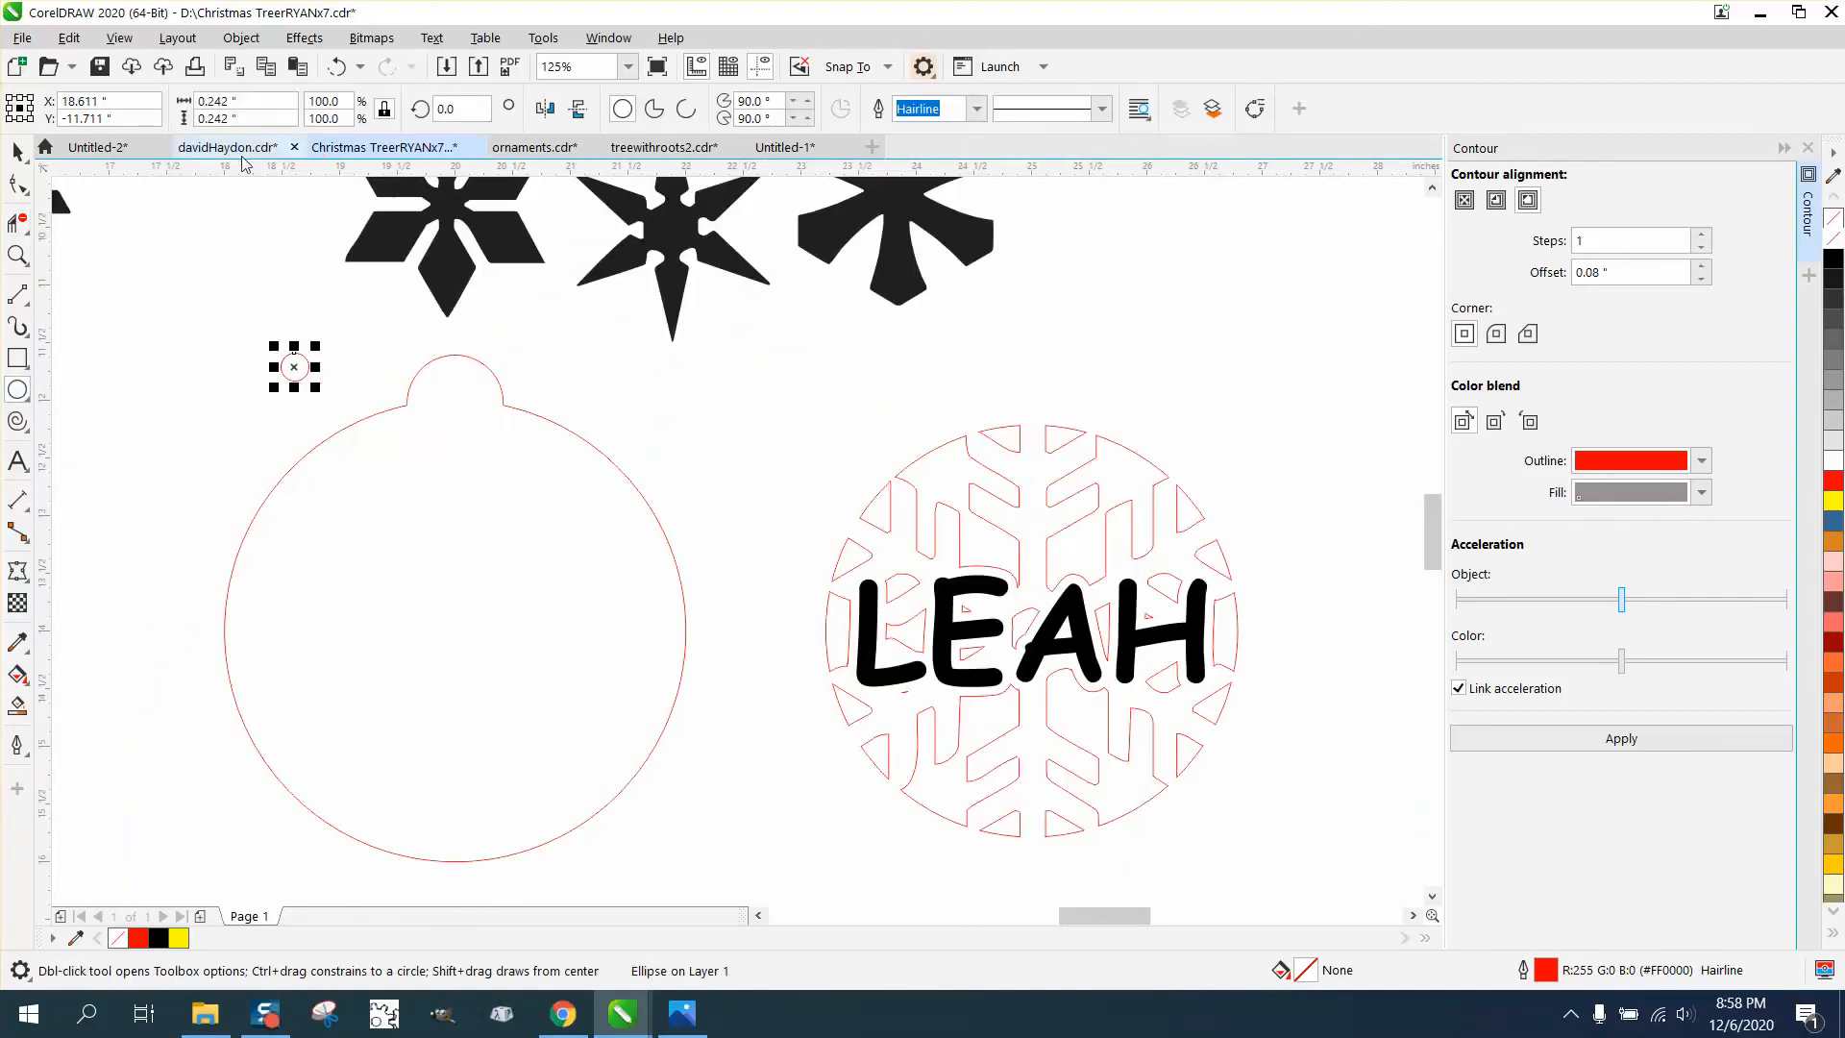
left_click(231, 101)
type(".25")
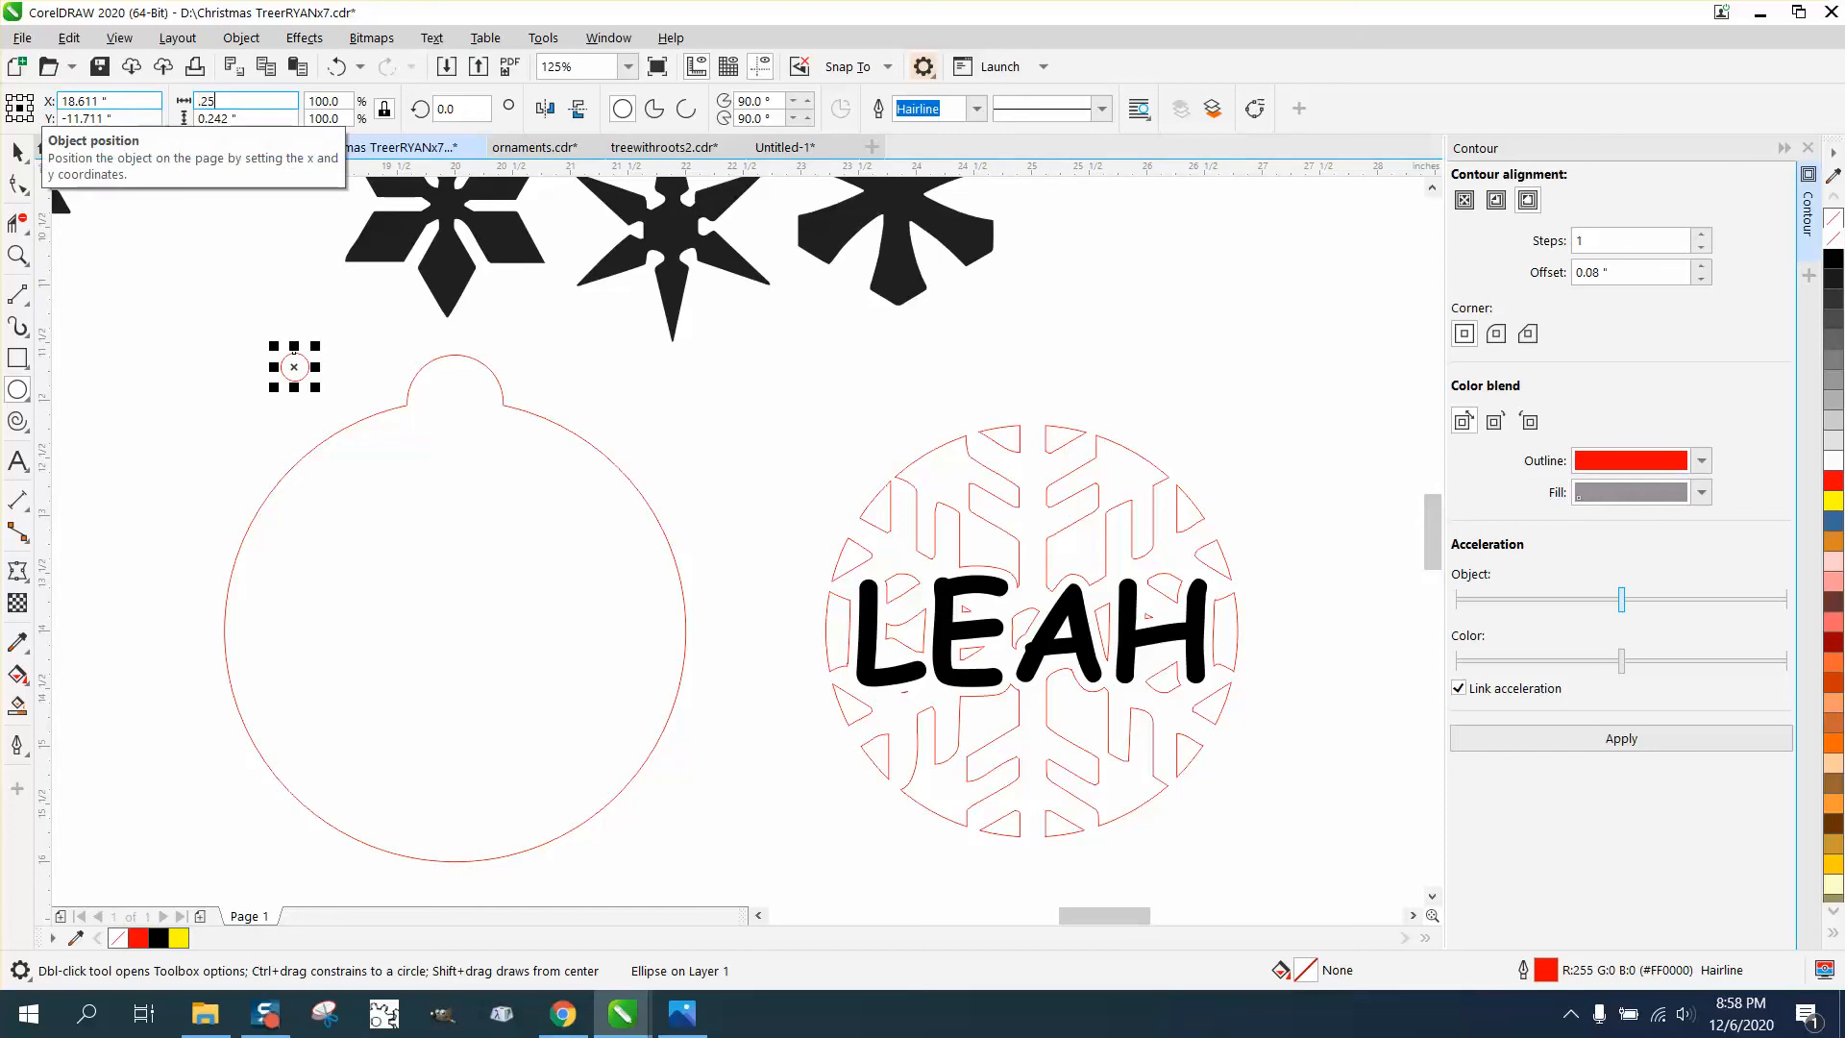
key("Return")
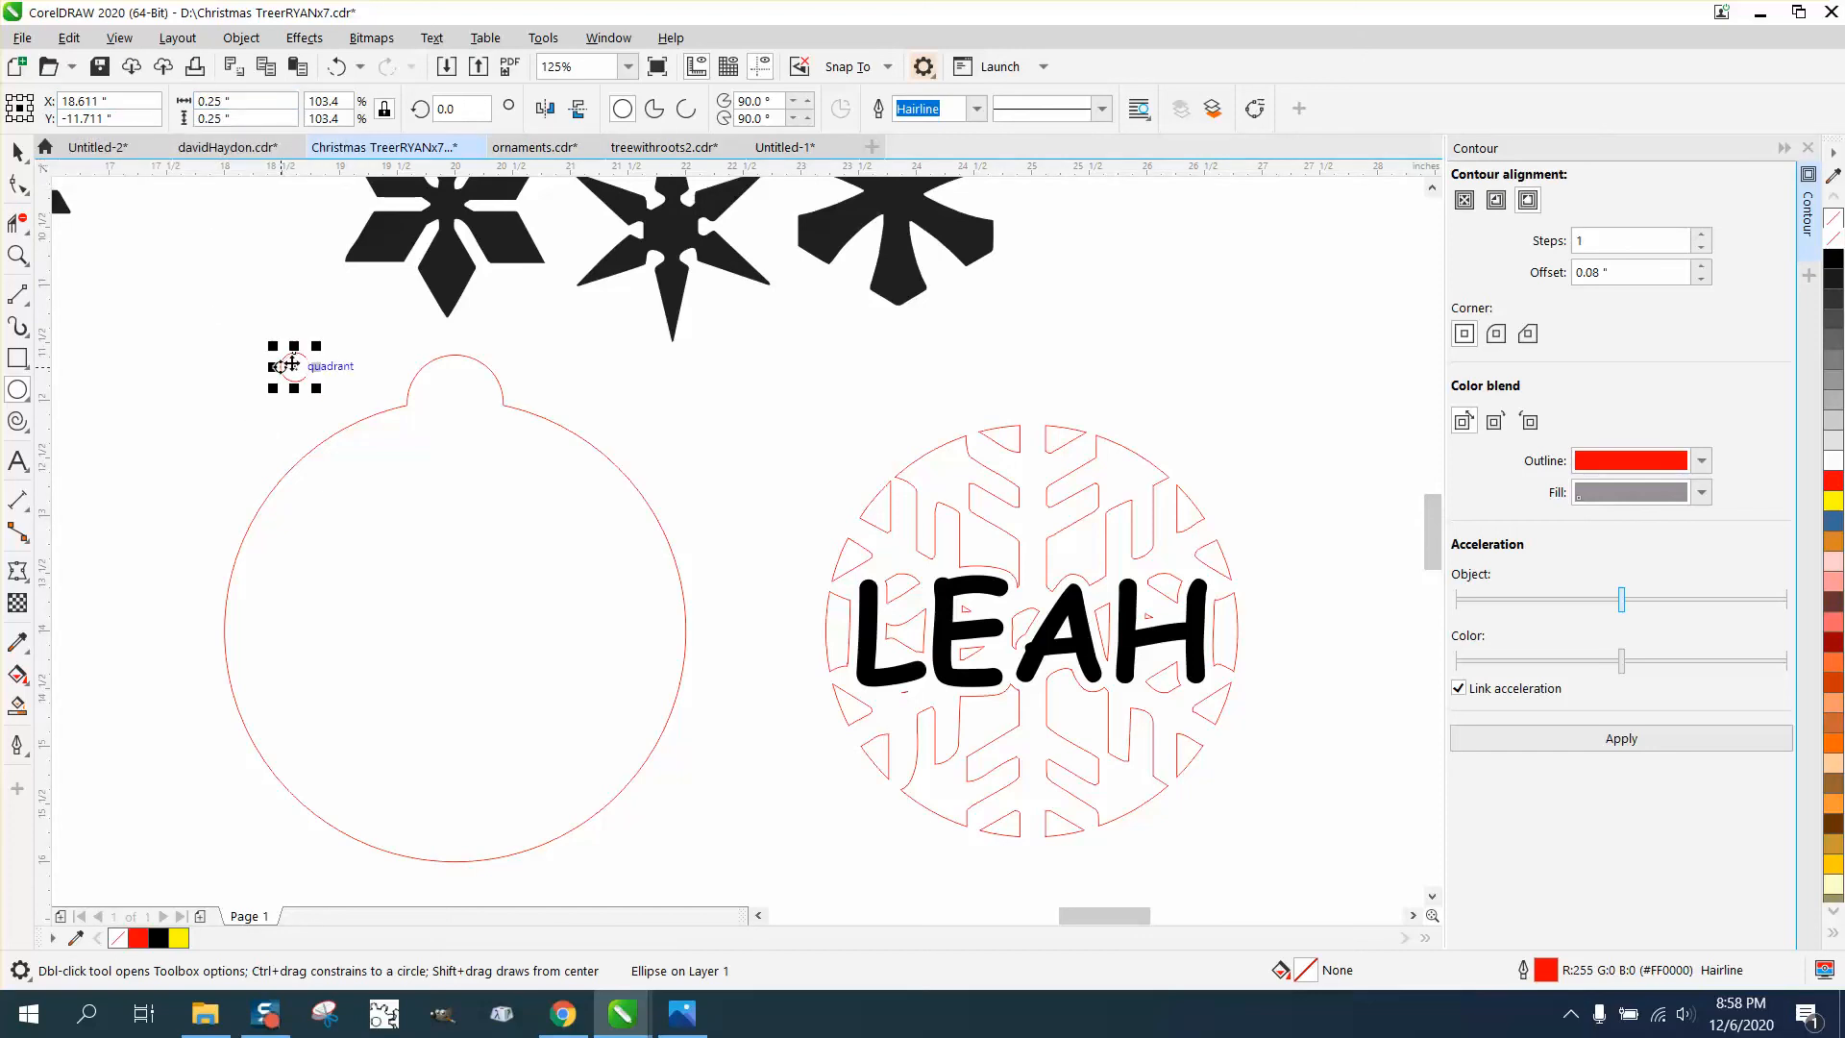
- Centre the 0.25-inch circle on the page and move it straight up into the hanging tab as its hole
key("p")
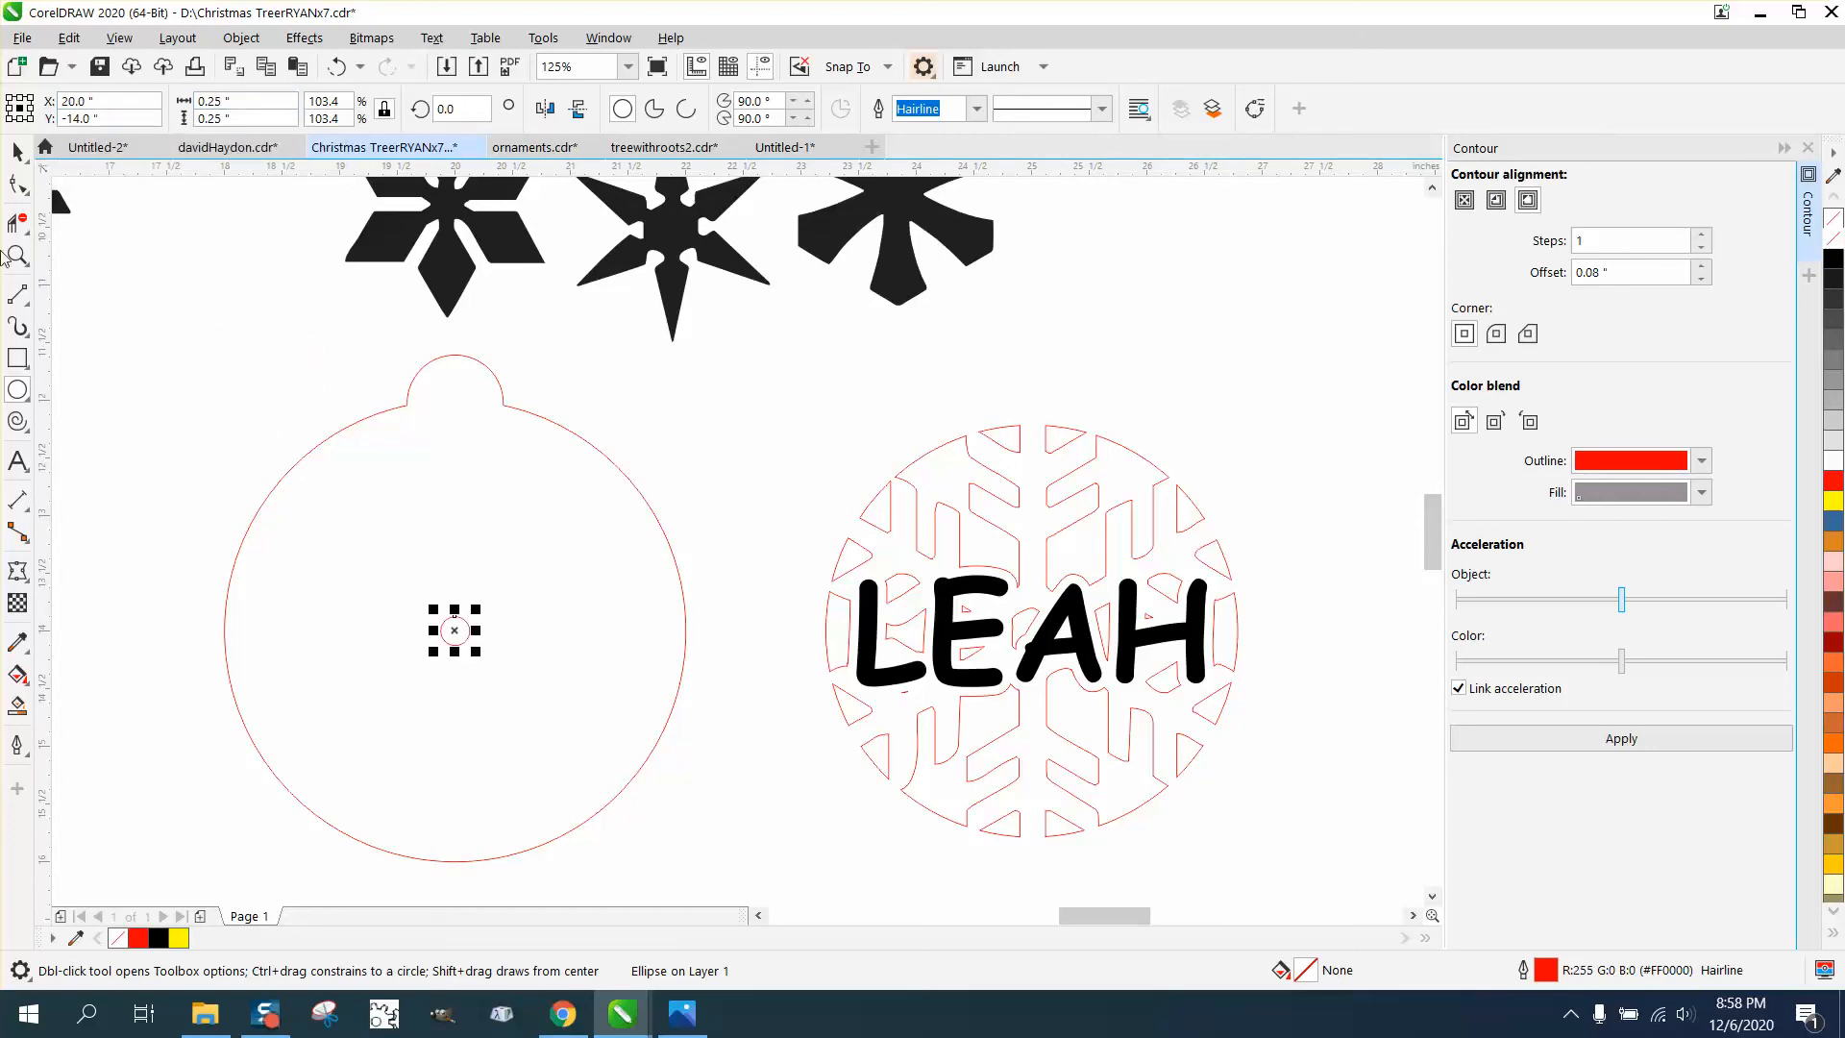
key("space")
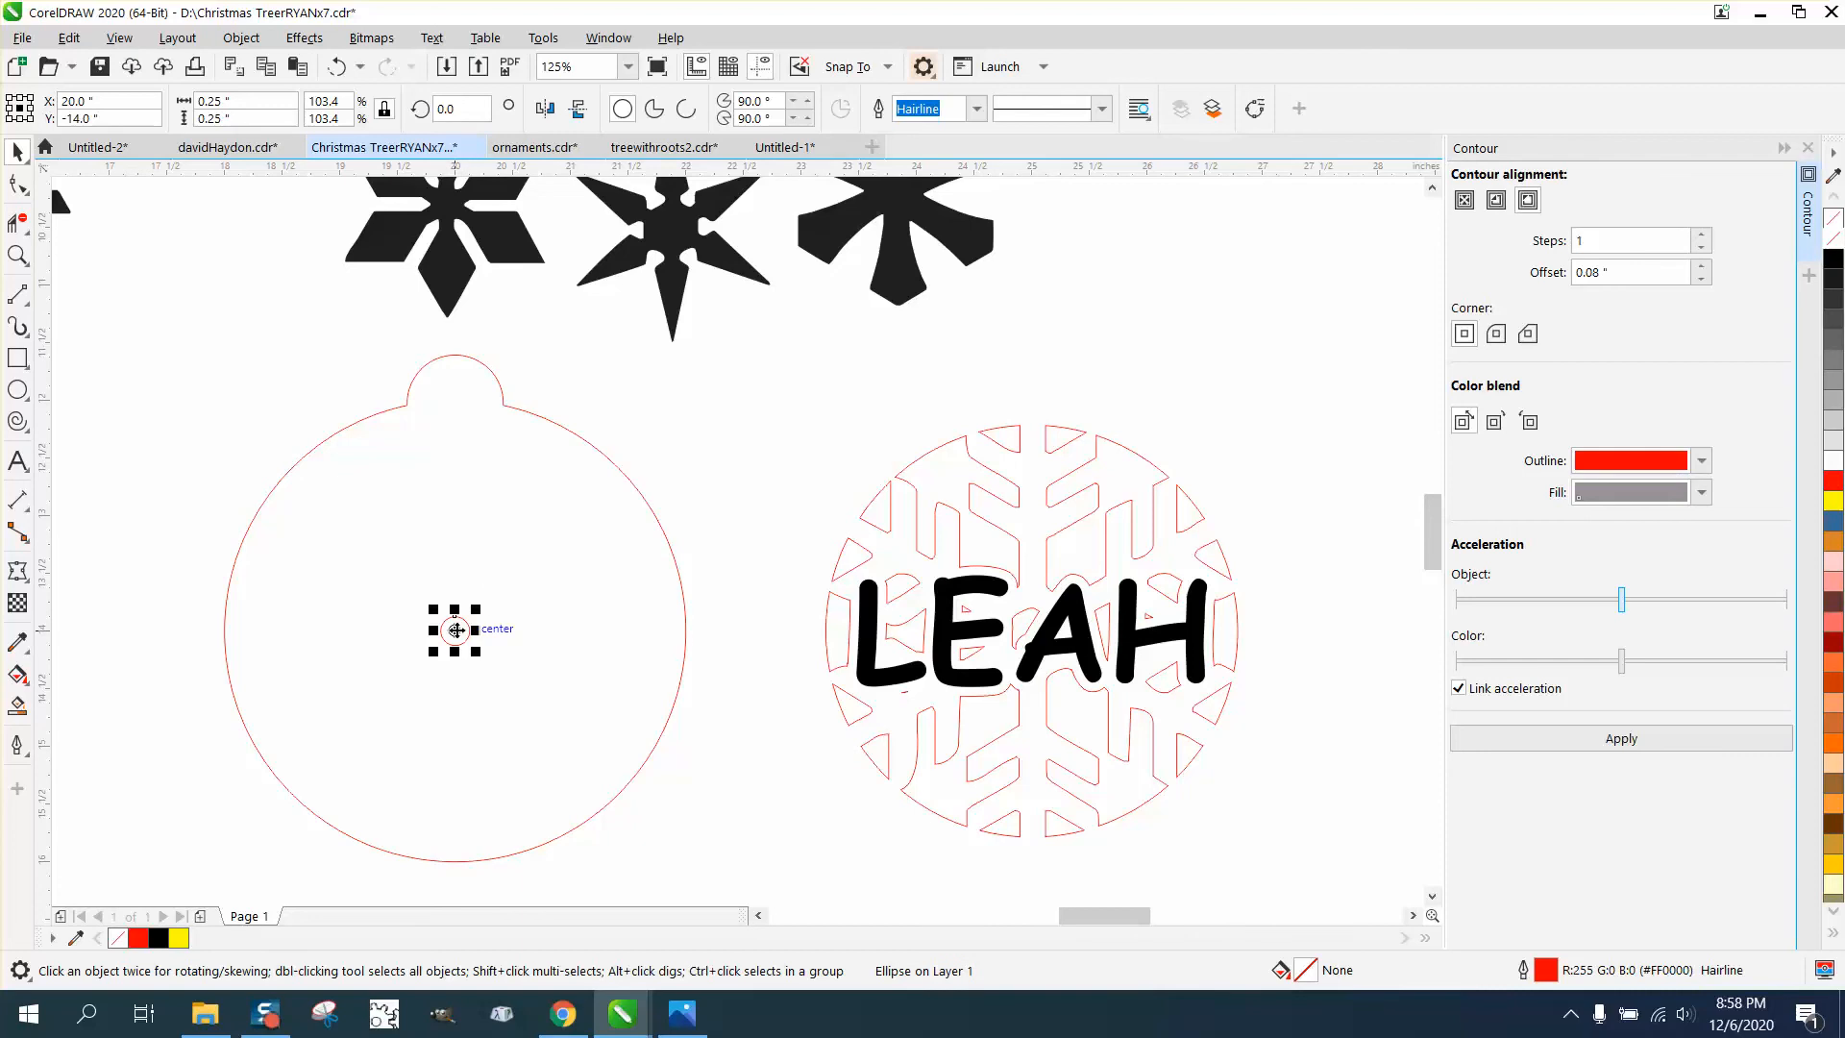
left_click_drag(457, 630, 454, 394)
- Nudge the snowflake and name together 5 inches left, back inside the ornament outline
scroll(454, 398, "down", 2)
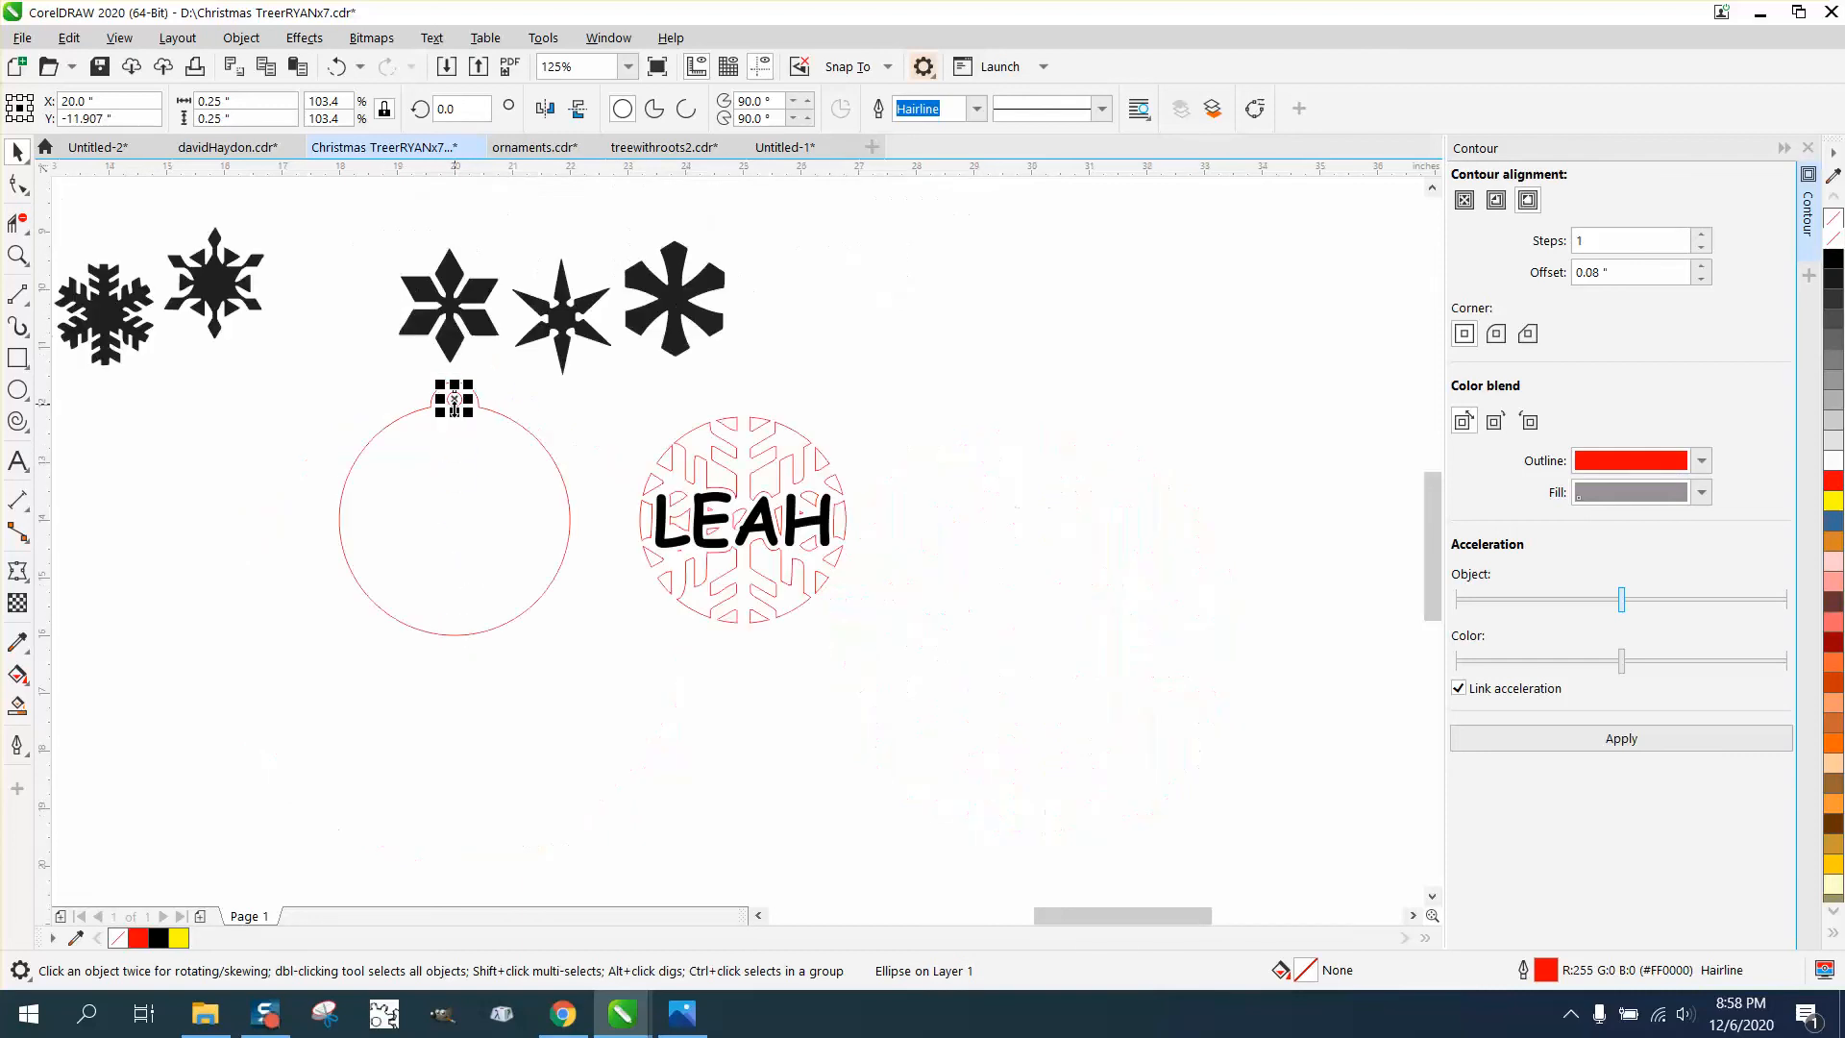
left_click_drag(627, 399, 940, 678)
key("Left")
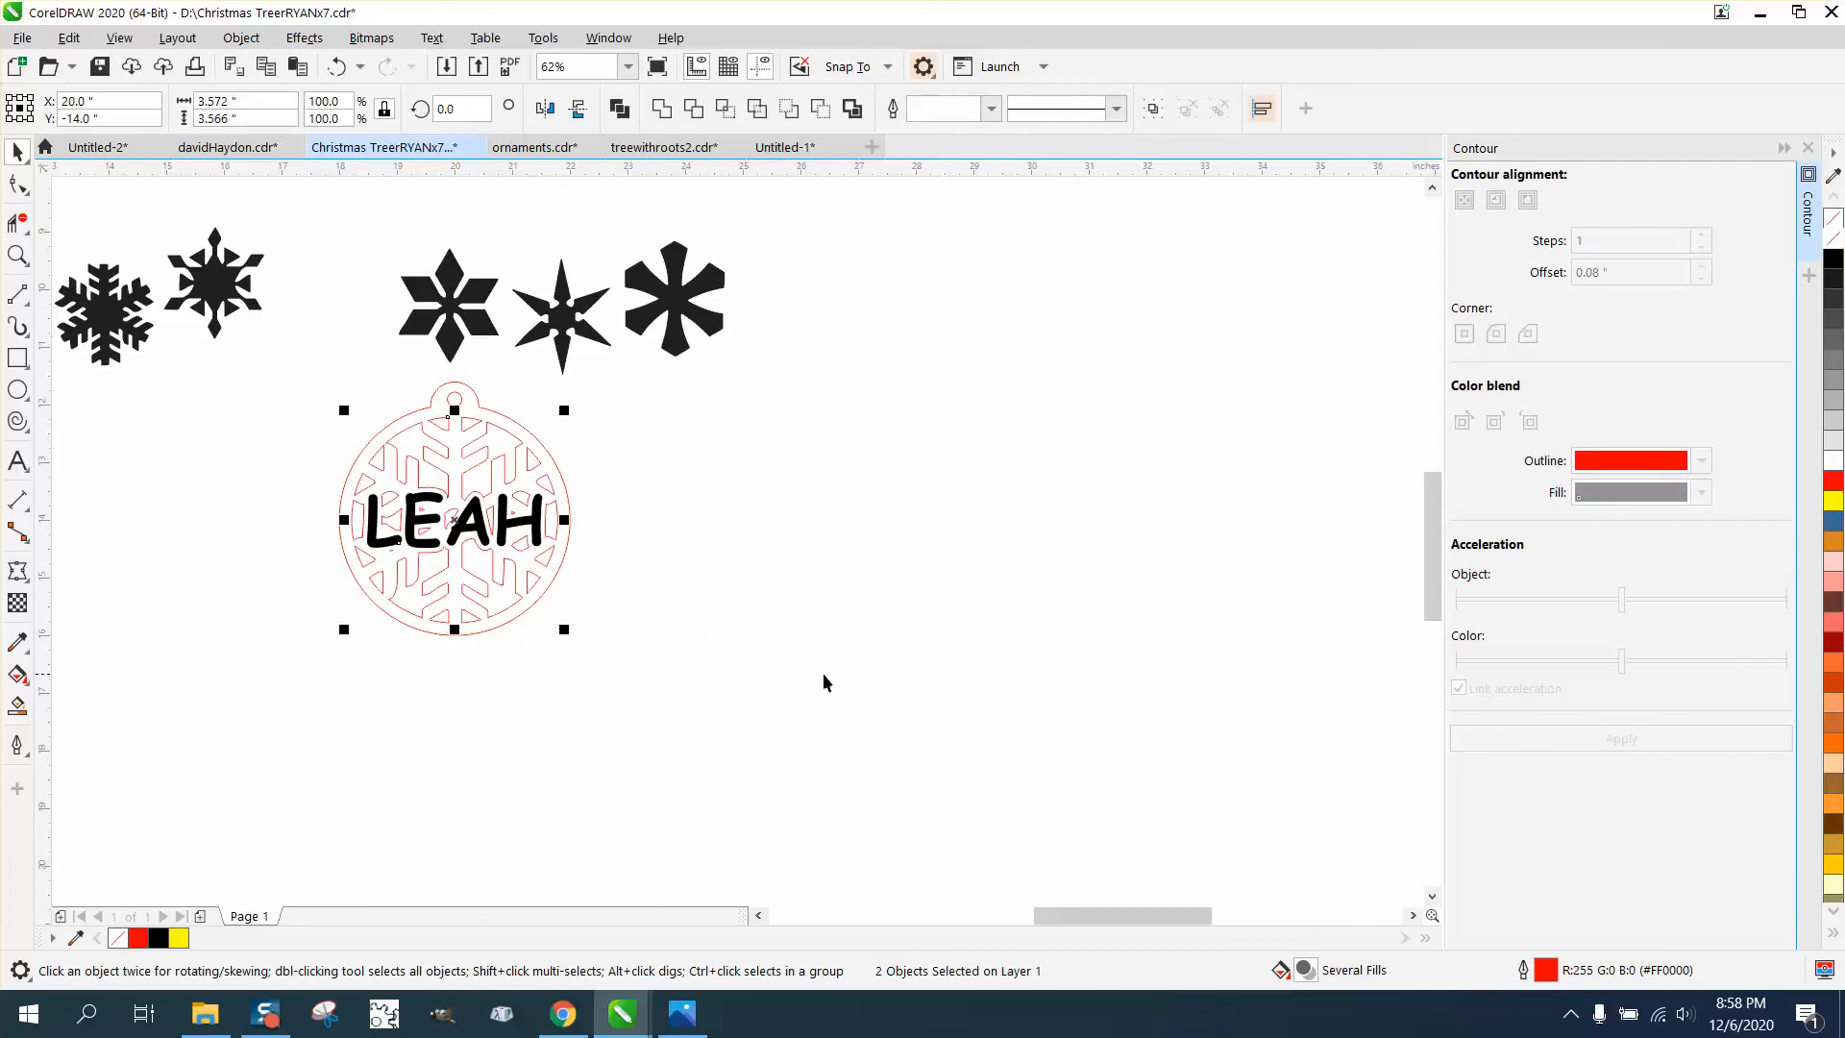
- Try to make an unfilled, red-outlined copy of the ornament with Smart Fill, placed 5 inches to its right
left_click(18, 709)
left_click(539, 457)
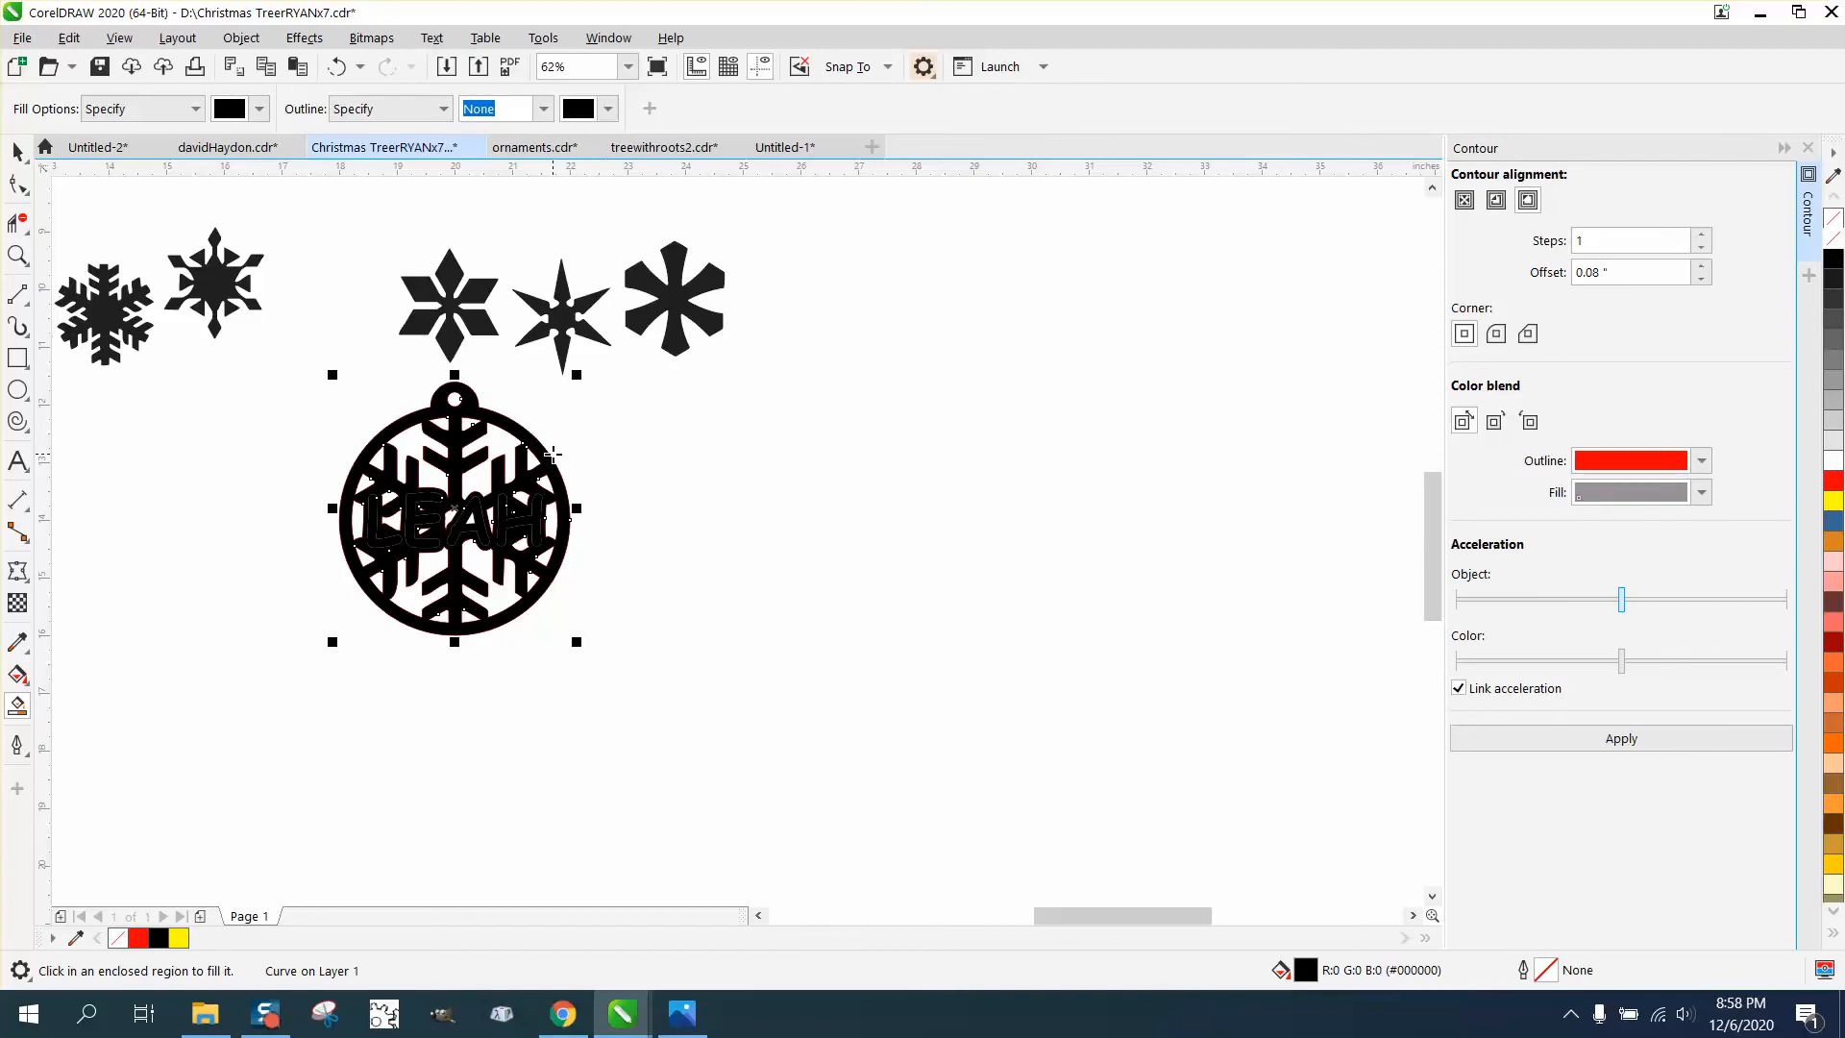
key("Right")
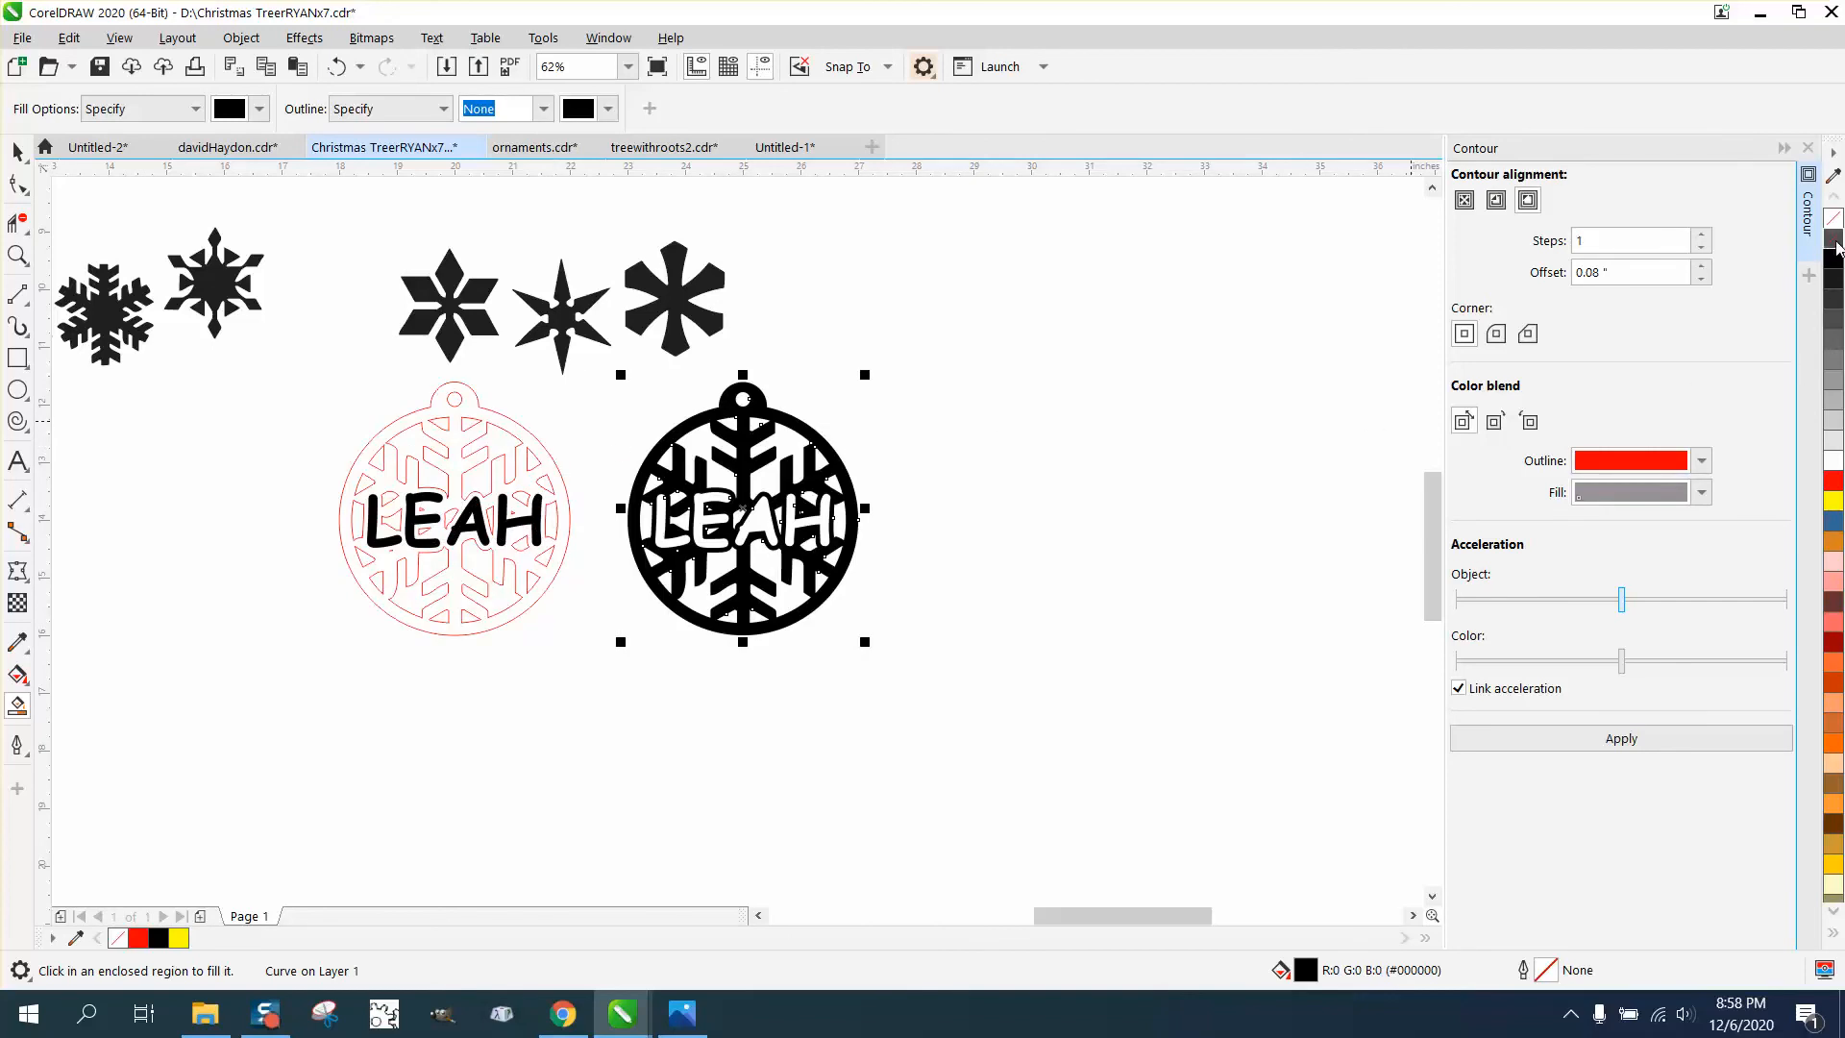
left_click(1837, 245)
right_click(1835, 481)
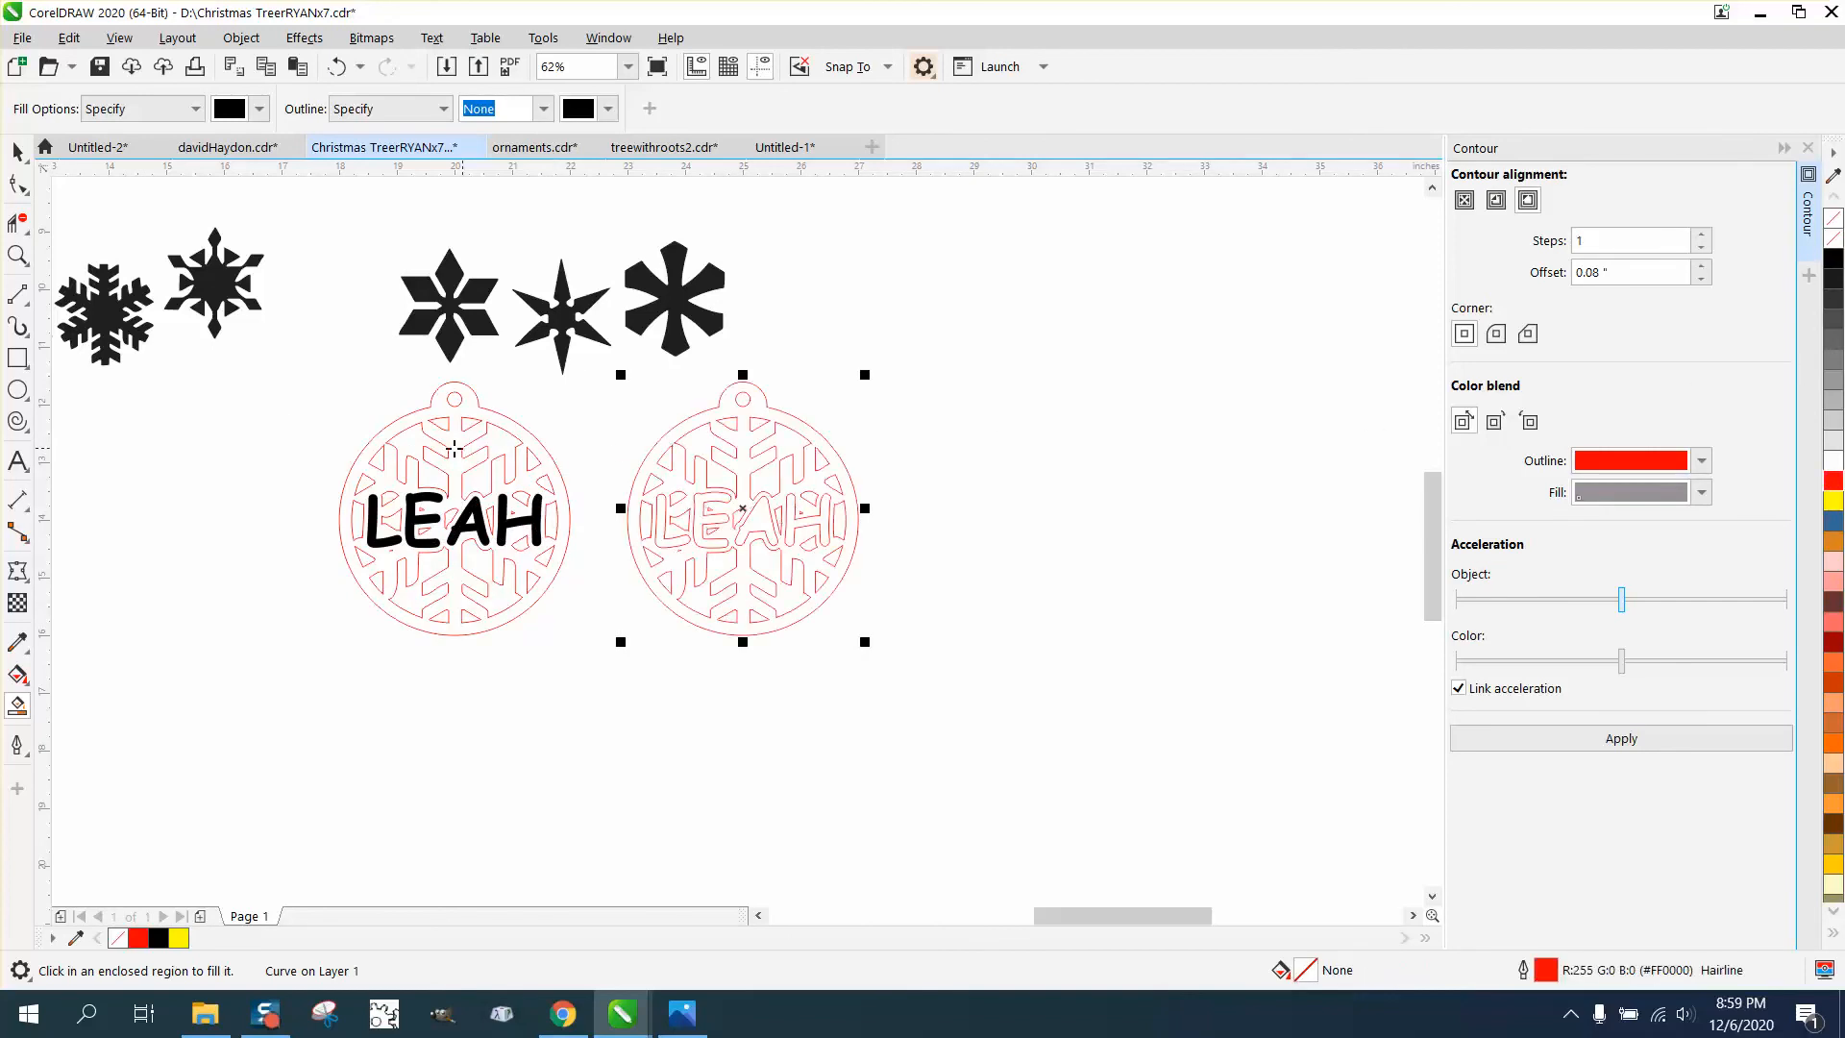
- Examine the outlined ornament copy up close, checking how its contours run around the letters of the name
left_click(17, 151)
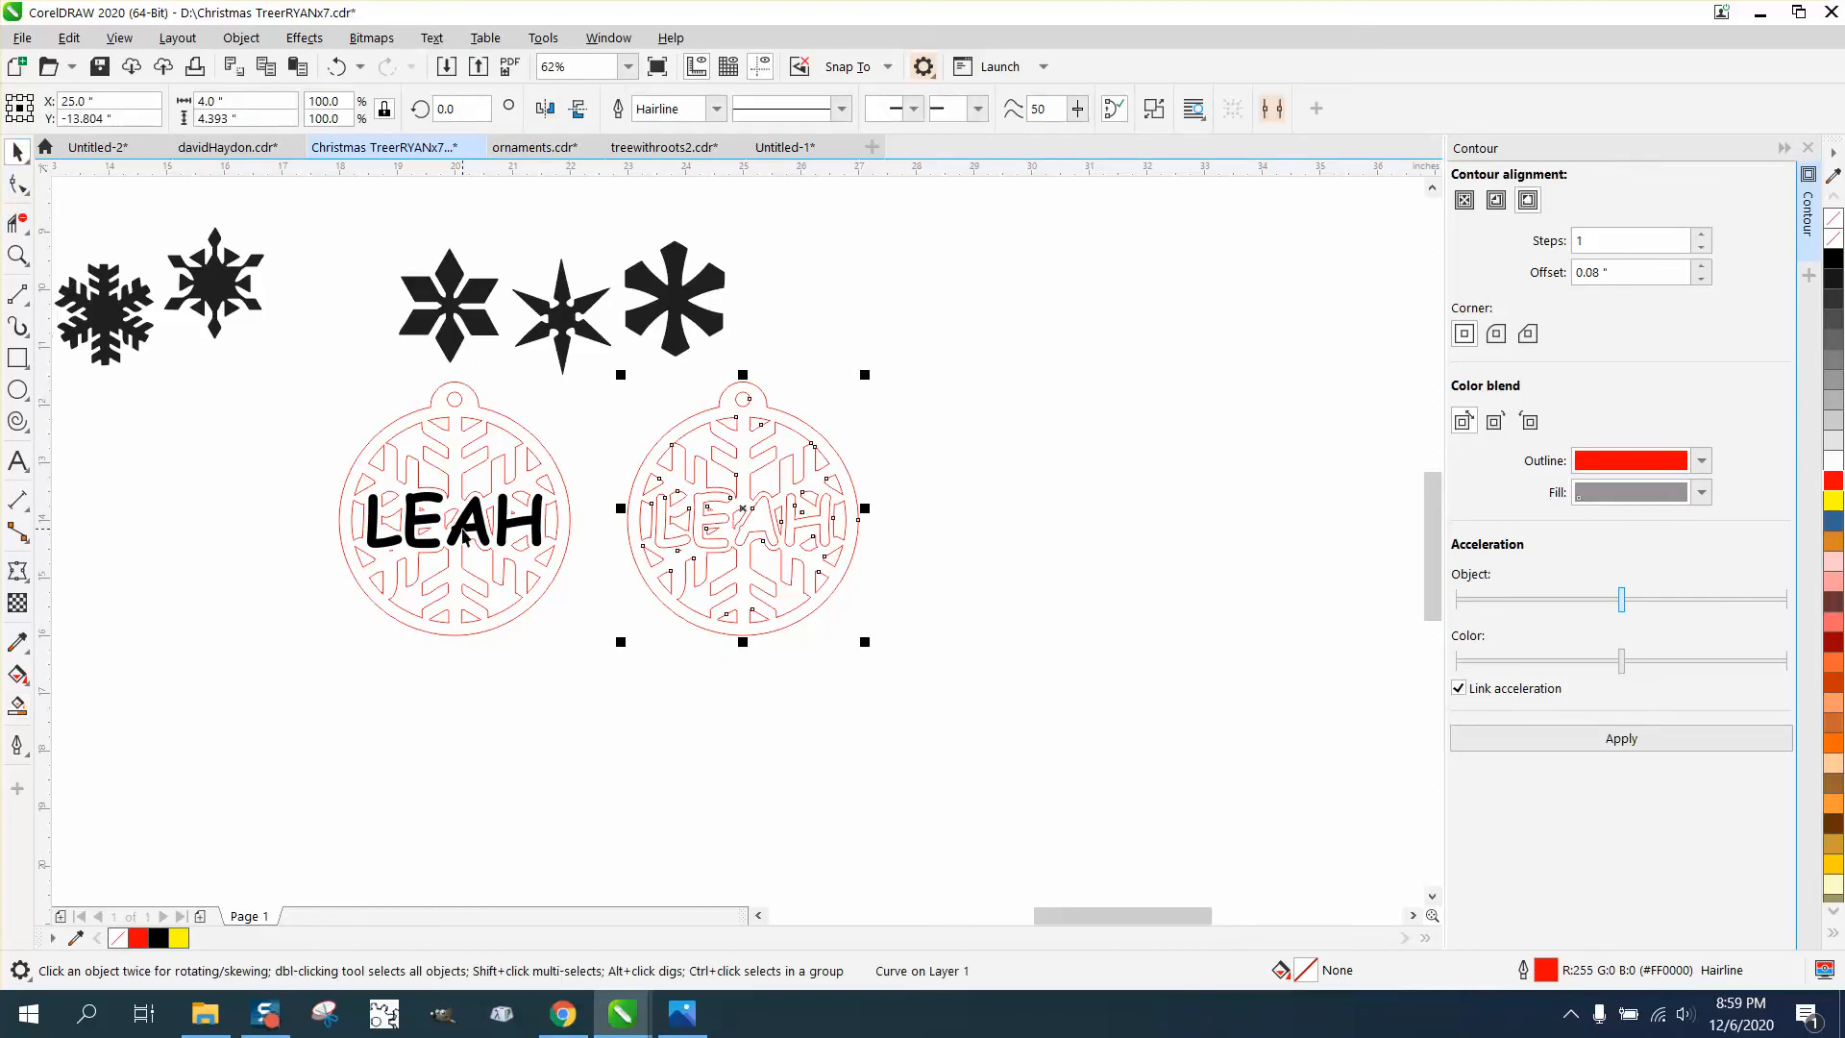
left_click(640, 390)
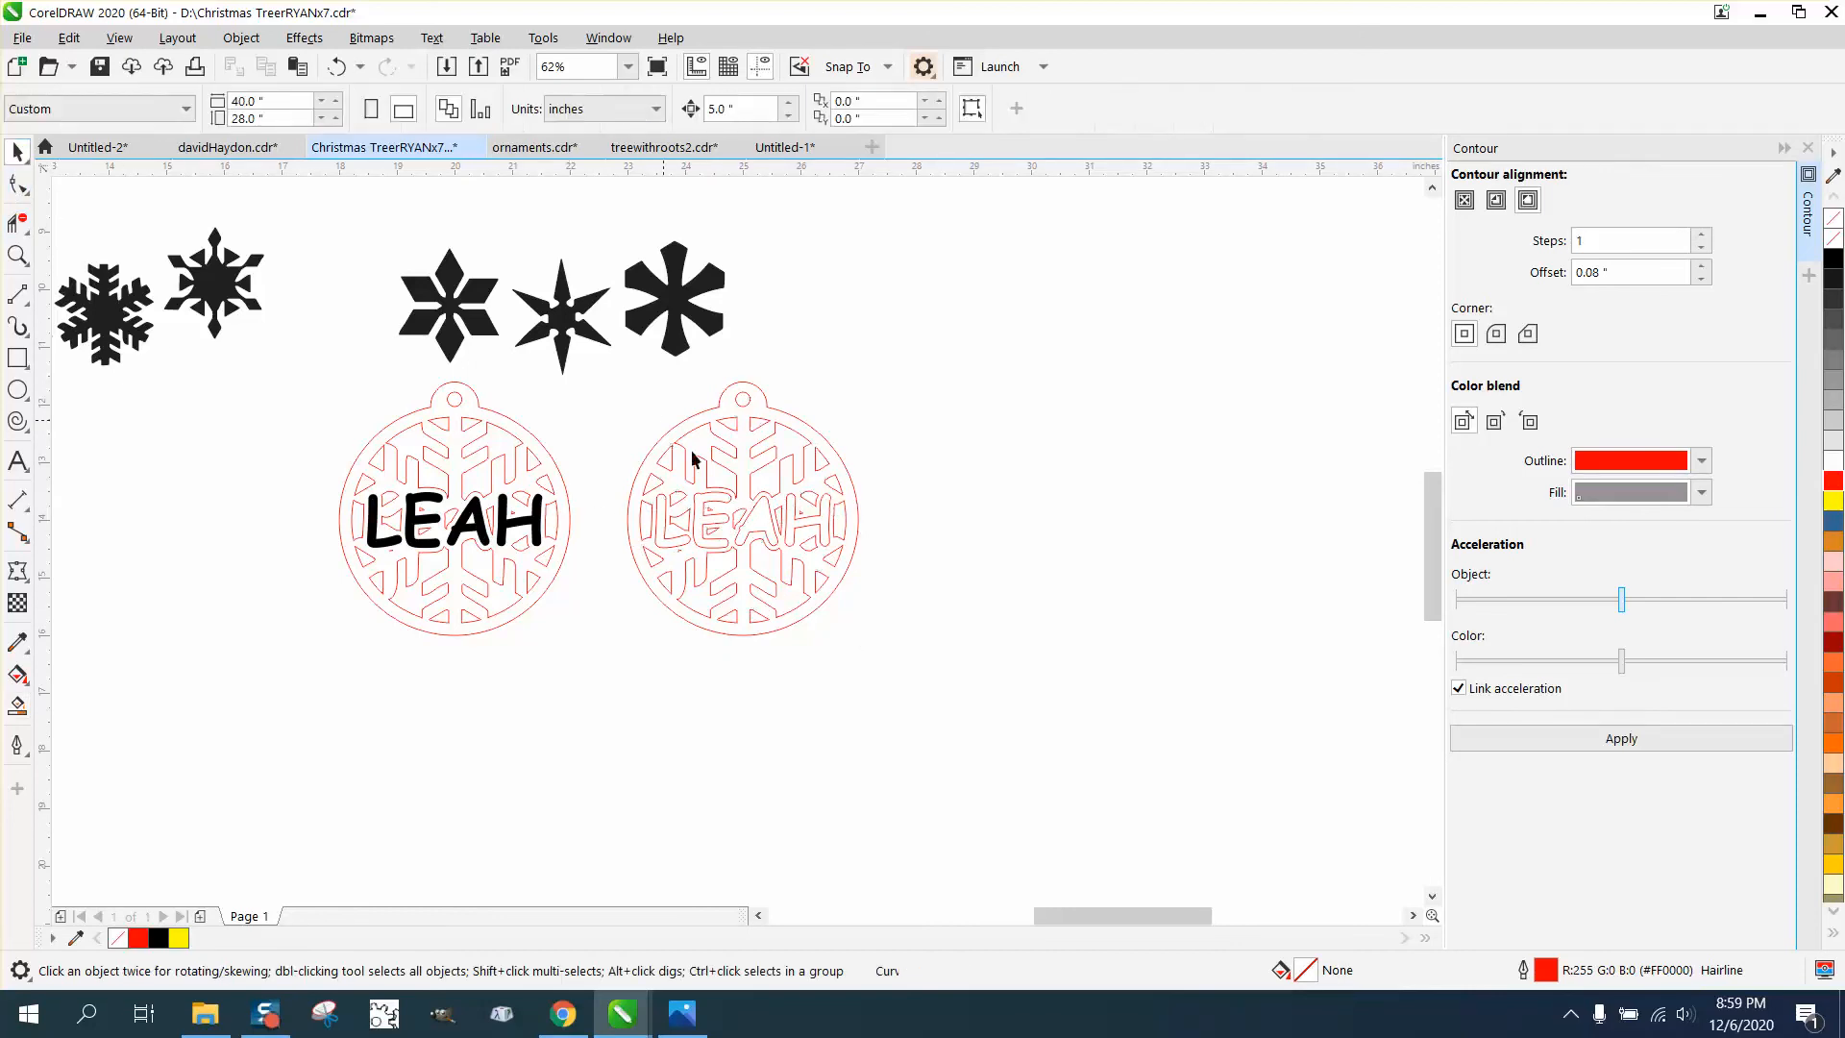
left_click(663, 498)
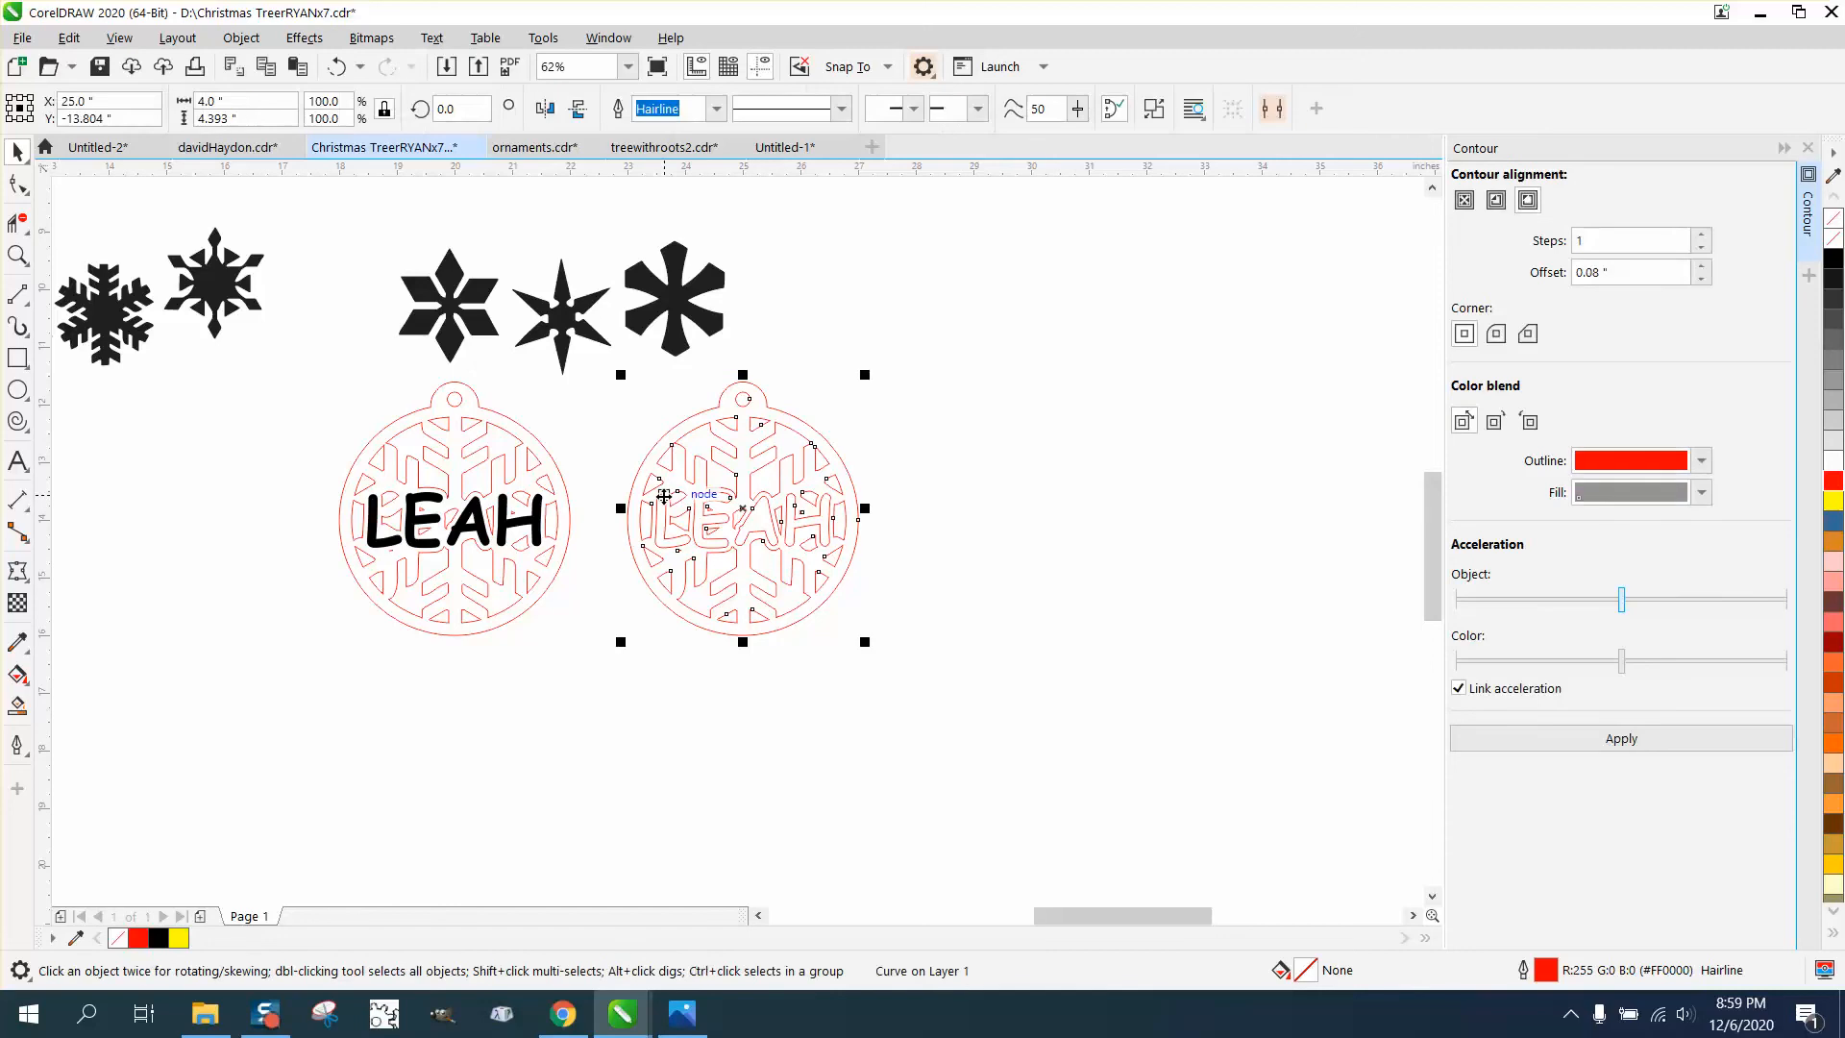
left_click(605, 451)
key("z")
left_click_drag(601, 445, 1020, 667)
key("space")
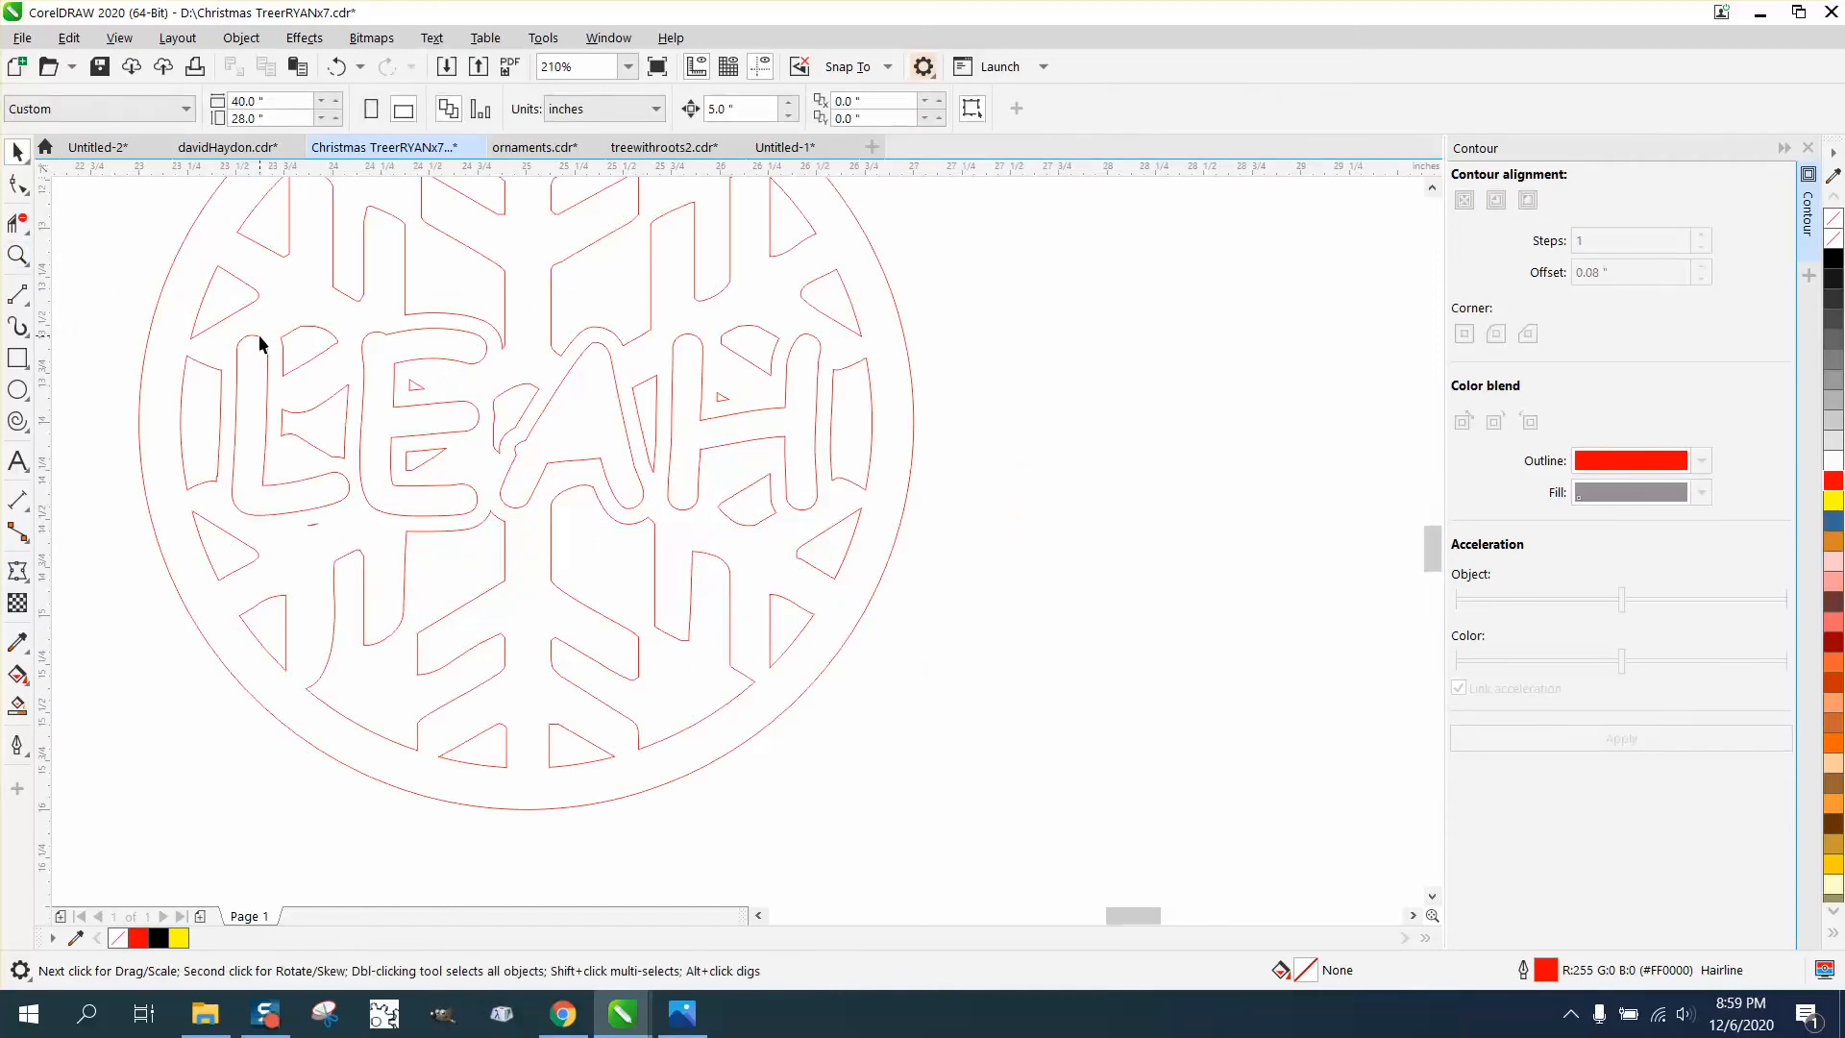
left_click(259, 346)
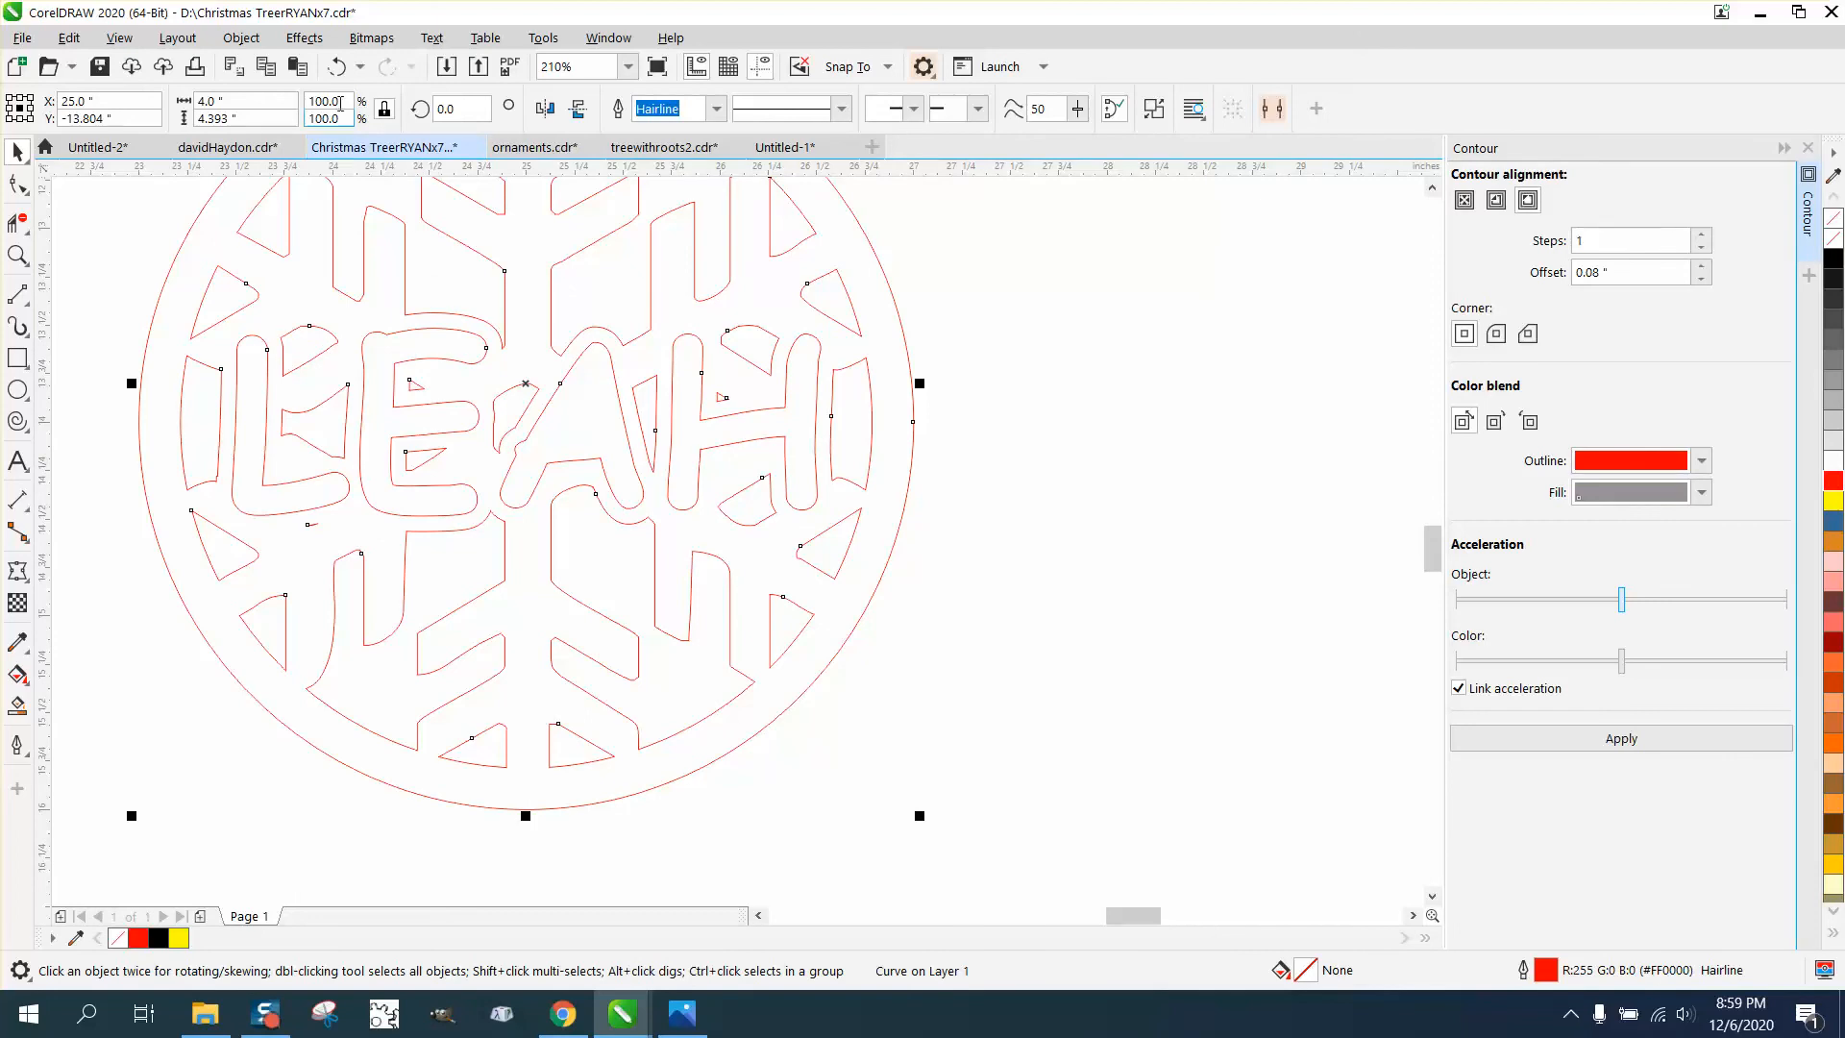
- Undo the recolouring, the move and the Smart Fill of the ornament copy
left_click(336, 67)
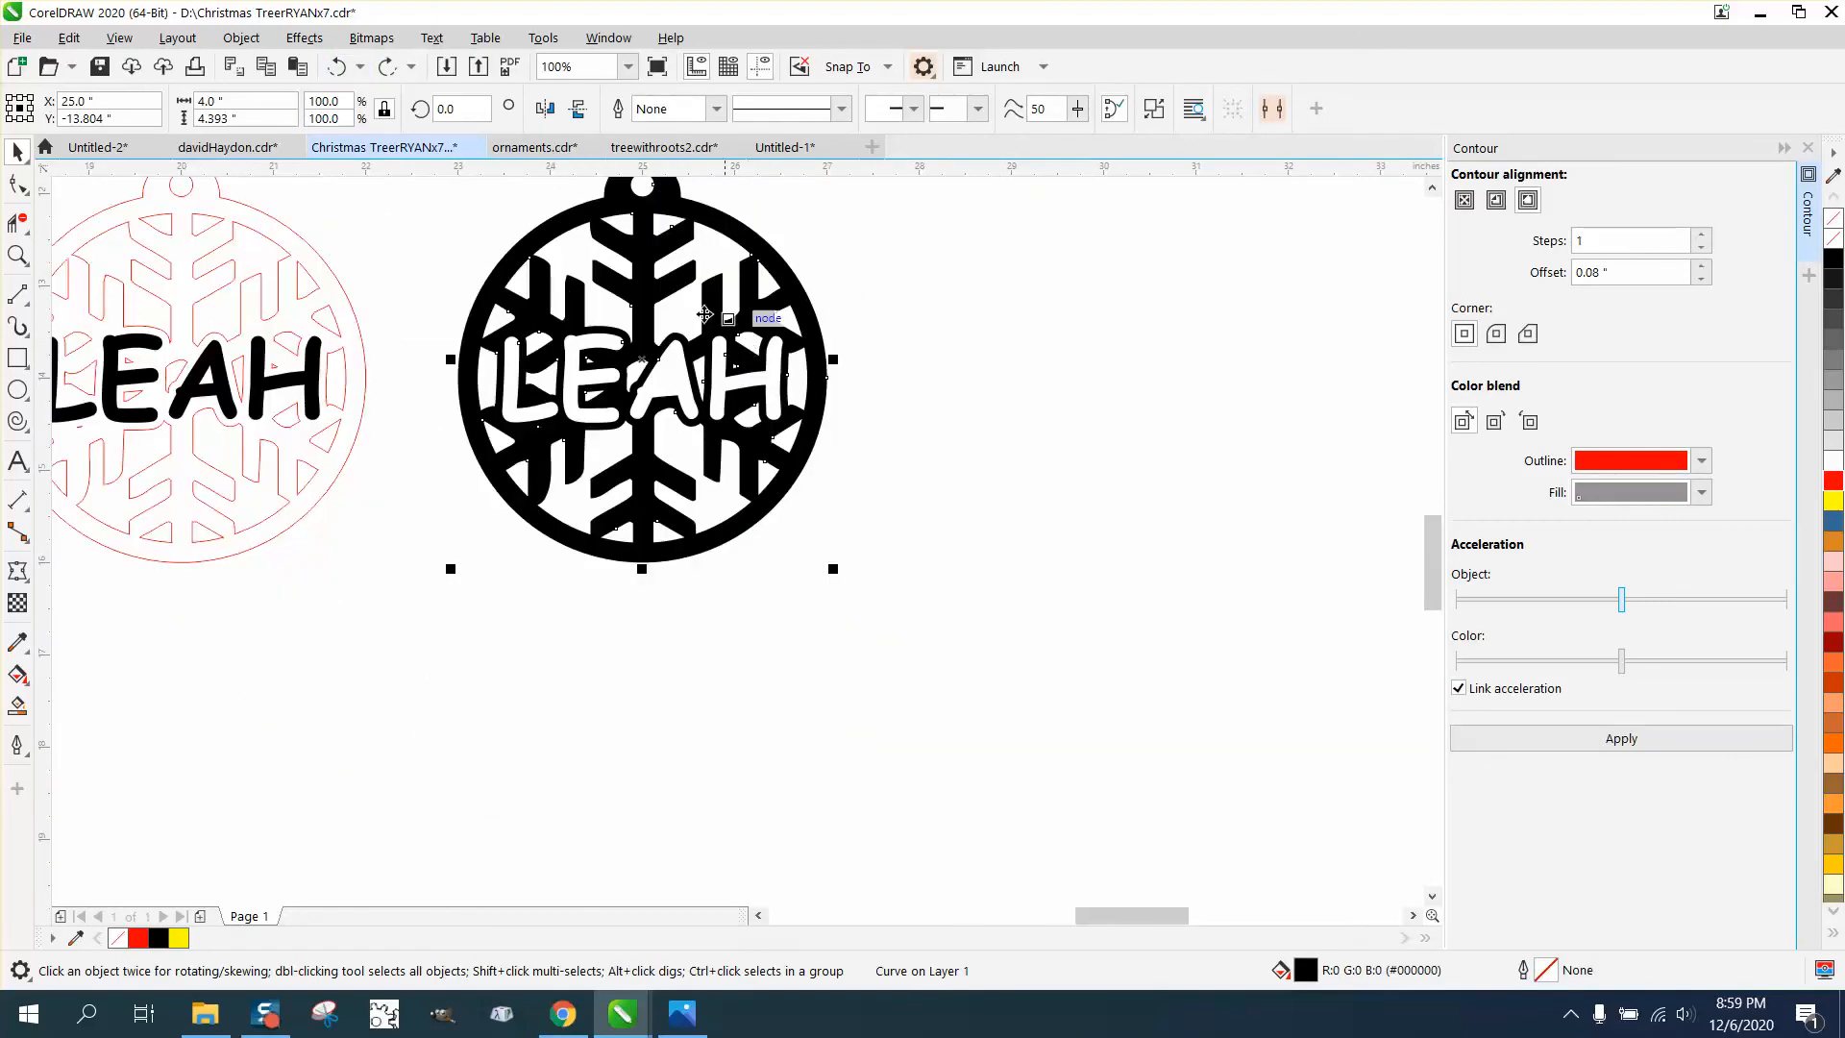
left_click(337, 66)
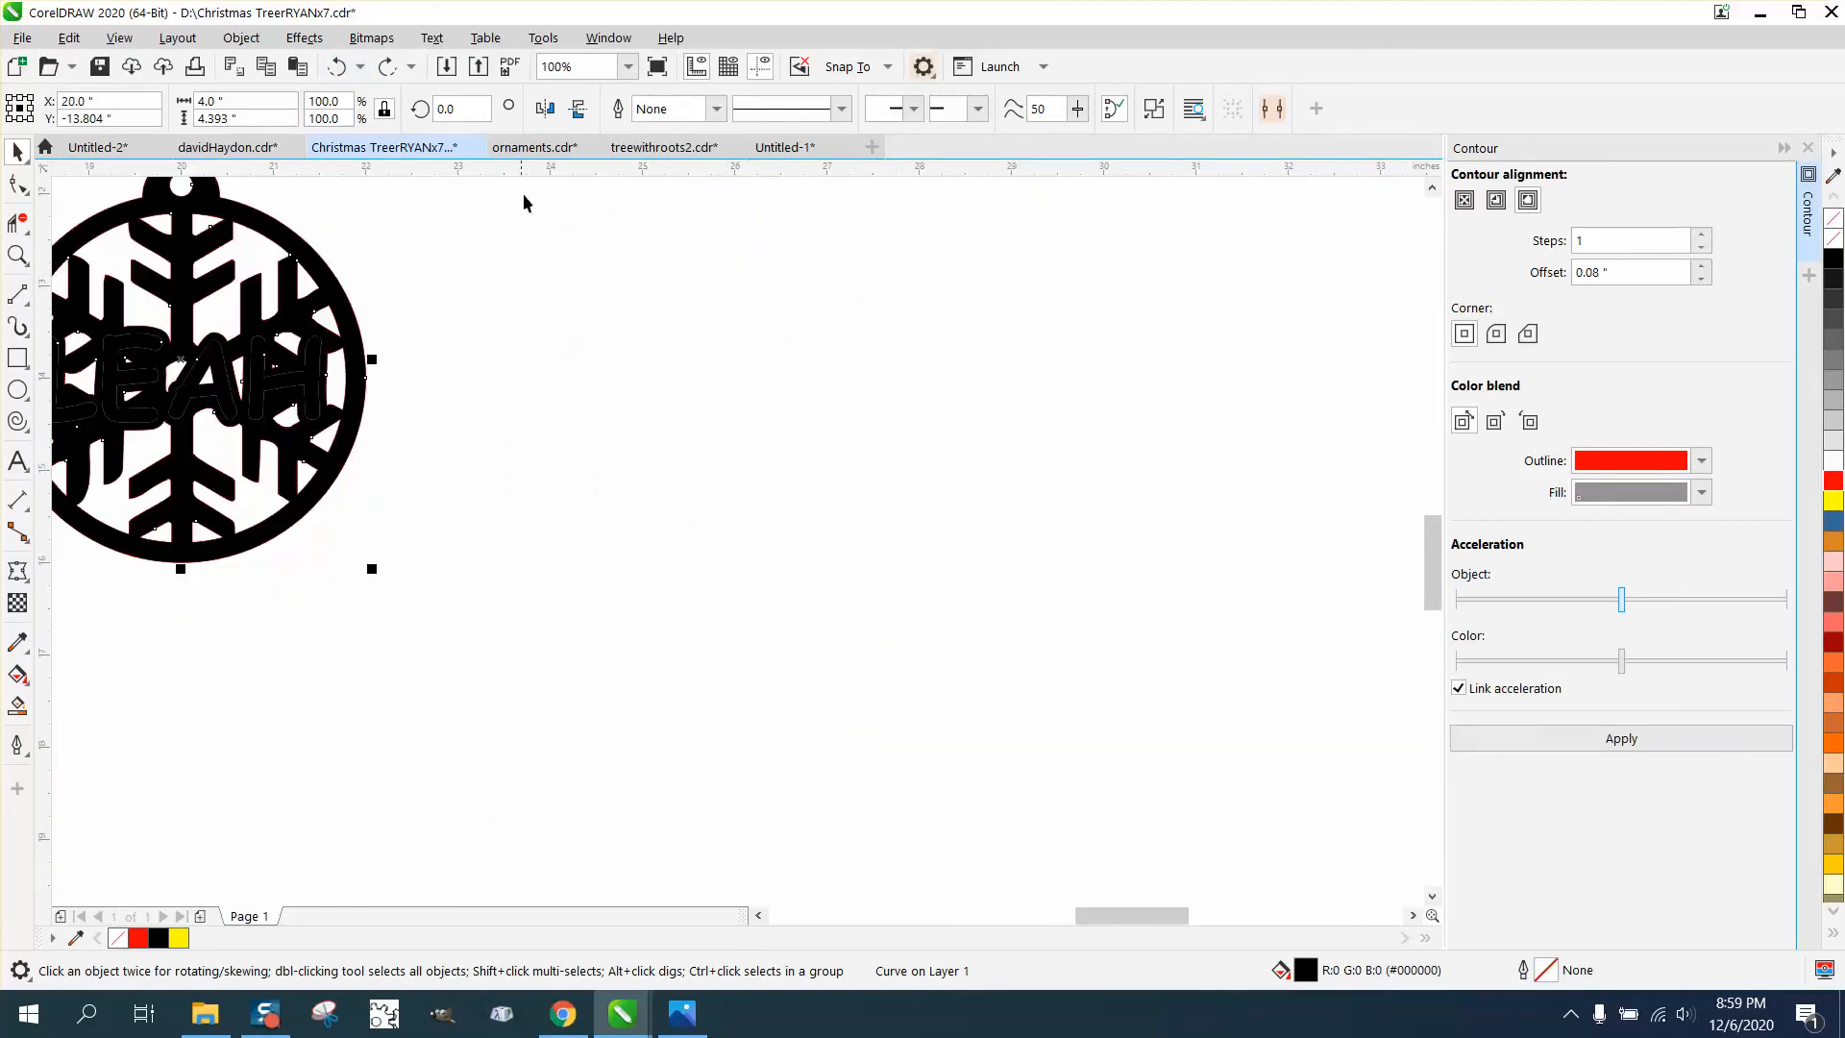
left_click(336, 67)
scroll(578, 358, "down", 2)
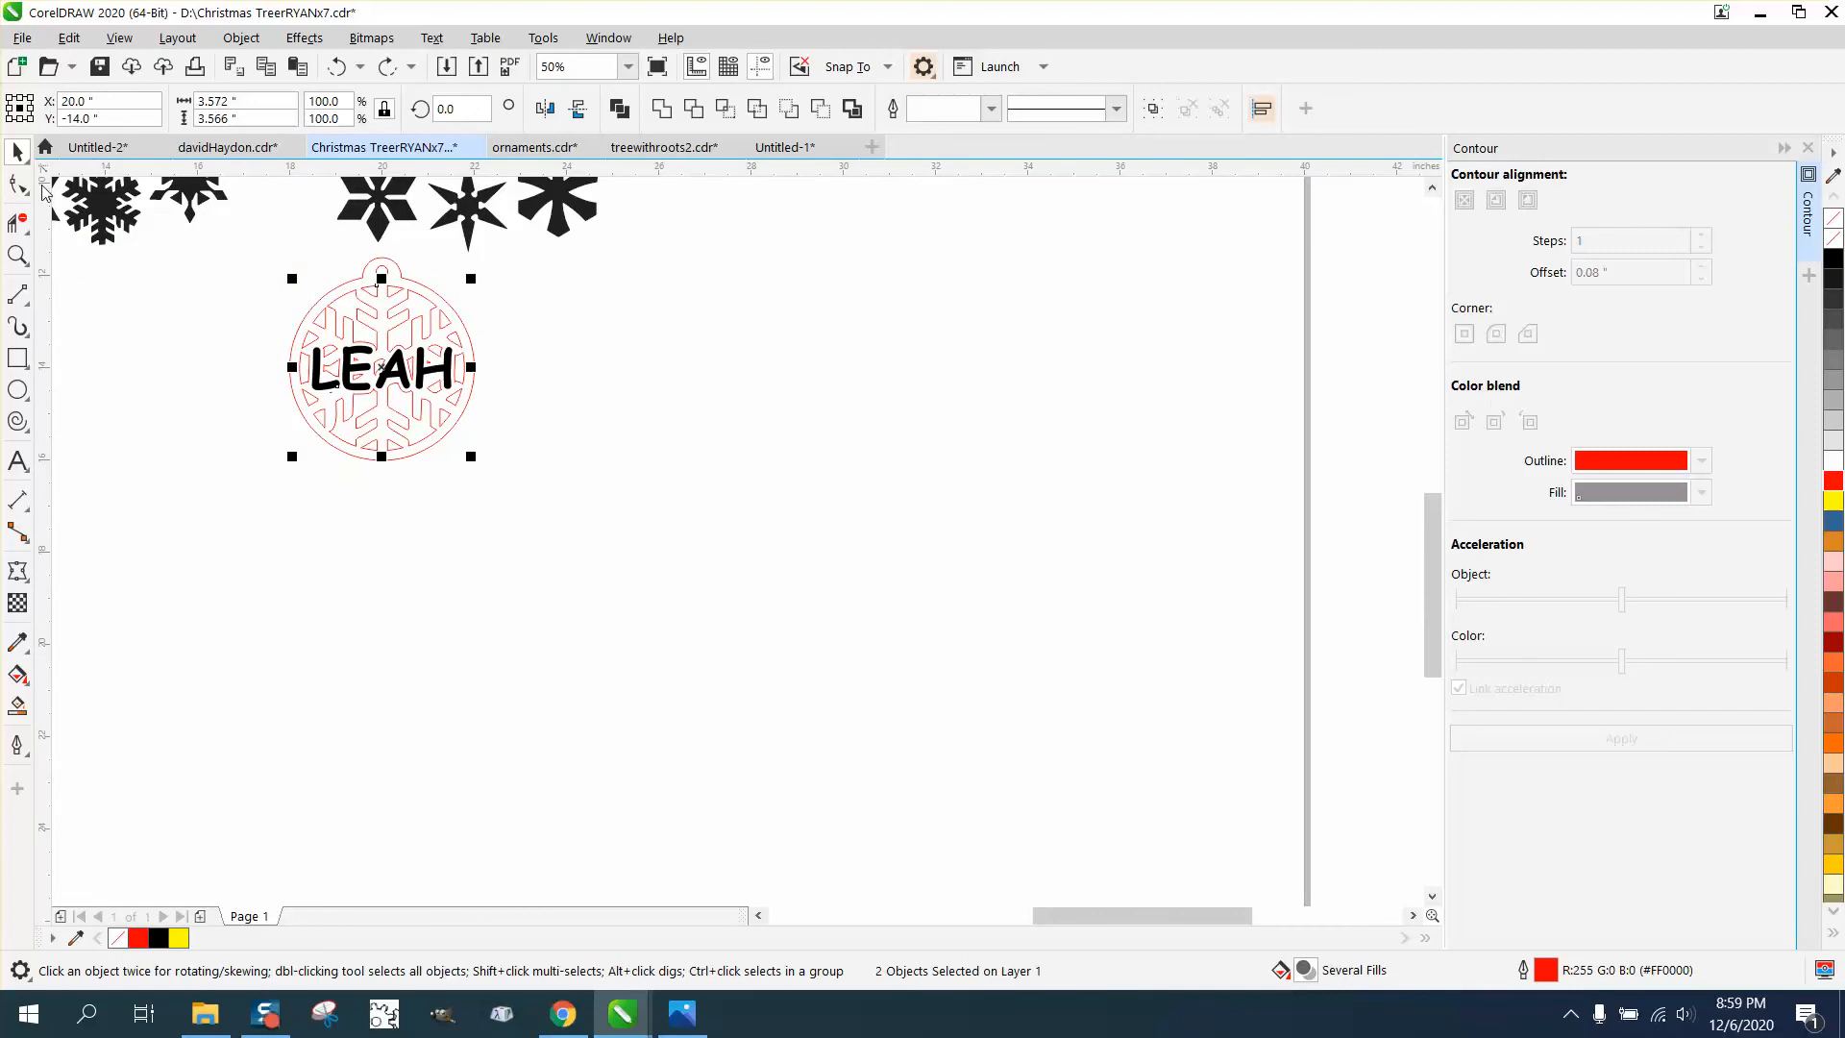
- Select only the black name and nudge it 5 inches right, out of the ornament
left_click(147, 279)
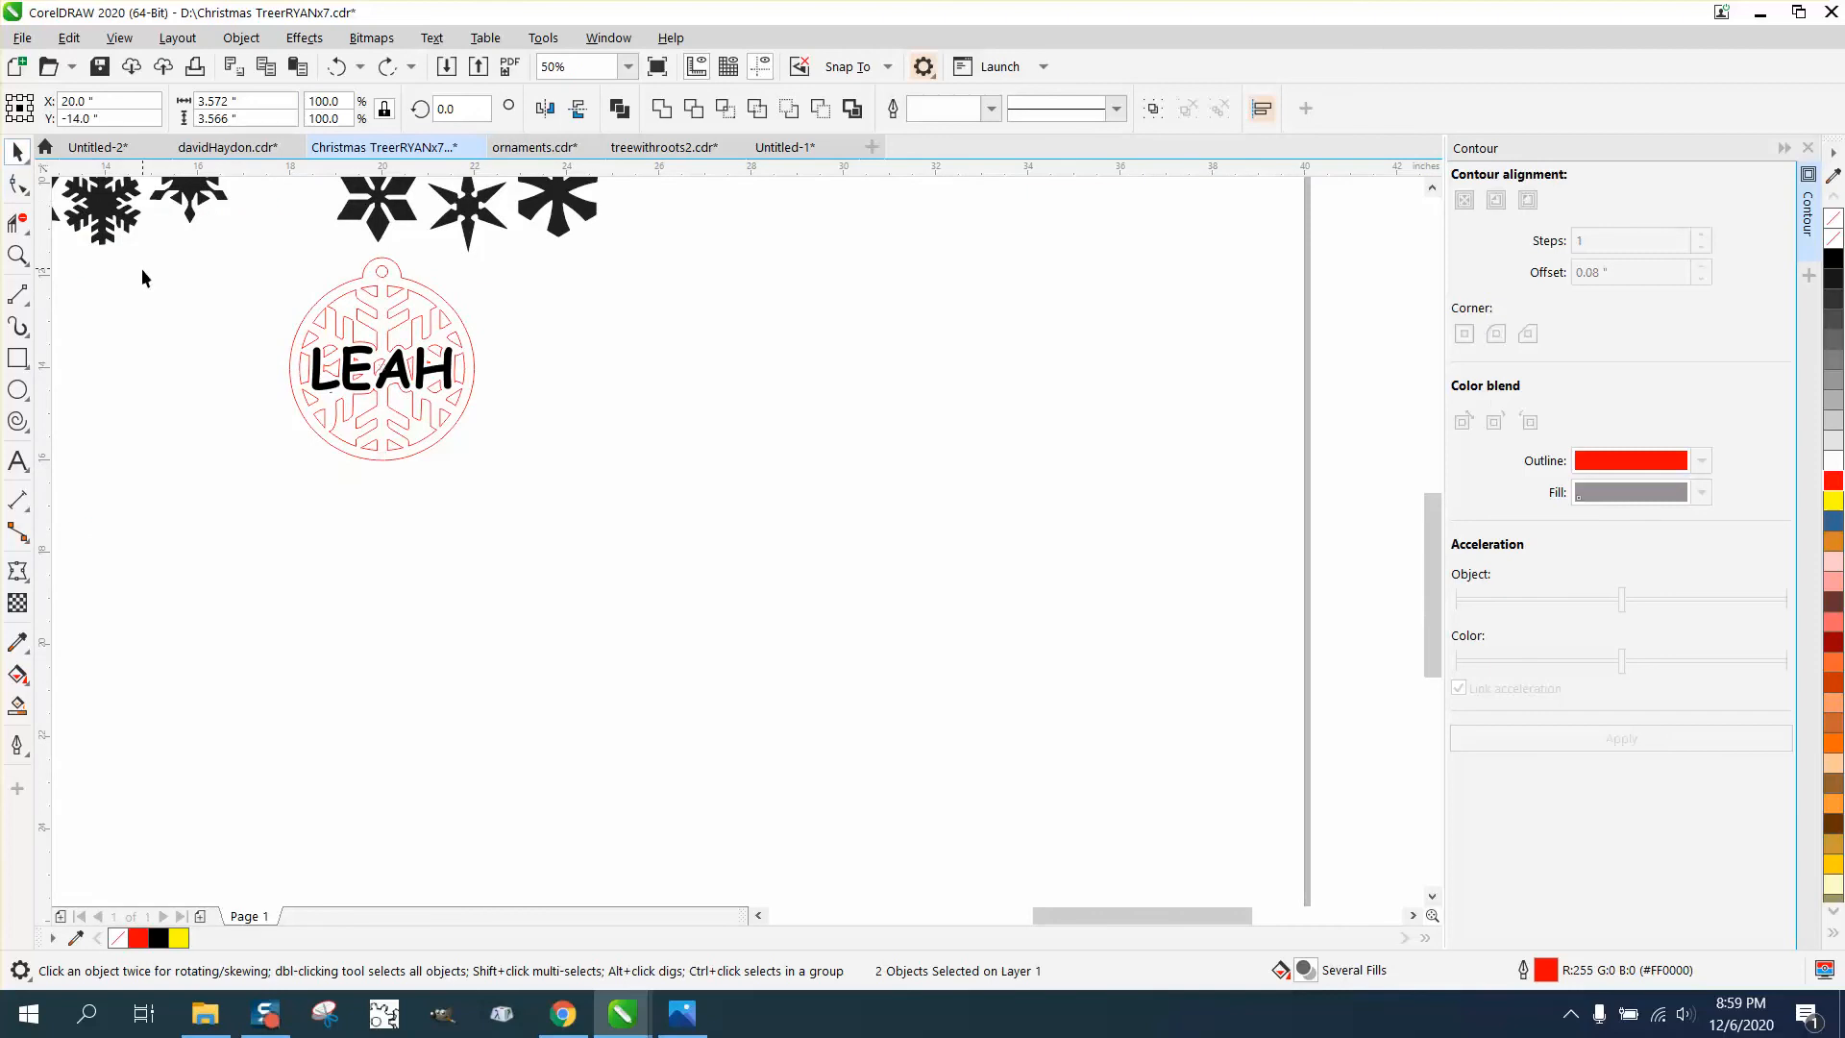
left_click(449, 373)
key("ctrl+shift+z")
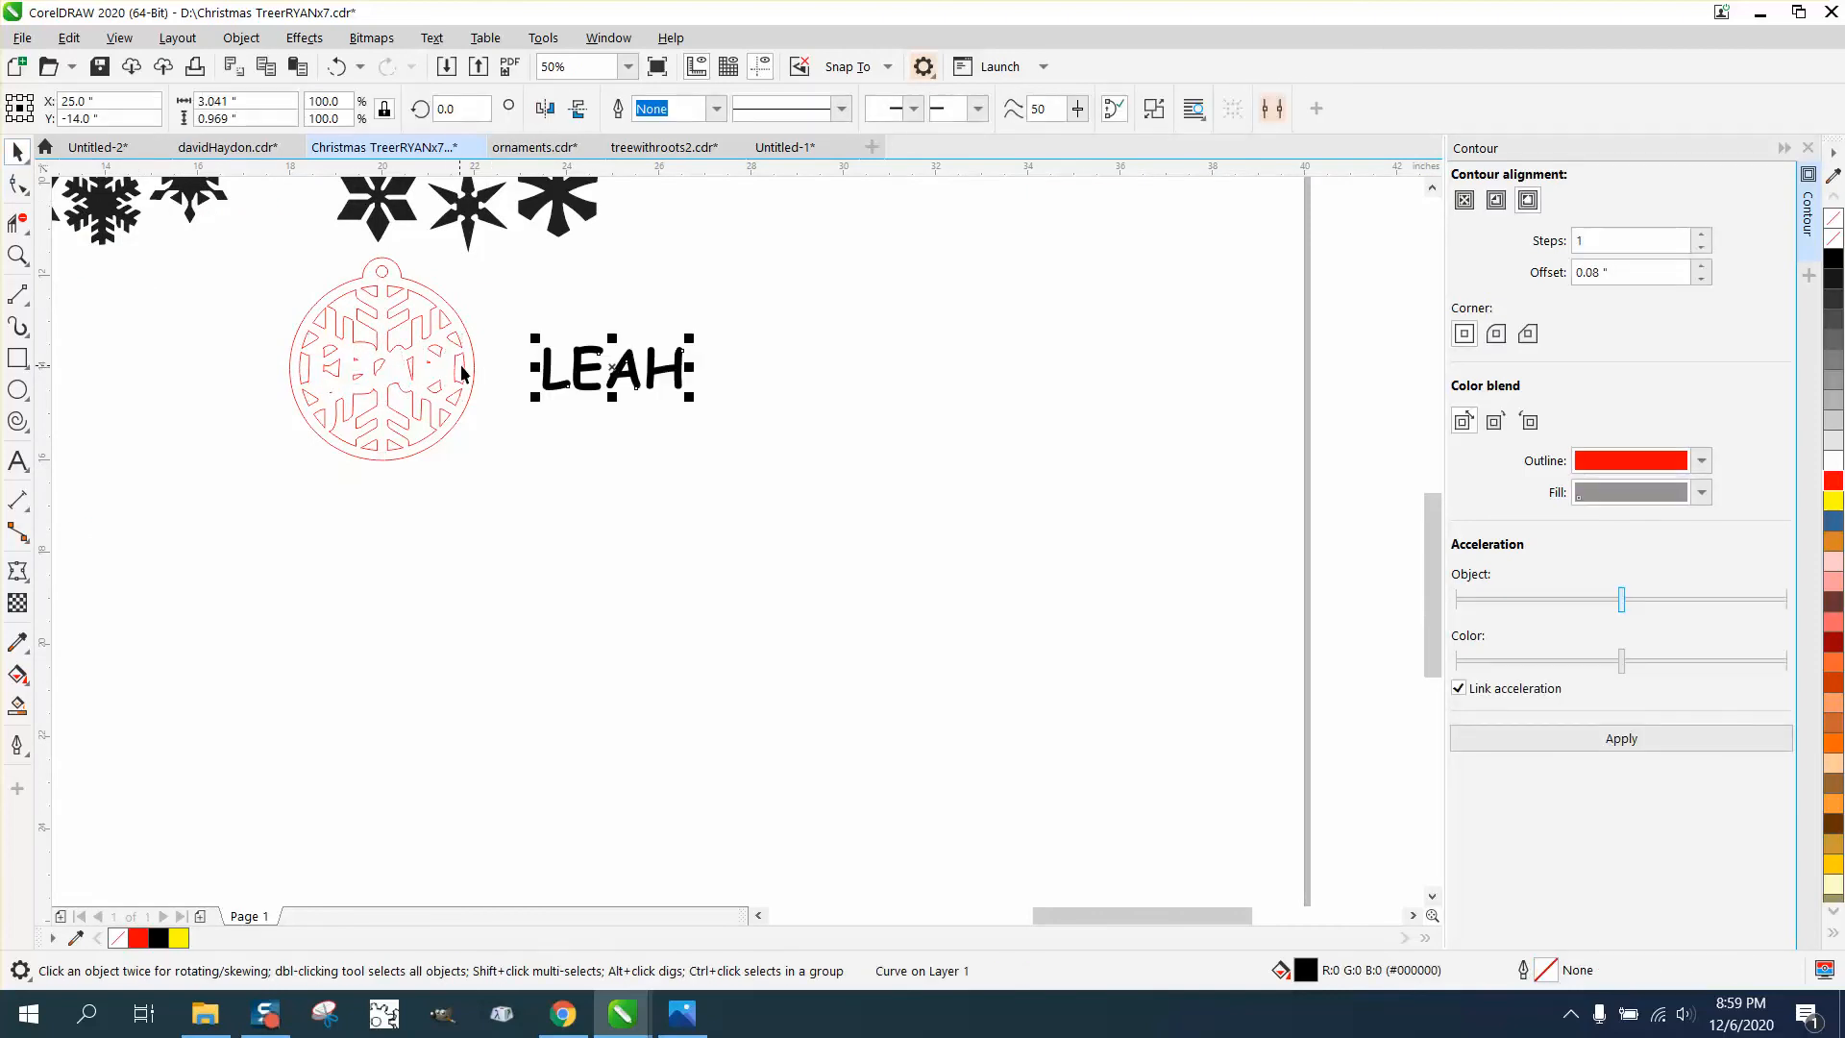
- Smart-fill the ornament without the name, move the new shape 10 inches right, and give it no fill and a red outline
left_click(17, 707)
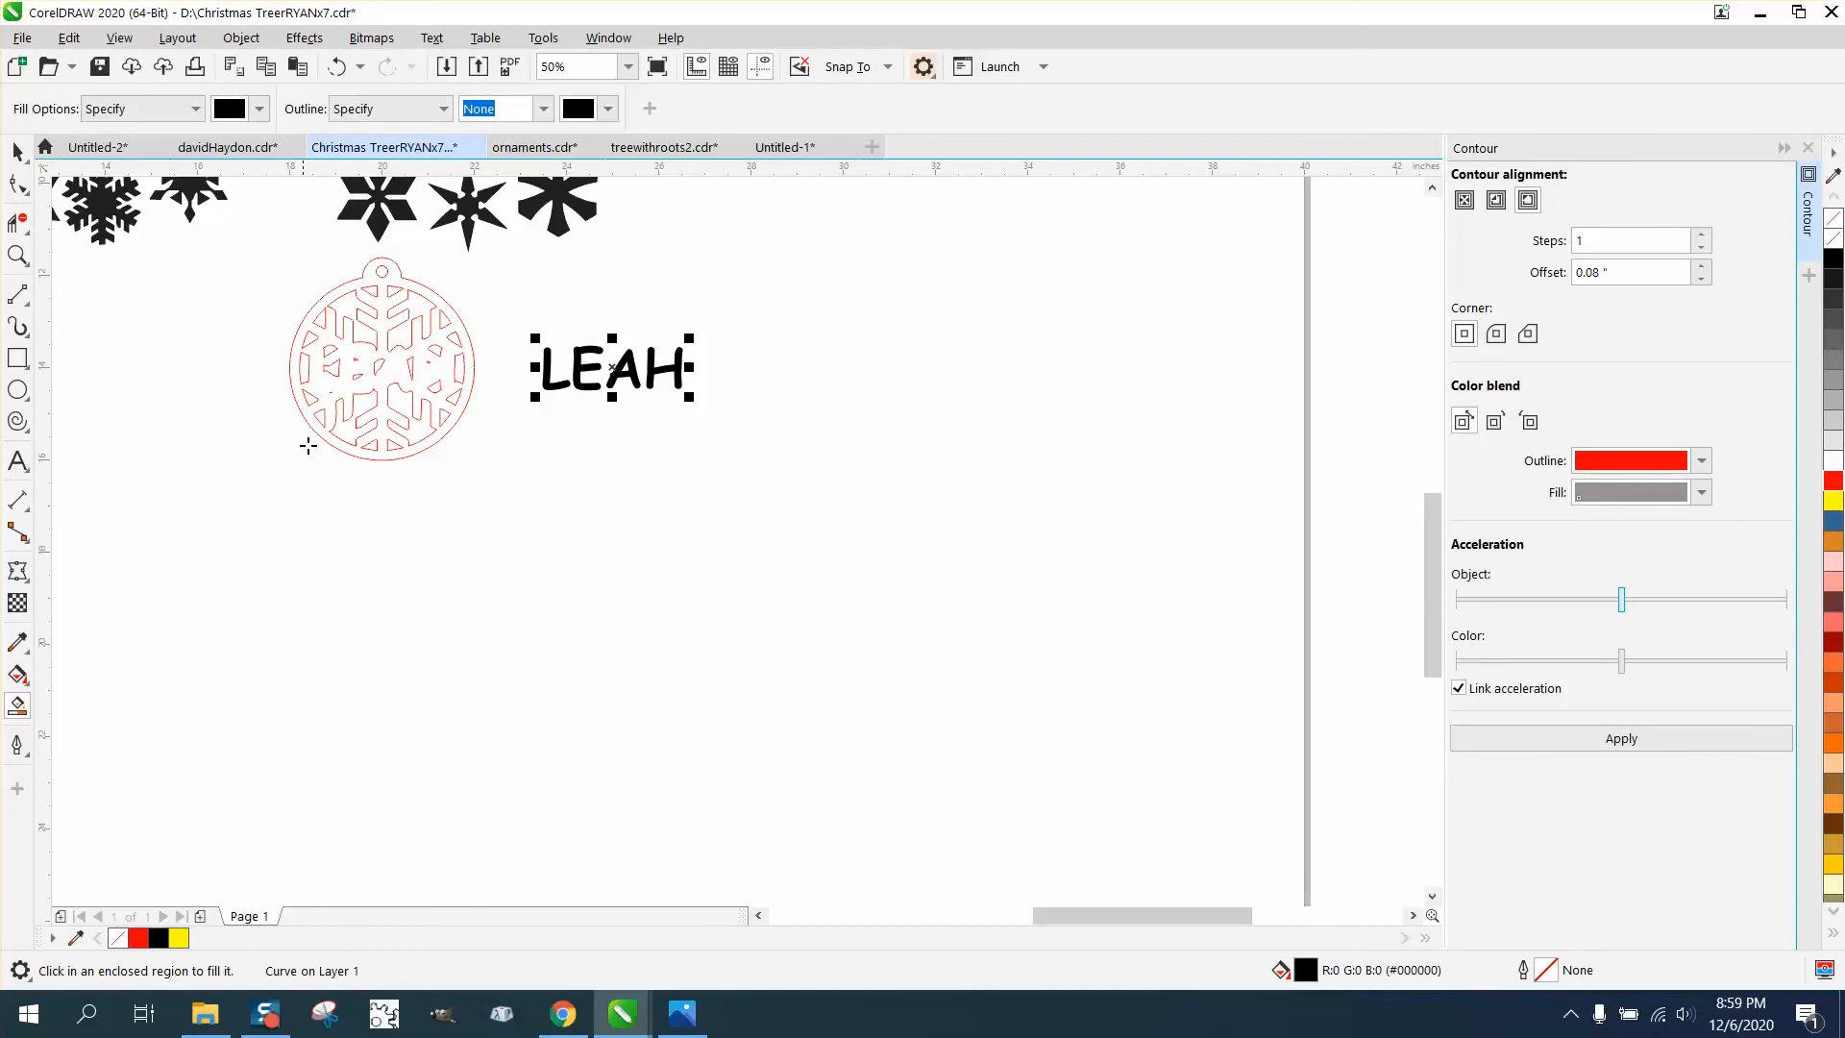
left_click(324, 437)
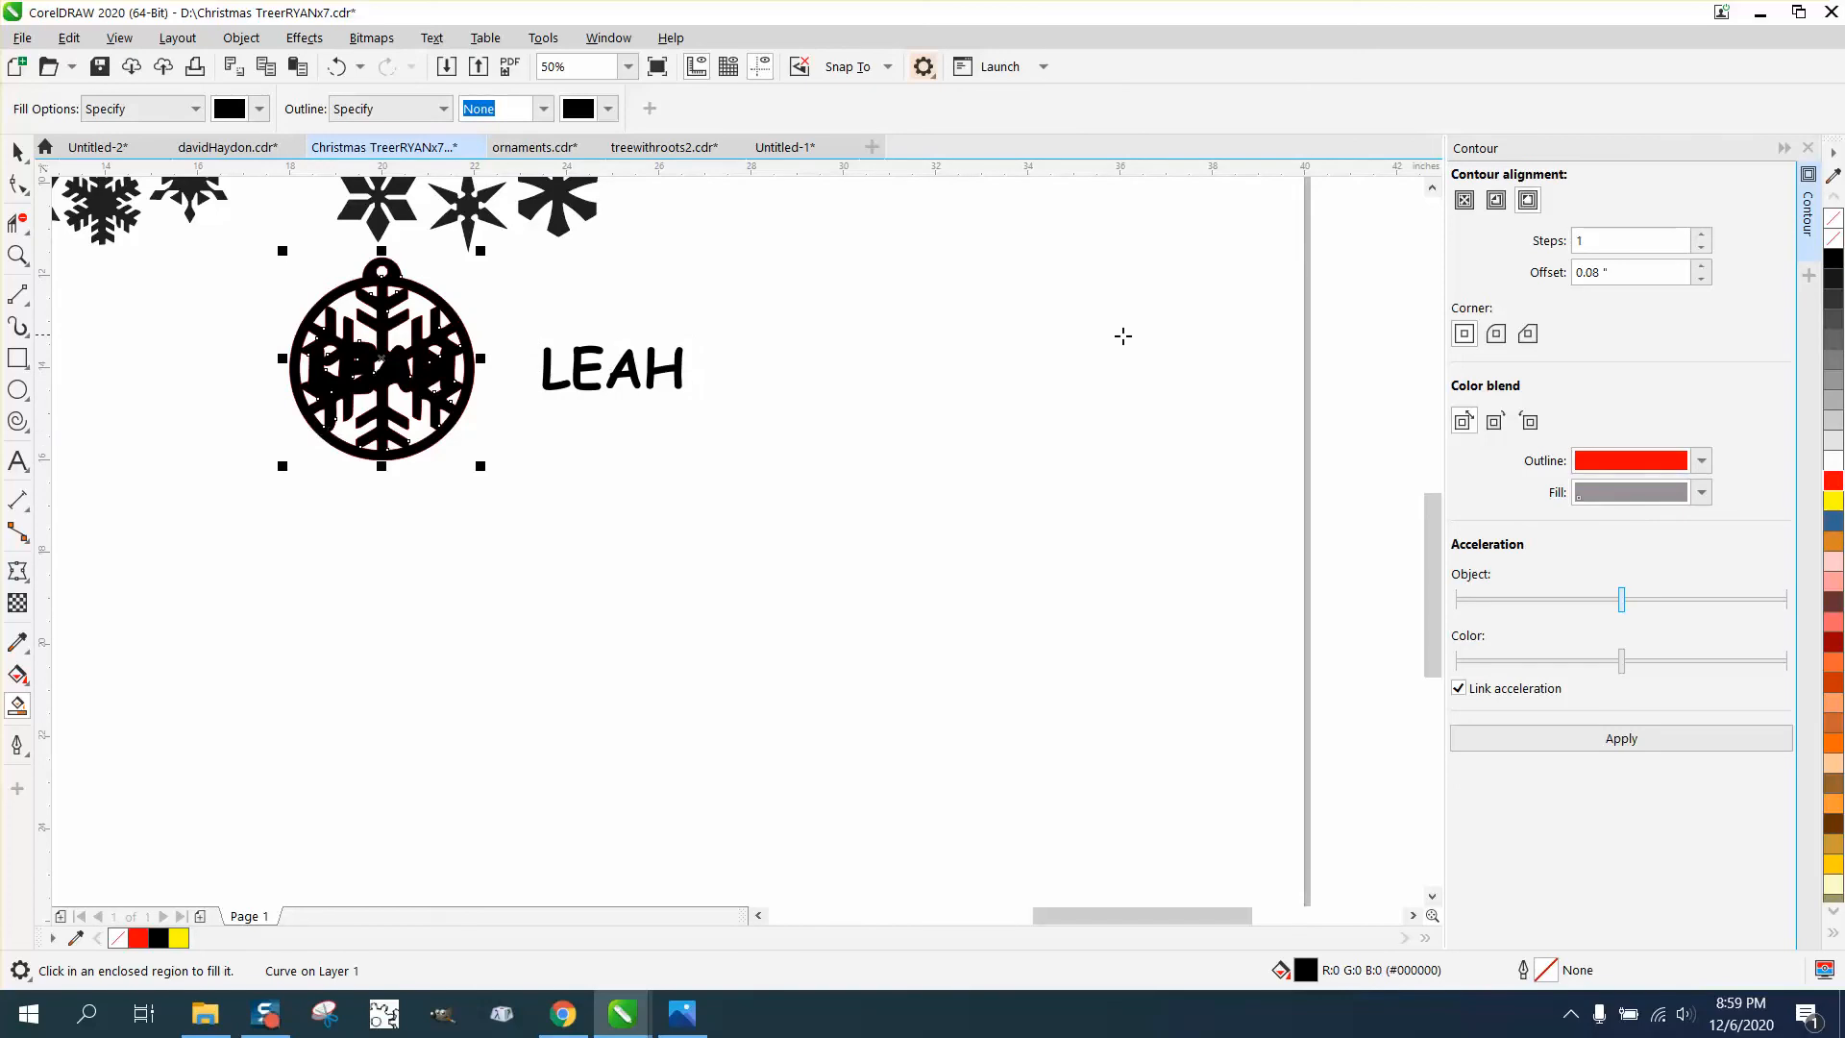
key("shift+Right")
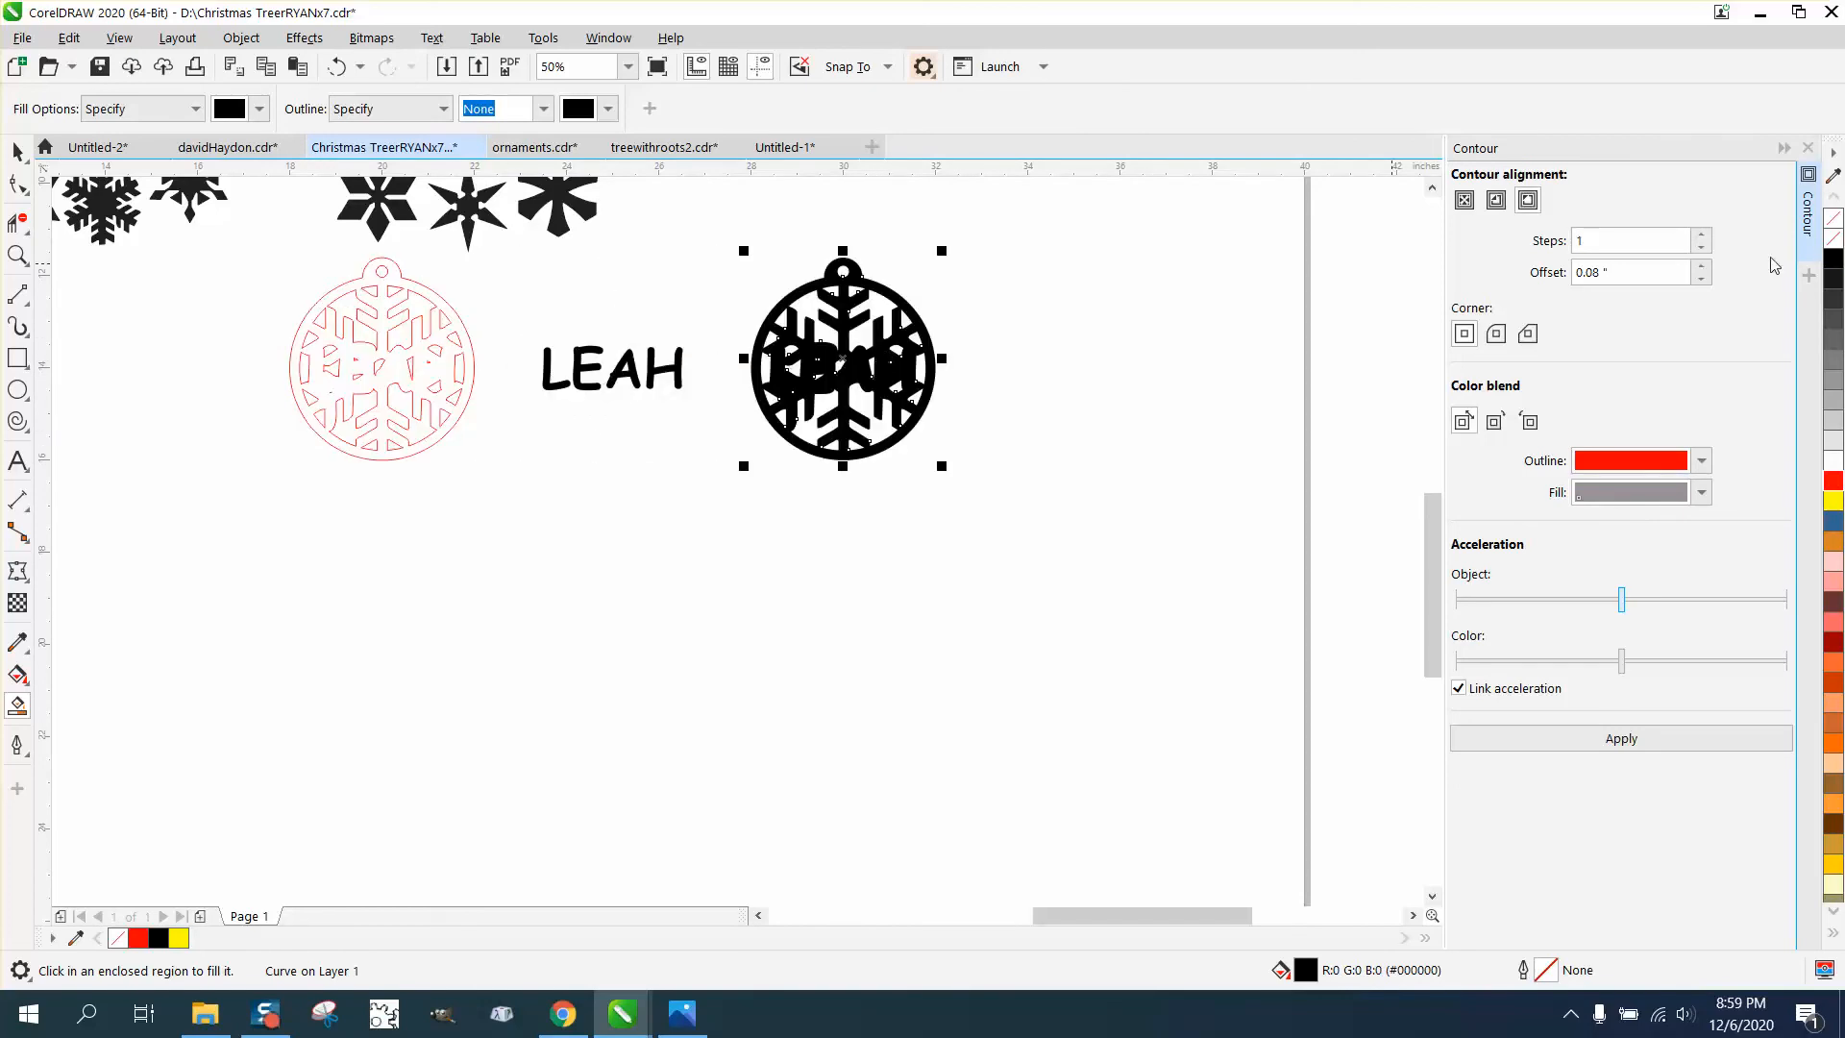
left_click(1833, 240)
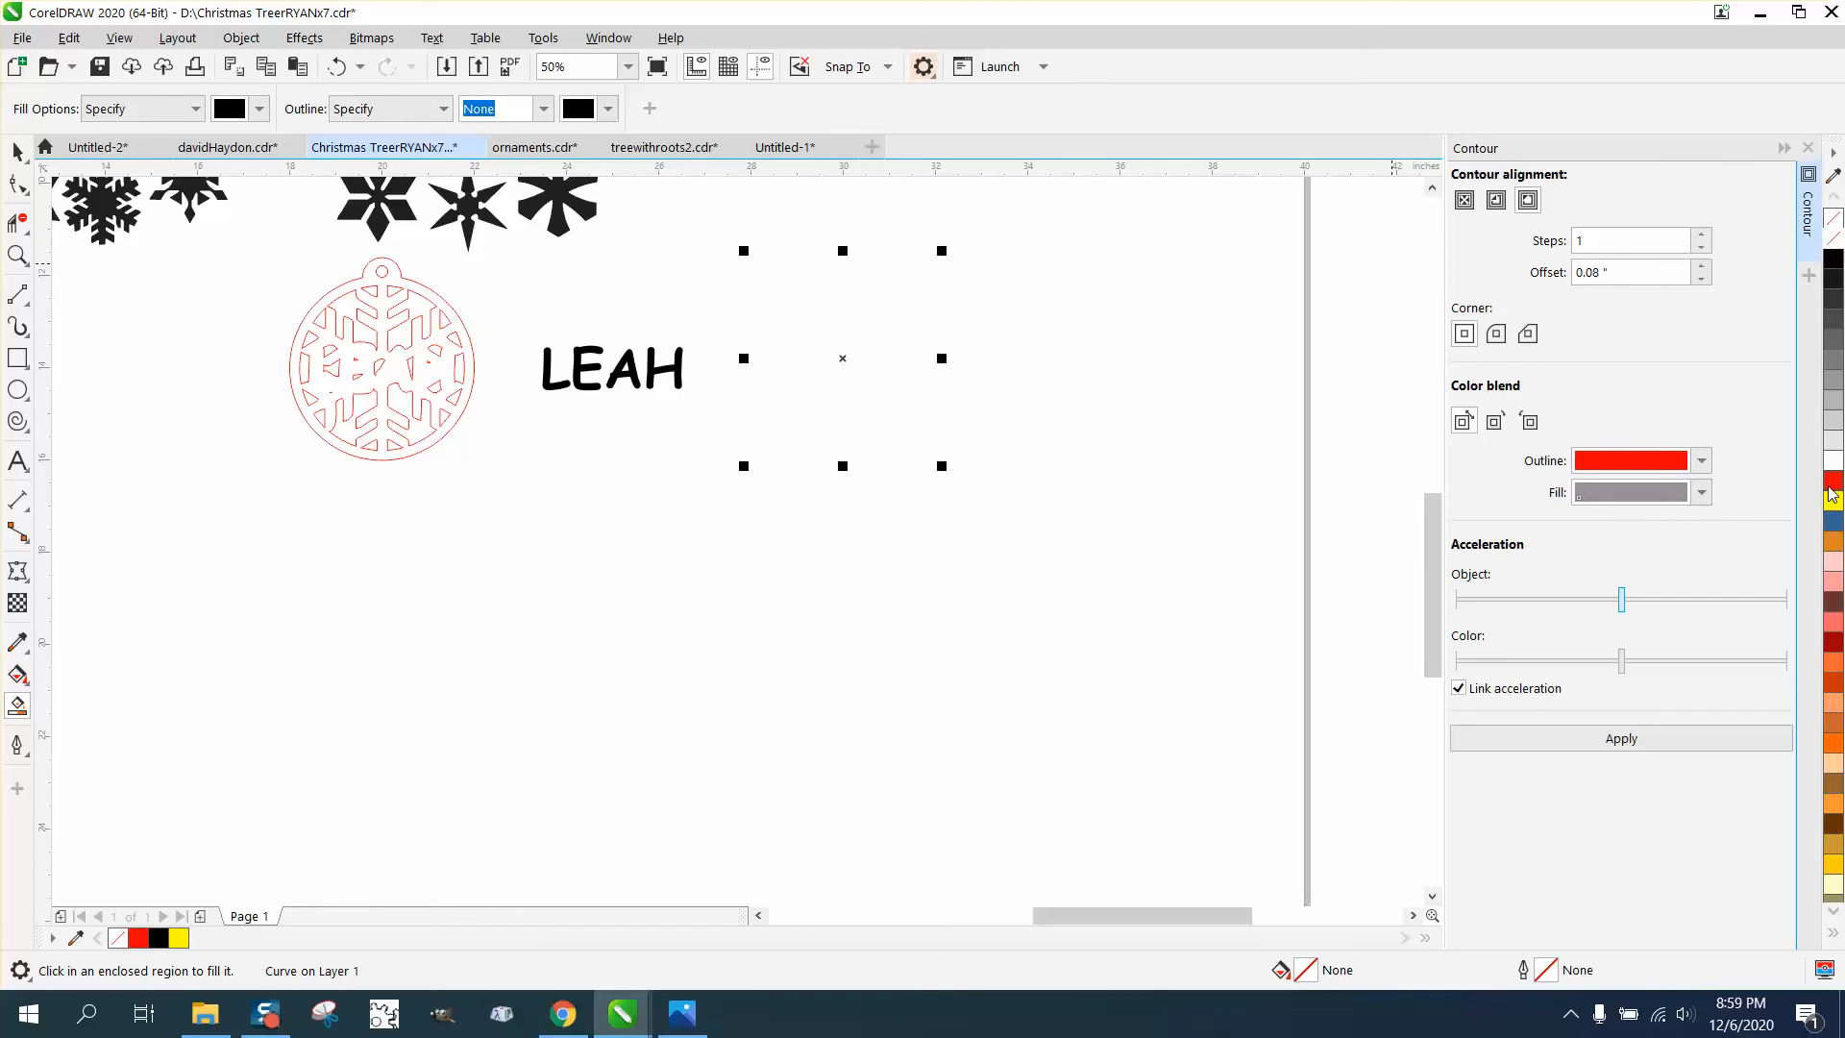
right_click(1833, 480)
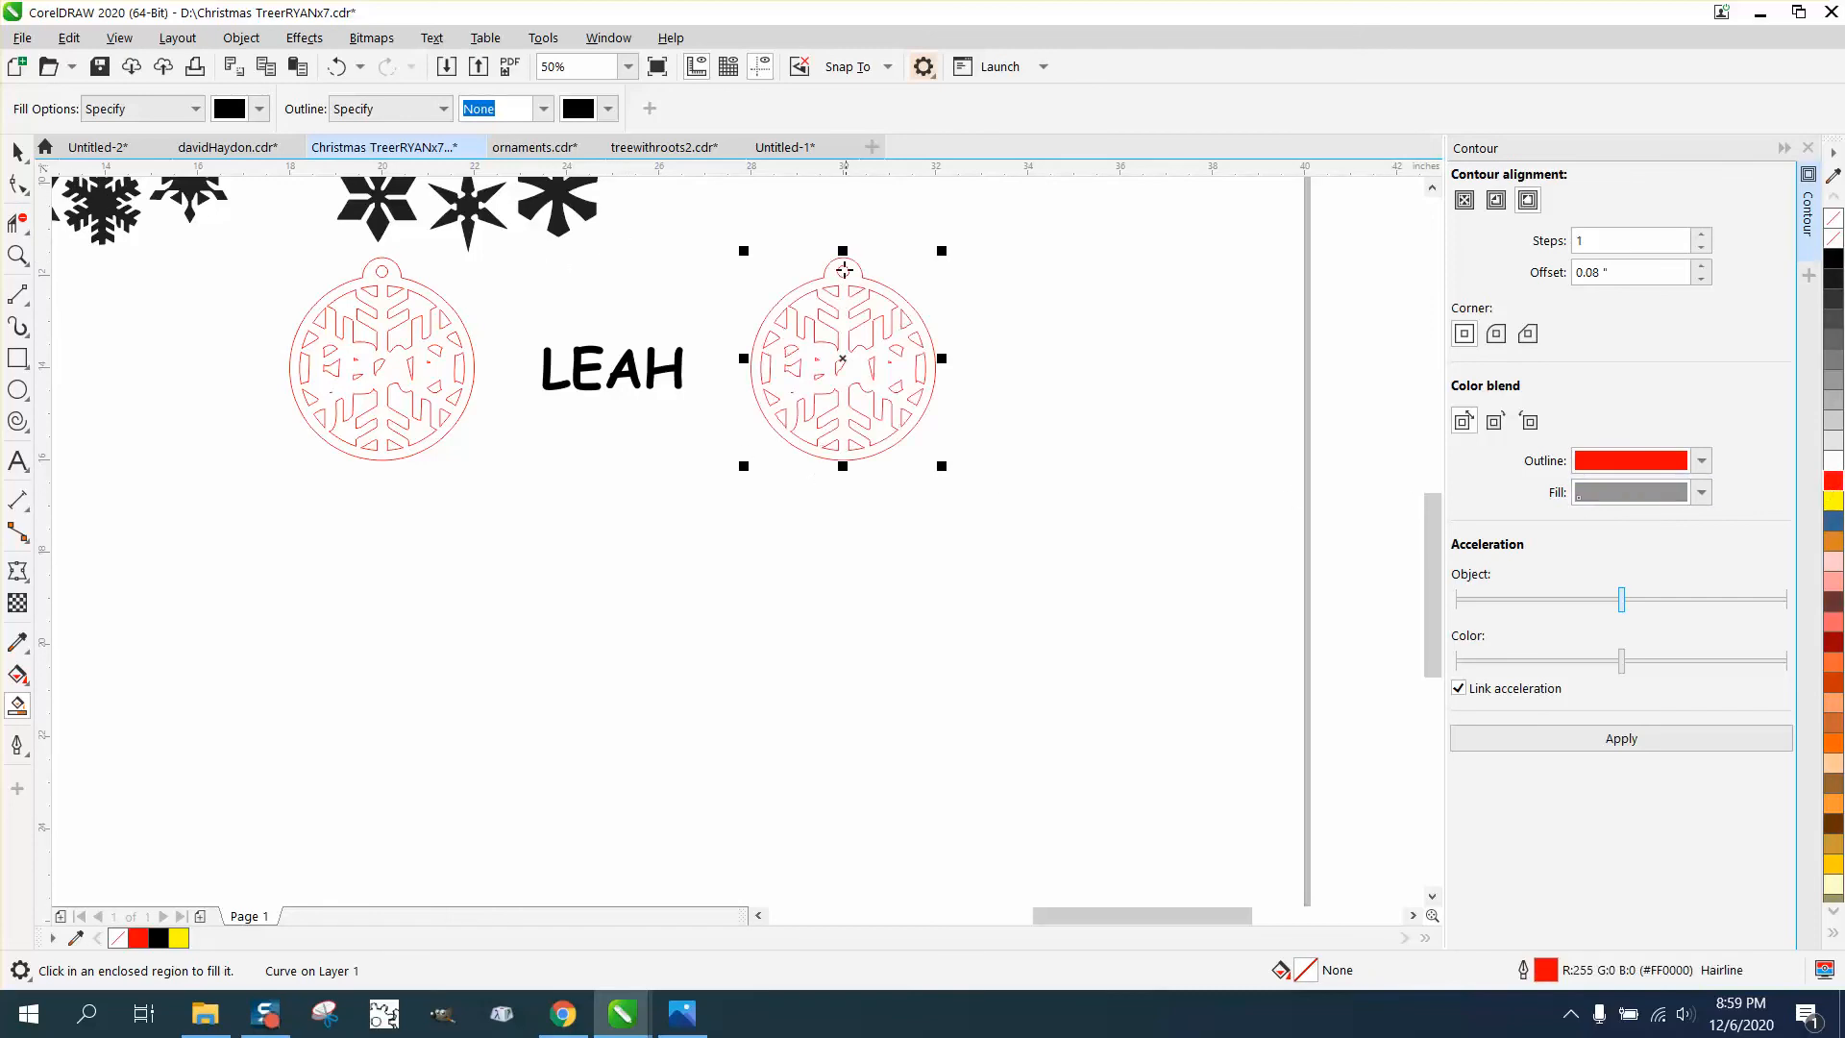
- Move the black name 5 inches right to the centre of the new ornament outline
left_click(18, 151)
left_click_drag(737, 430, 737, 430)
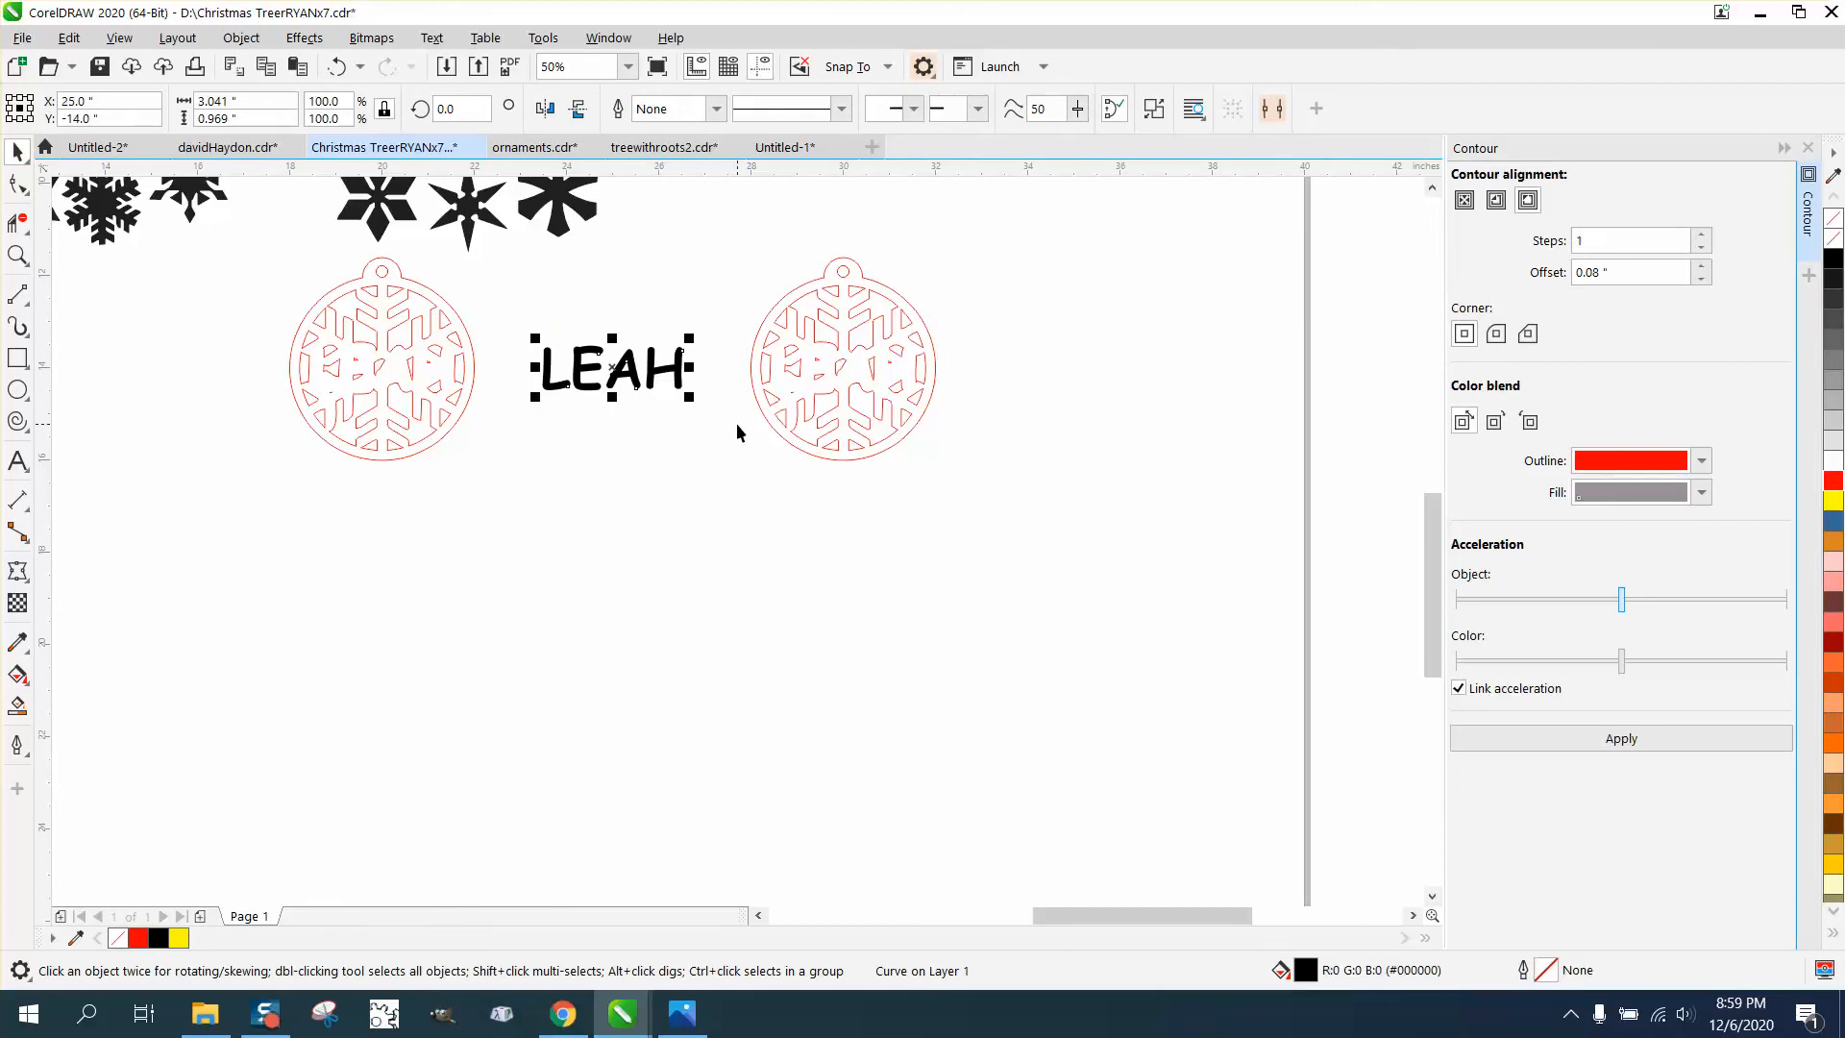
key("p")
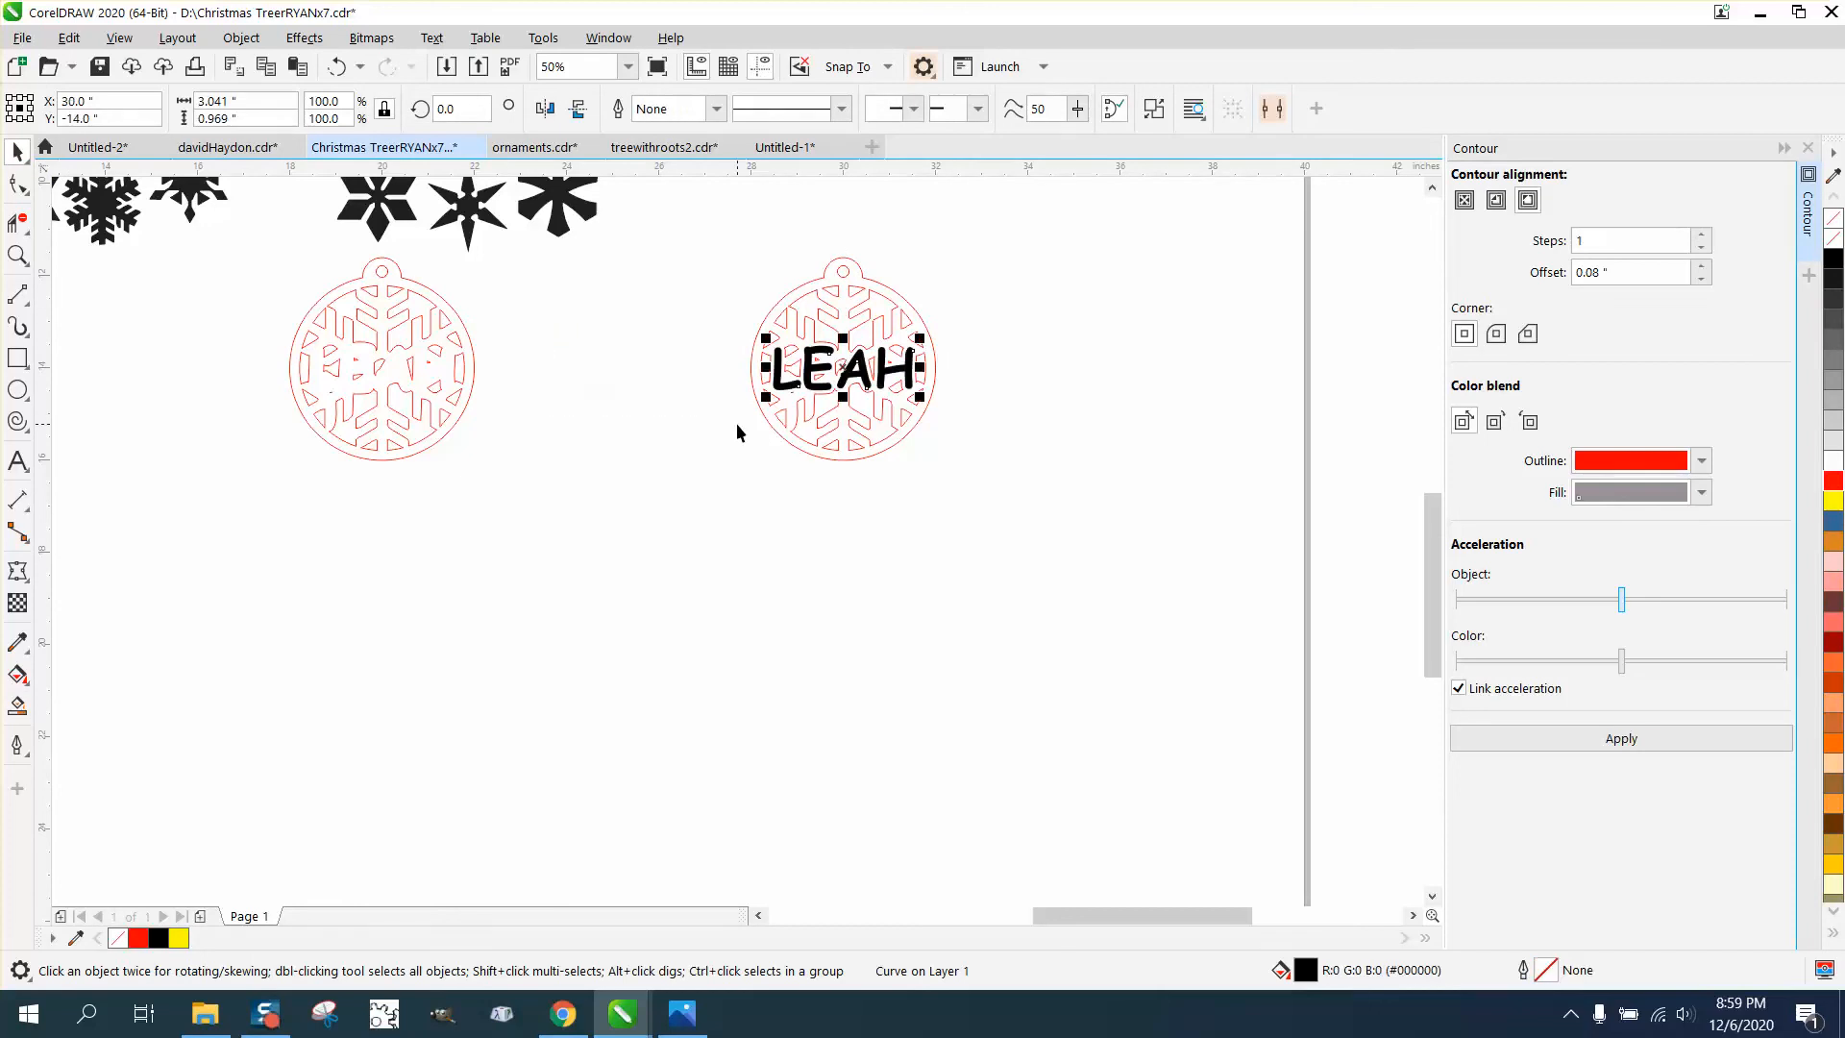
- Smart-fill the new ornament around the name with orange (R220 G132 B36)
left_click(18, 254)
left_click_drag(663, 269, 1192, 562)
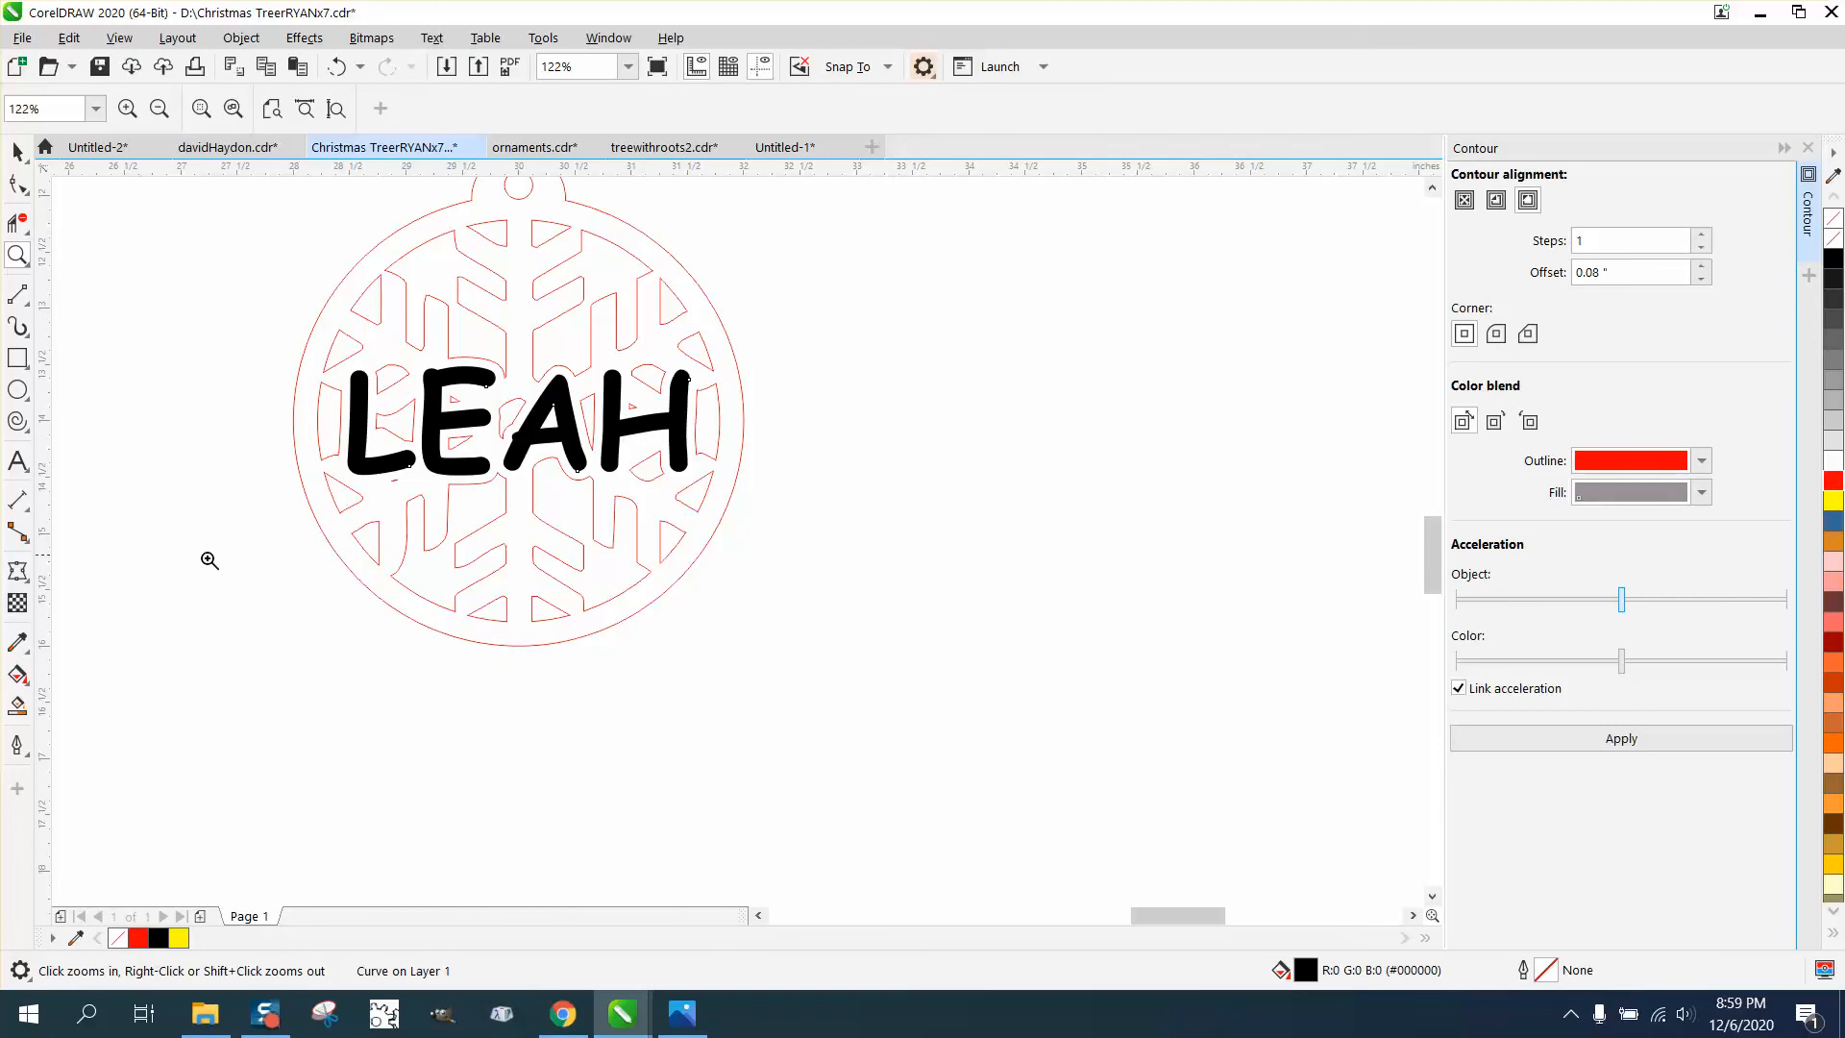
left_click(17, 706)
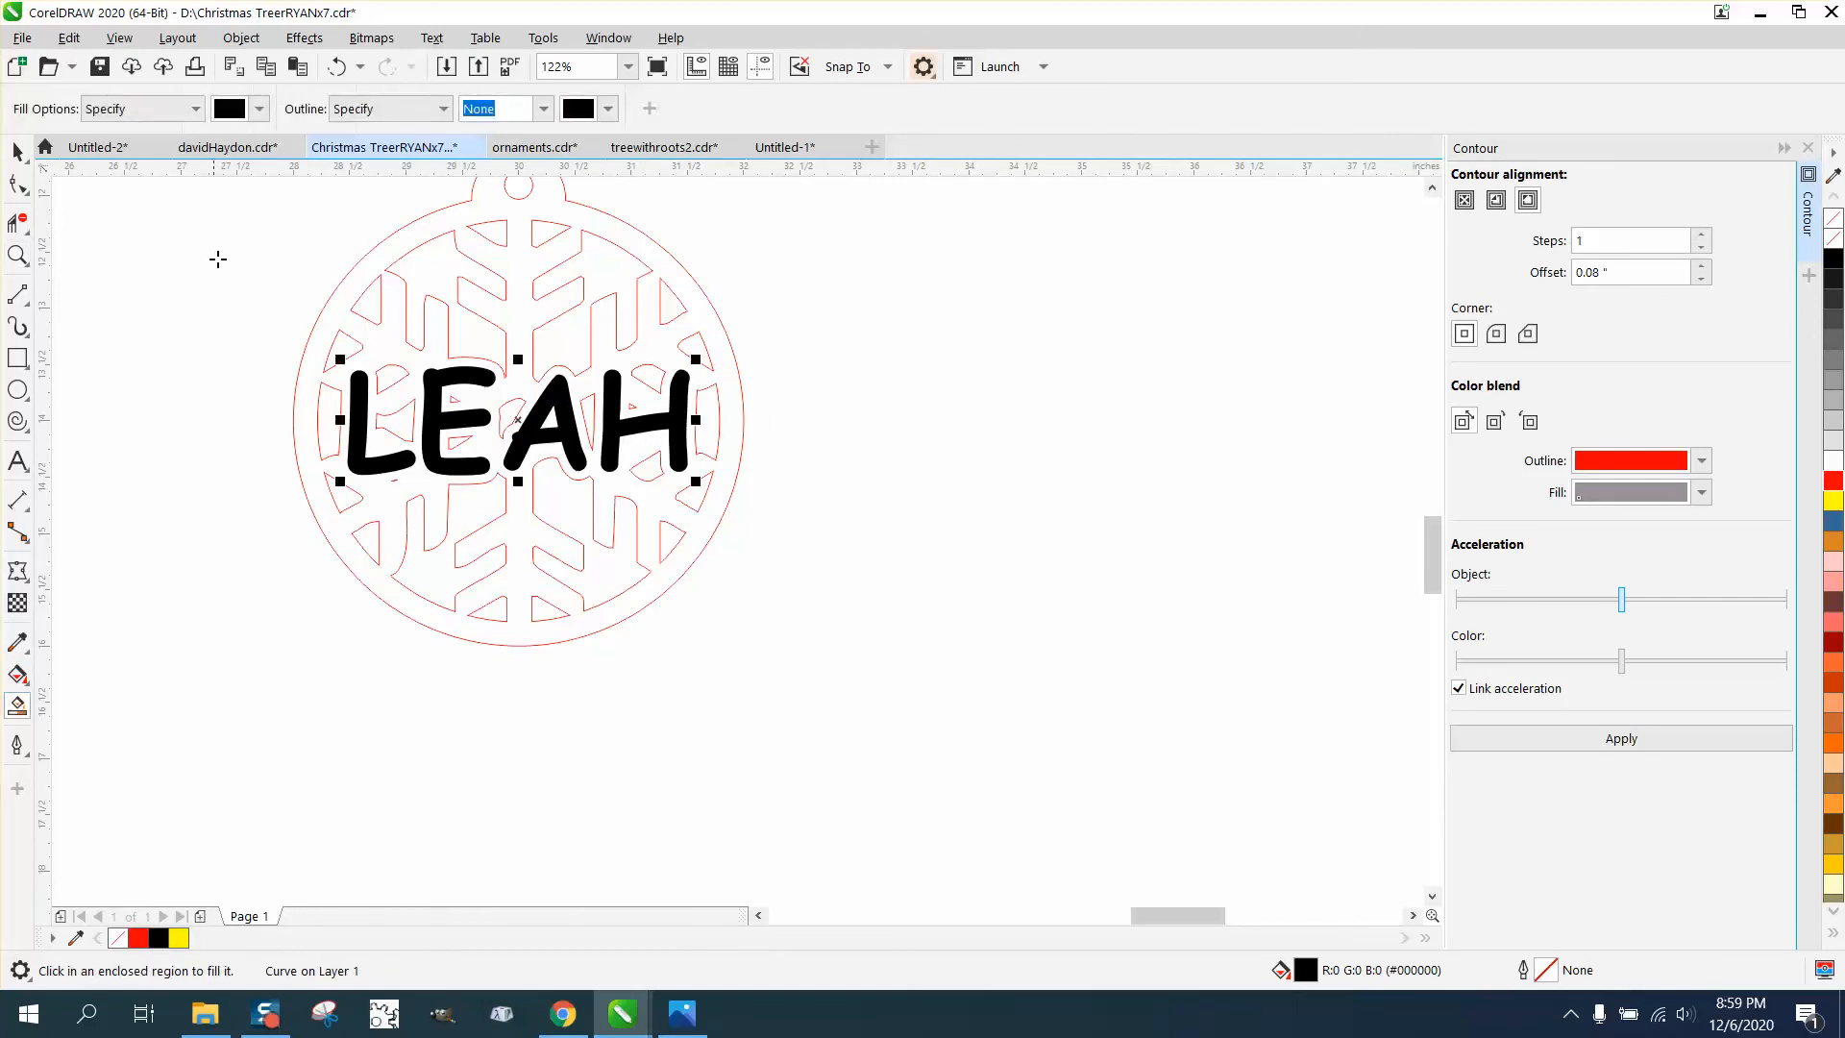
left_click(260, 111)
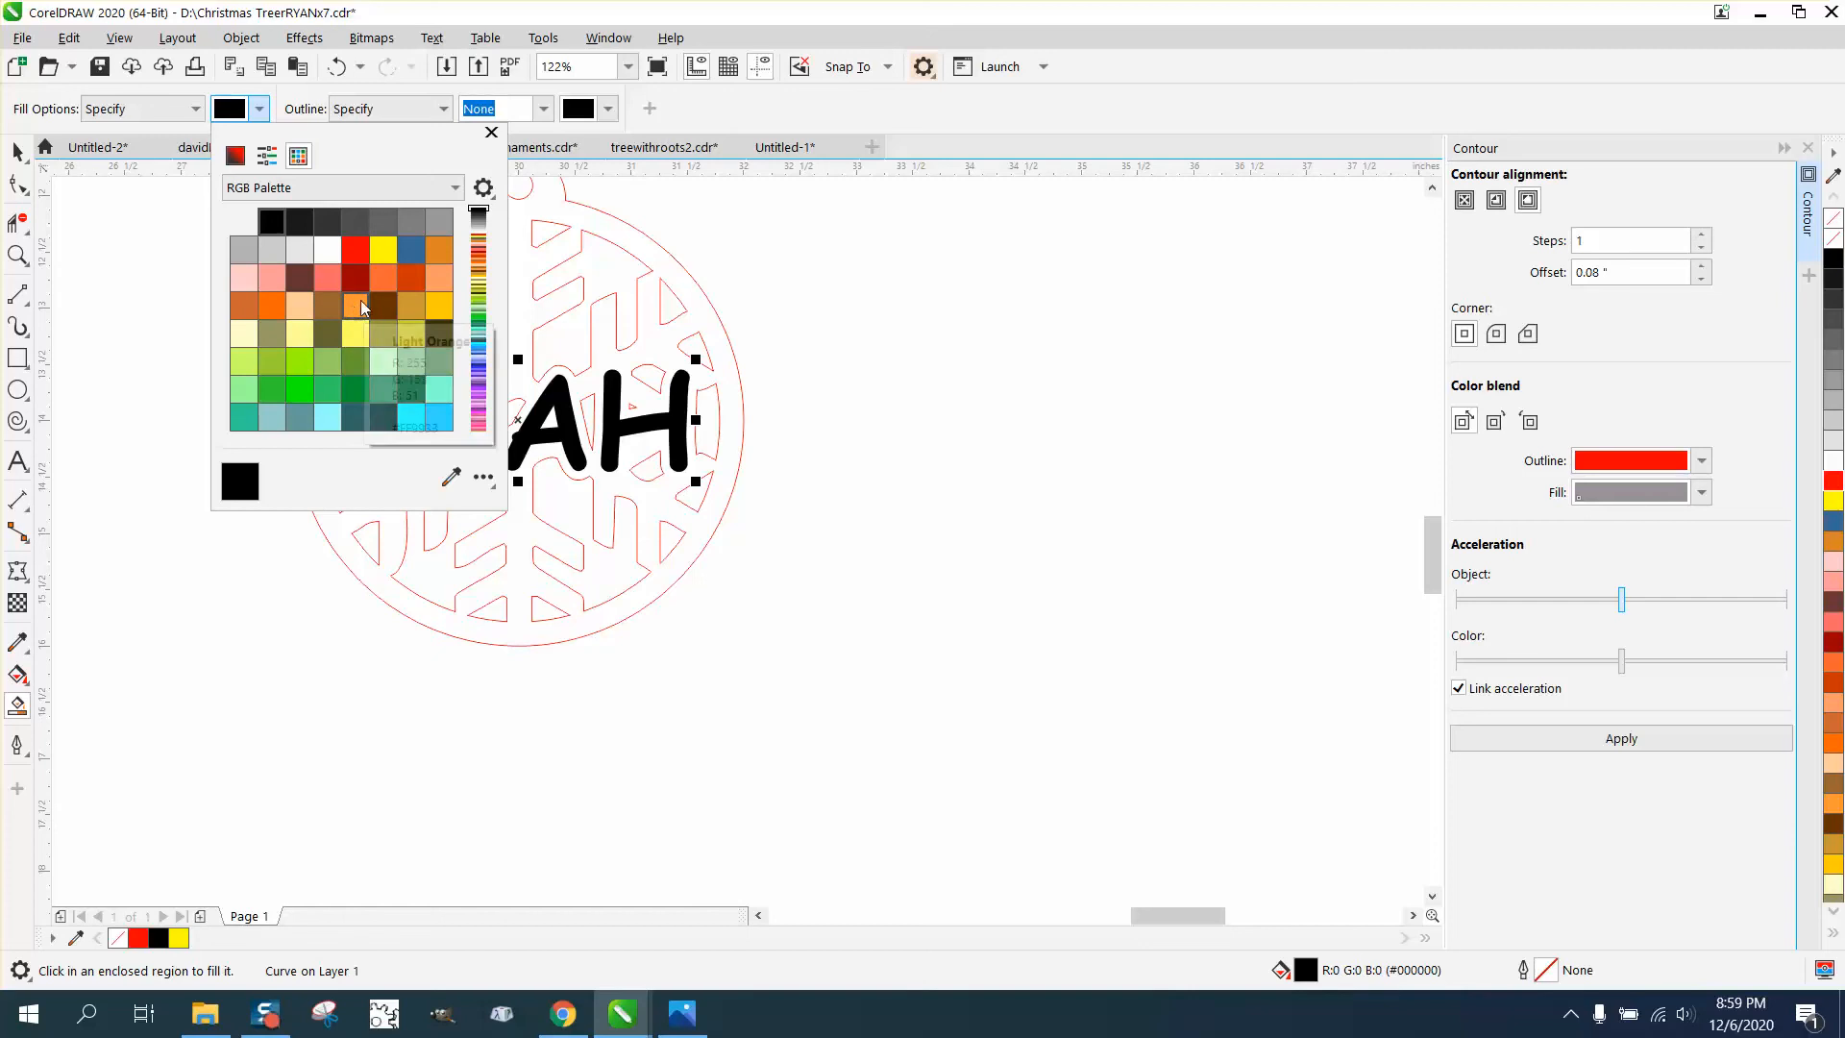
left_click(438, 250)
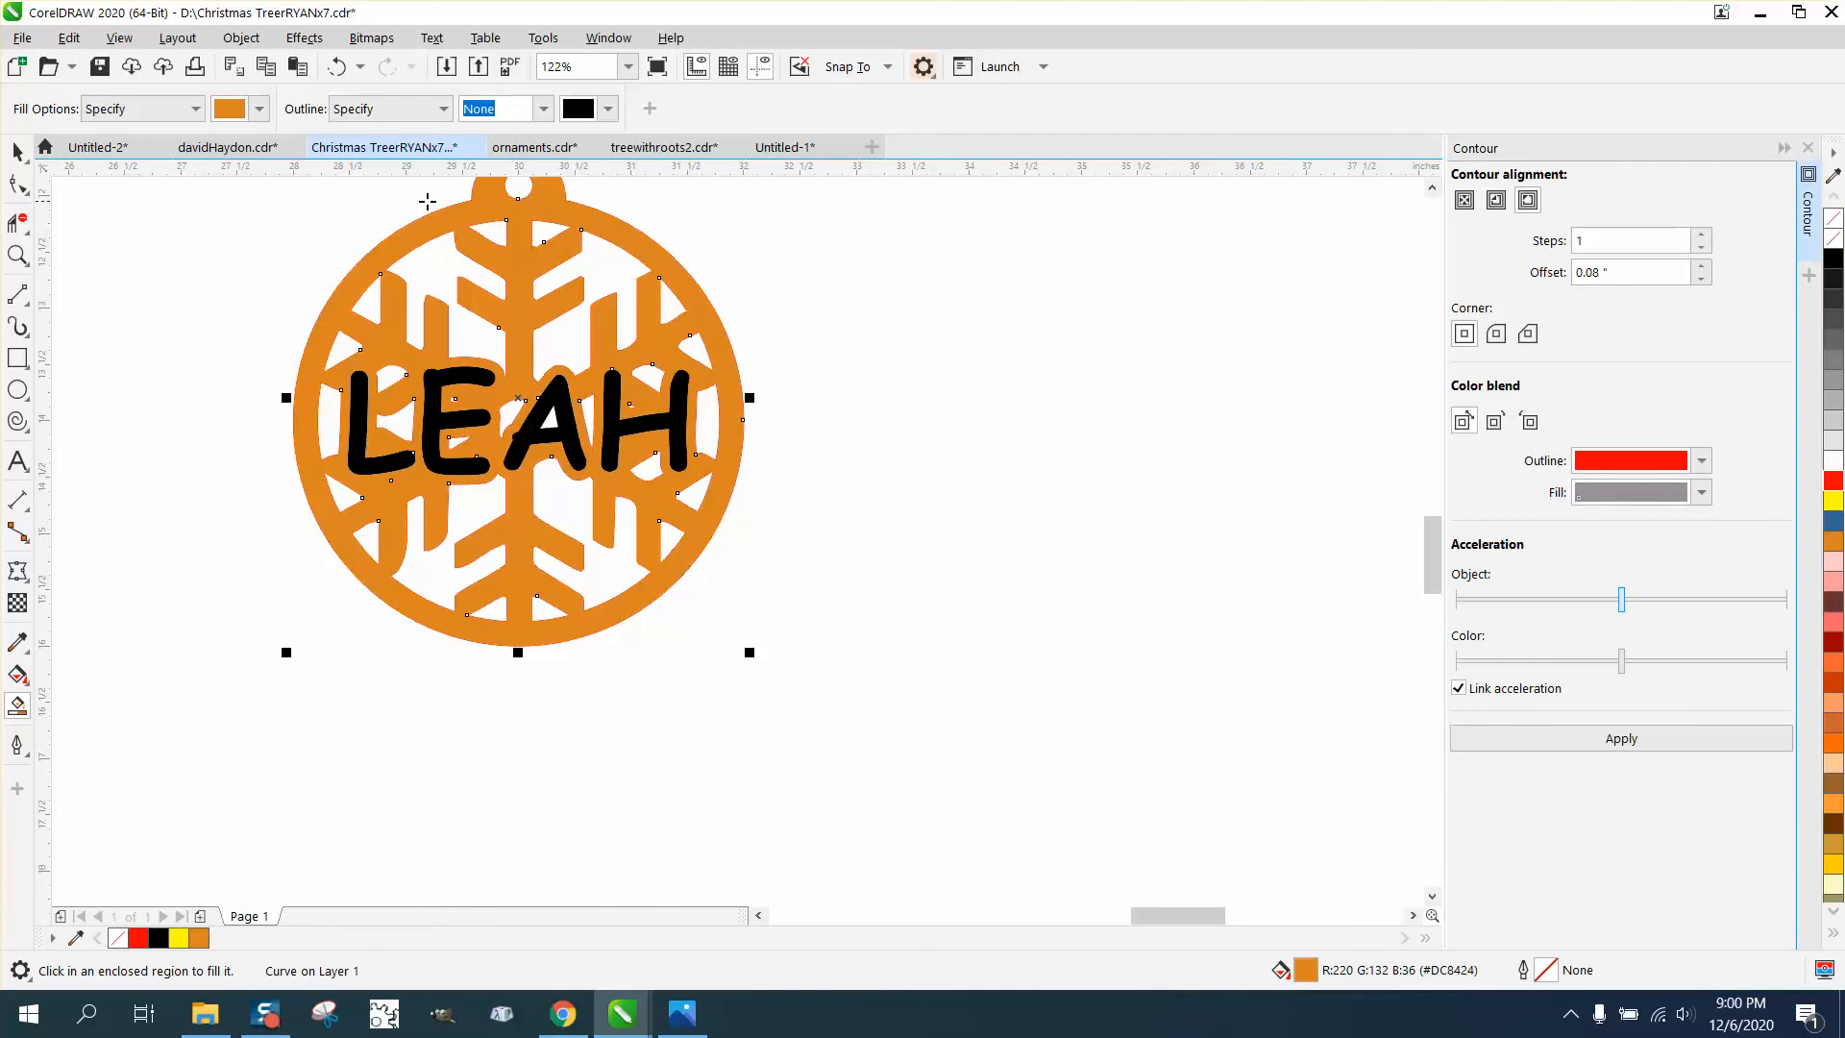
scroll(497, 423, "down", 2)
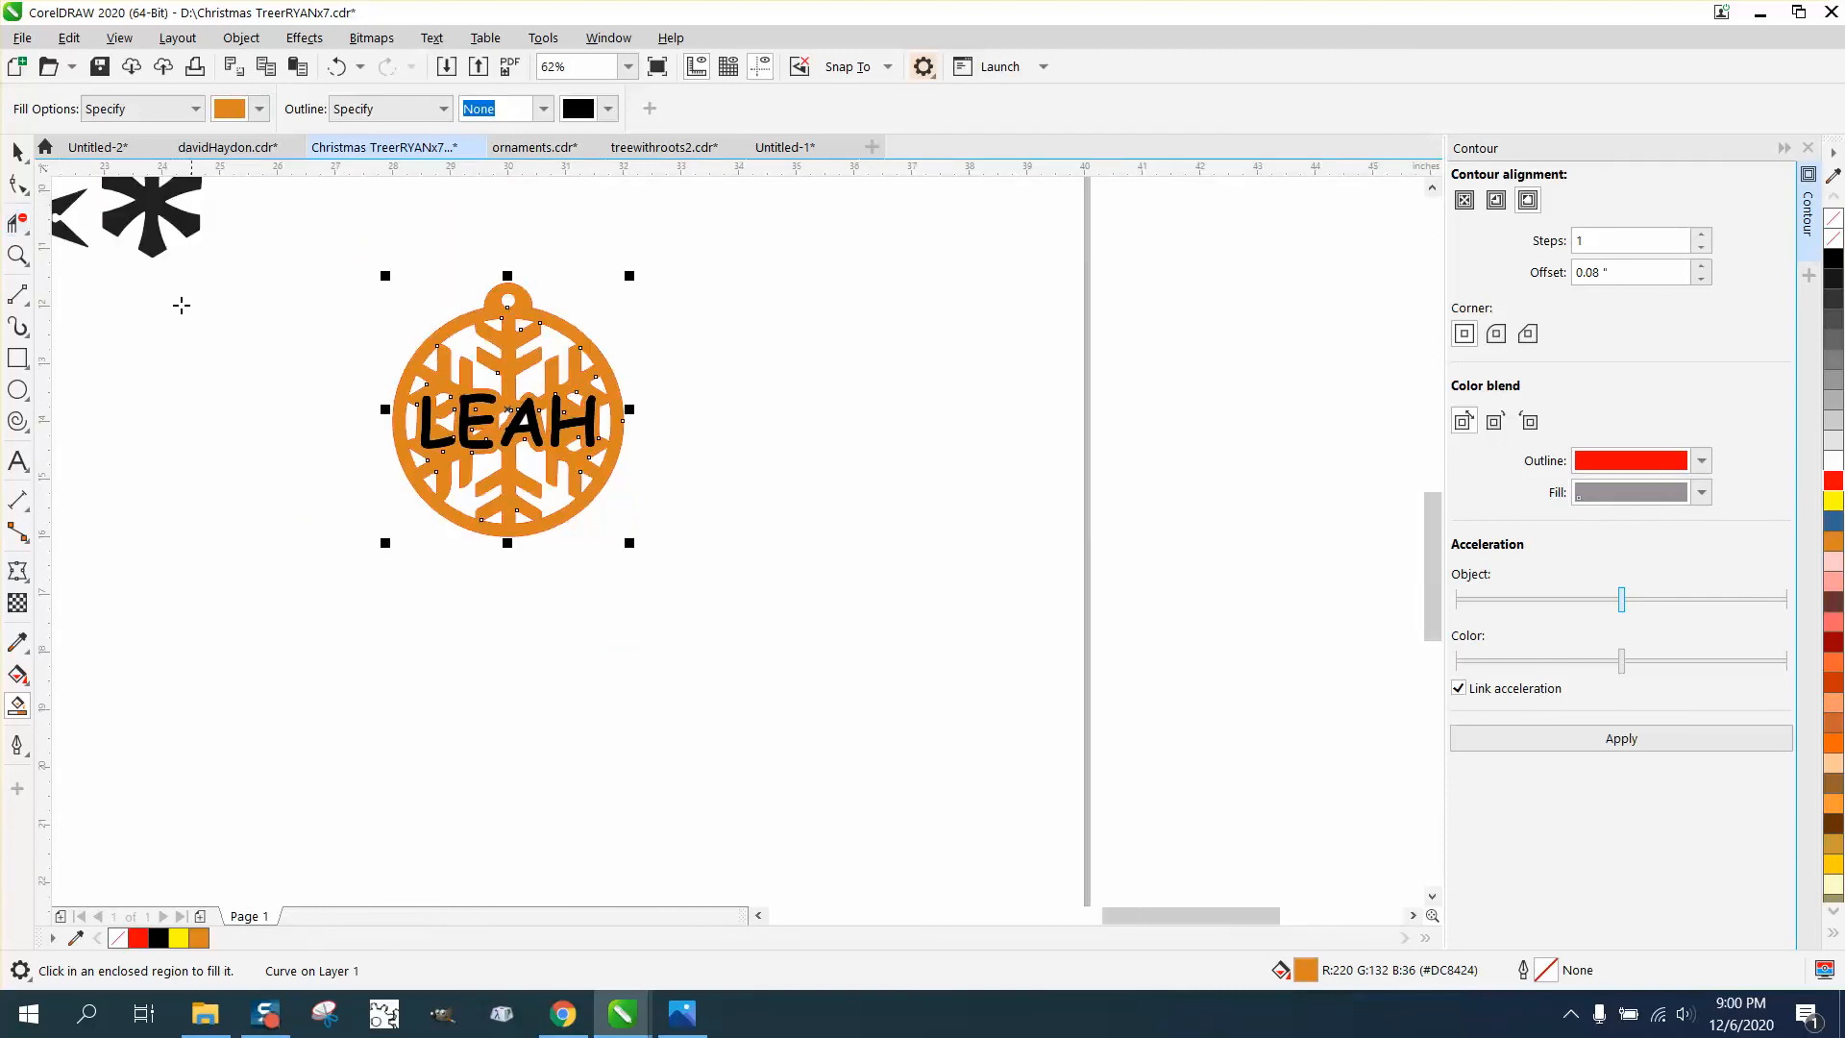
- Inspect the orange ornament up close and check the font of the black snowflake nearest to it
left_click(17, 255)
mouse_move(404, 301)
left_mouse_down()
mouse_move(576, 492)
mouse_move(766, 610)
left_mouse_up()
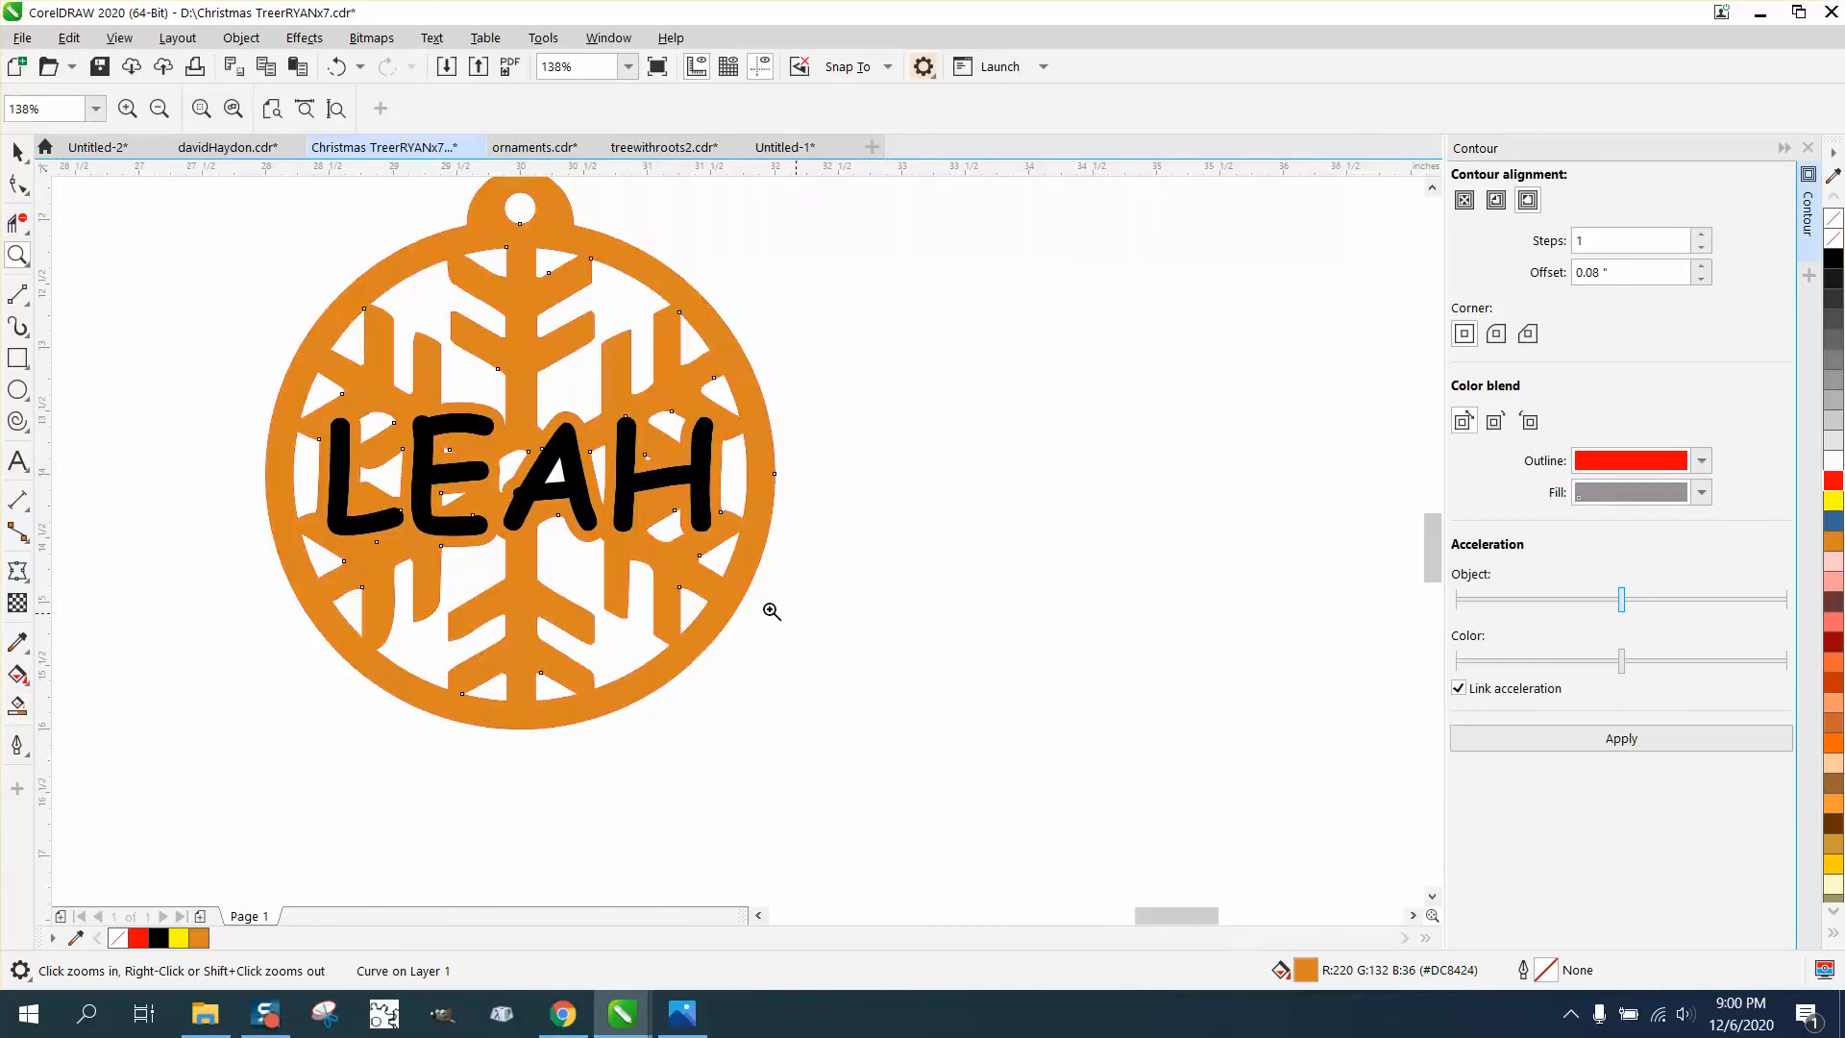
left_click(18, 151)
scroll(795, 515, "down", 2)
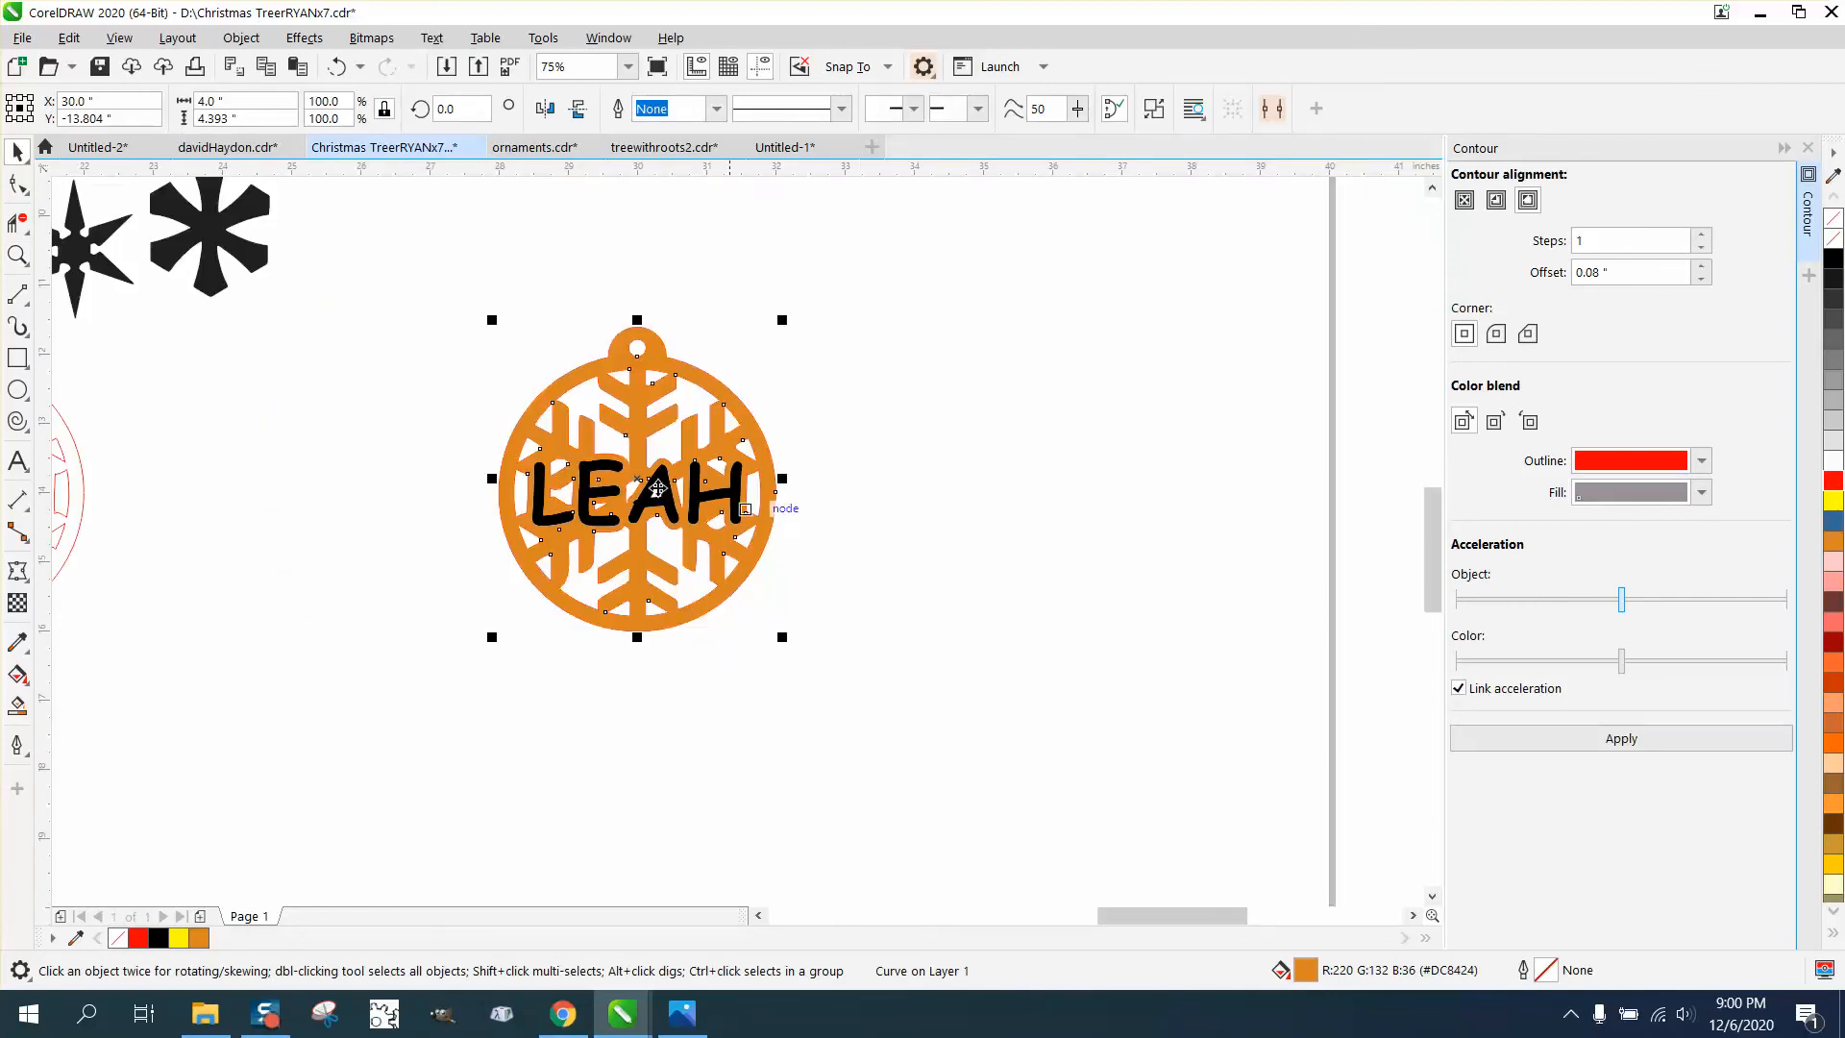
left_click(210, 228)
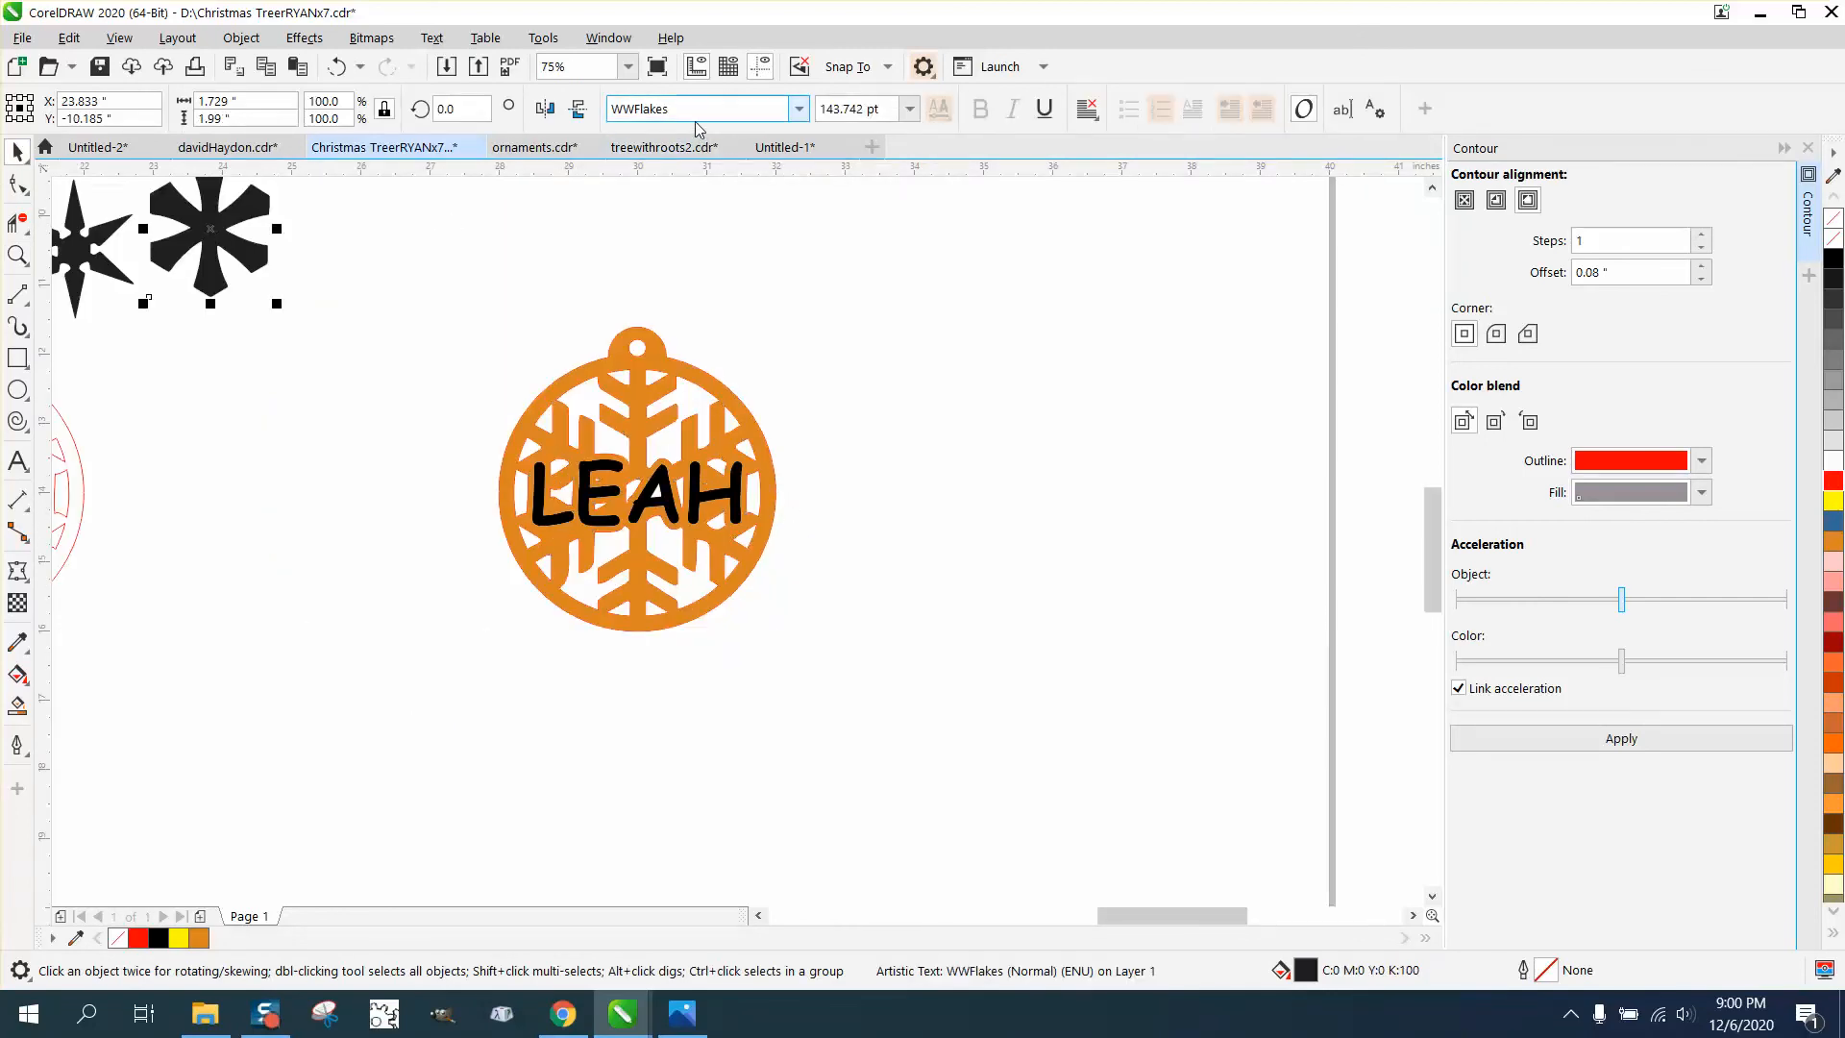
- Close the Contour docker and examine the finished orange ornament close up
left_click(1808, 149)
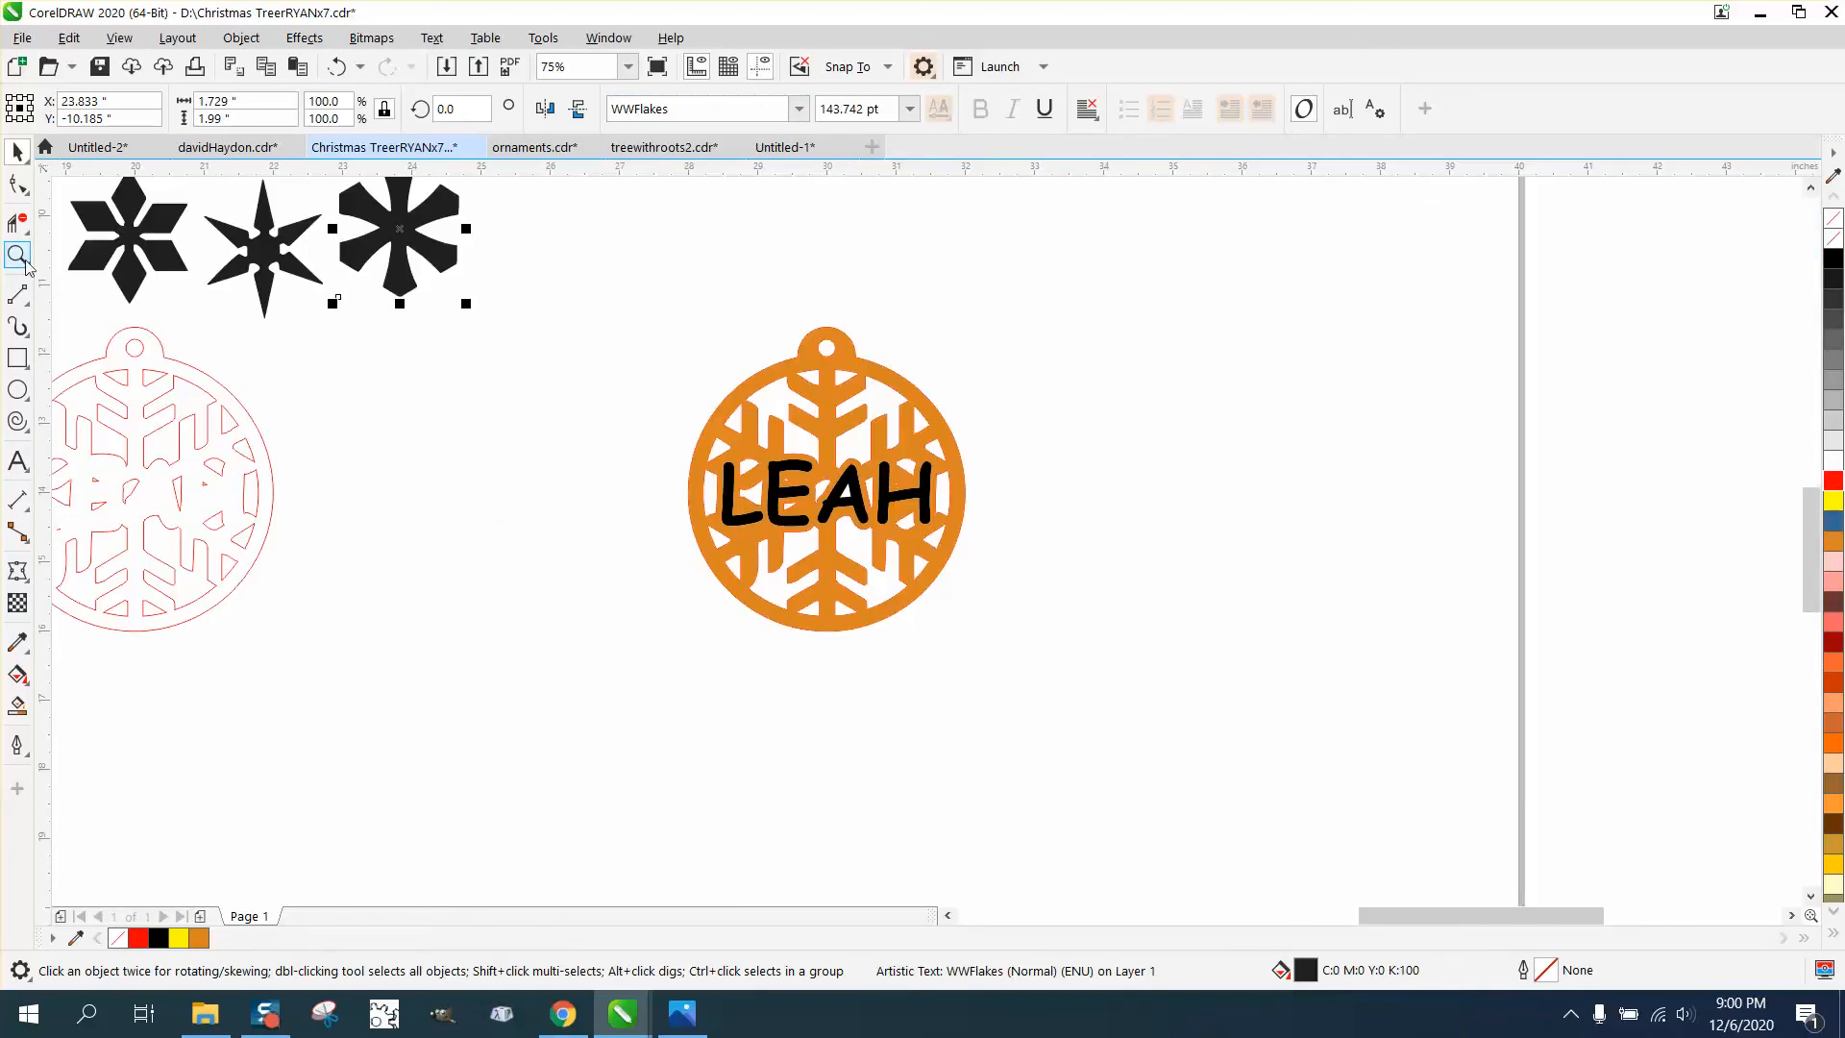
left_click(17, 255)
left_click_drag(663, 308, 1050, 659)
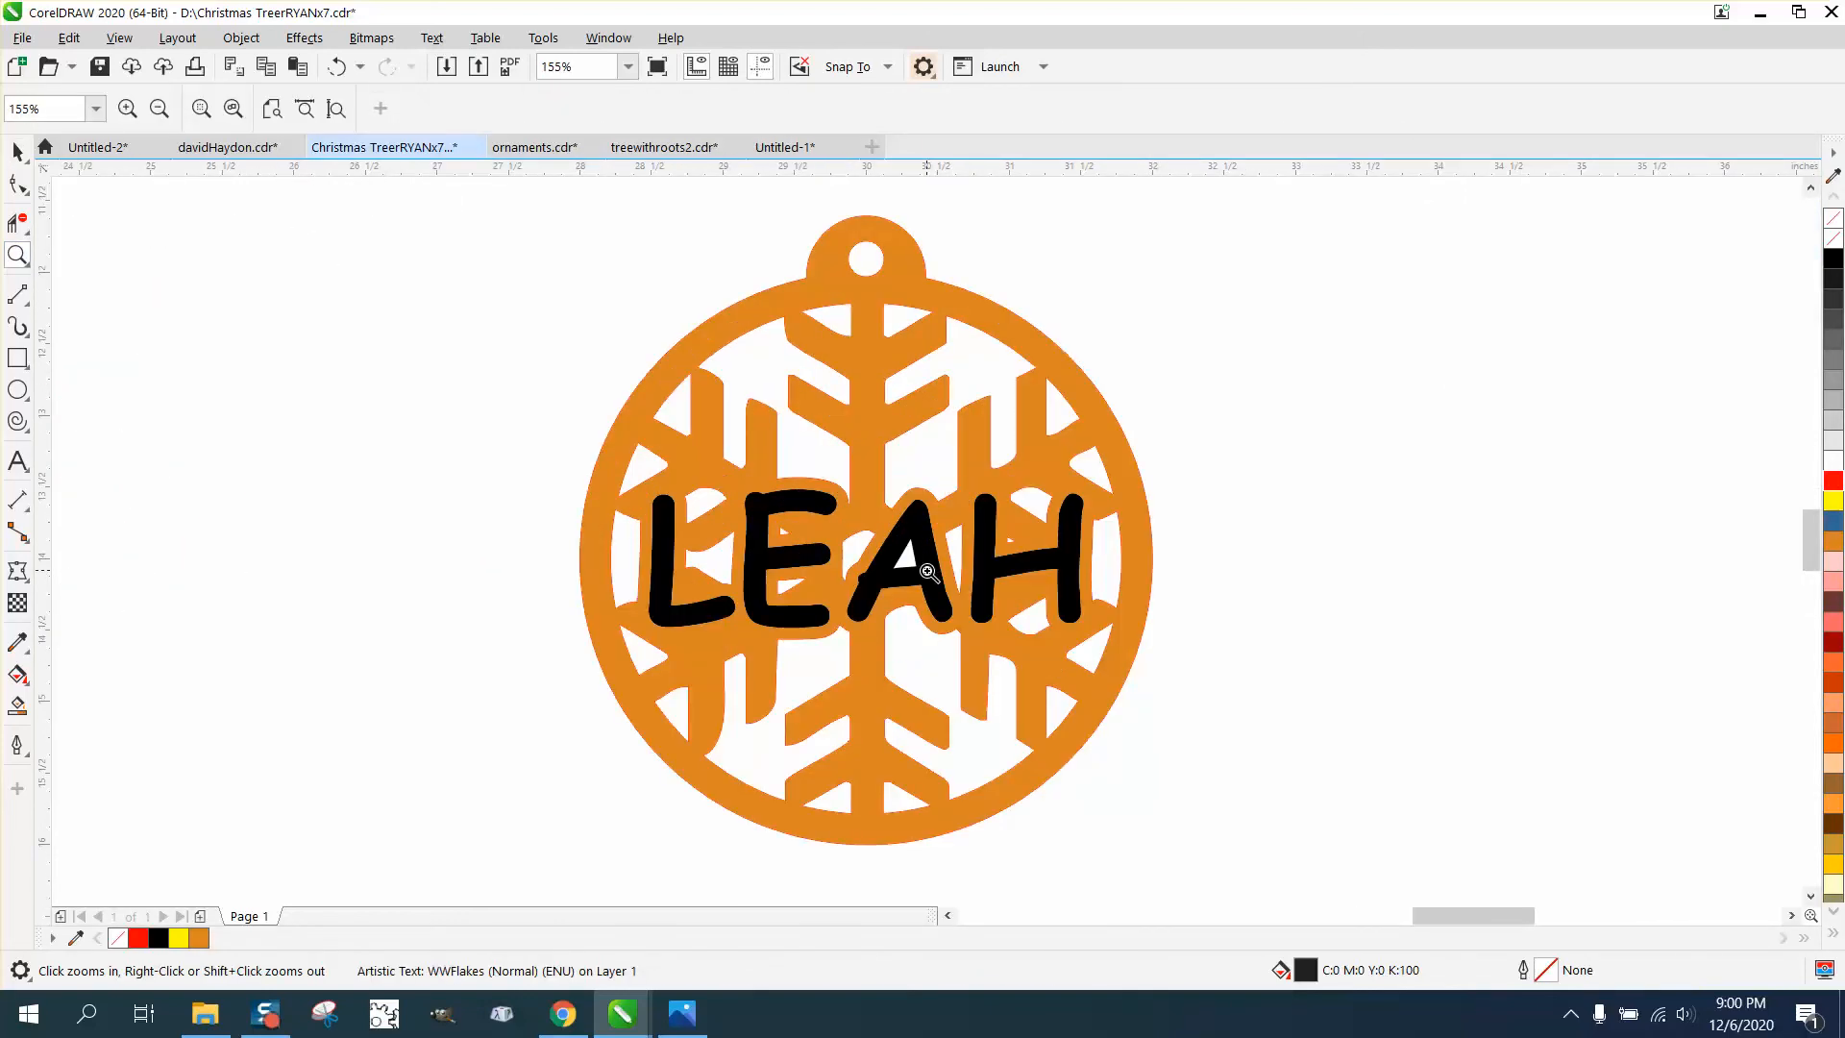